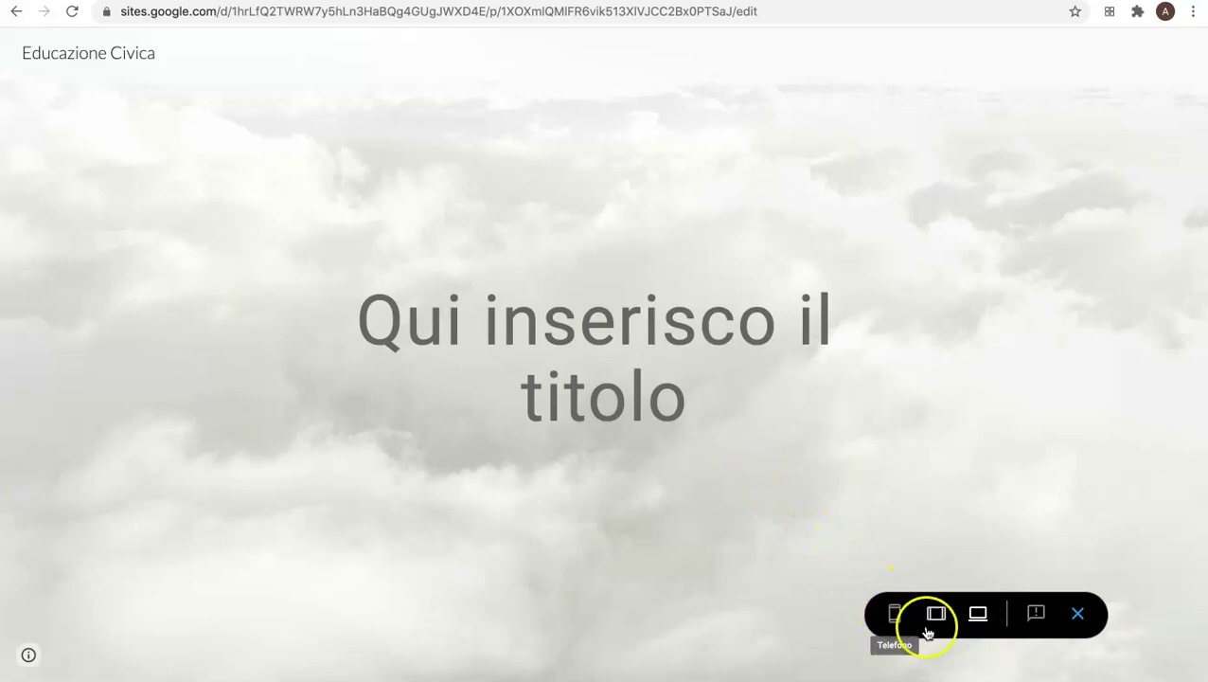
# Step: Preview the site at tablet, phone and desktop sizes, and return to the editor
pyautogui.click(936, 618)
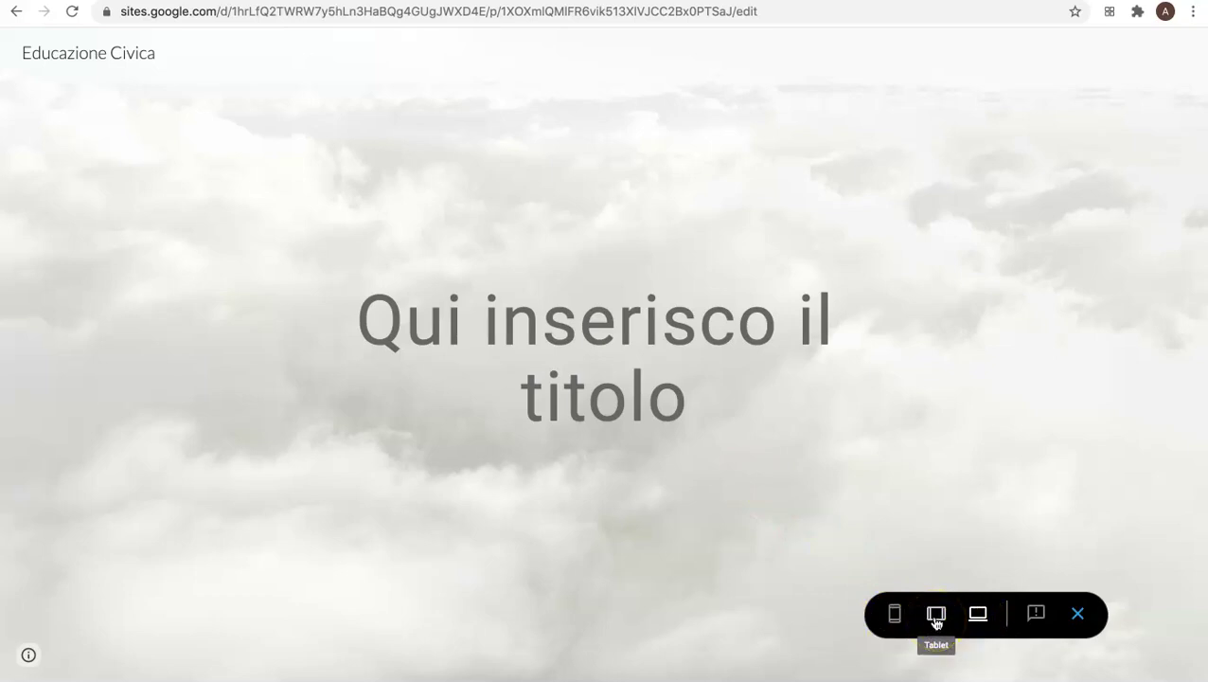
pyautogui.click(936, 618)
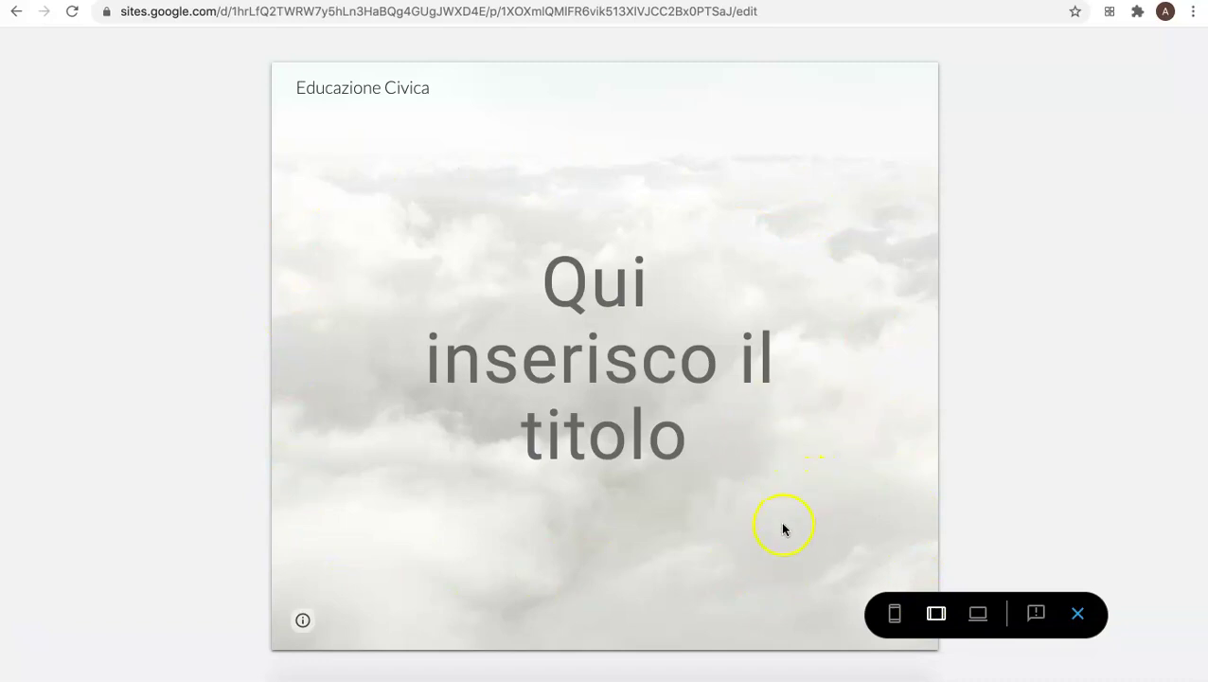
pyautogui.click(895, 615)
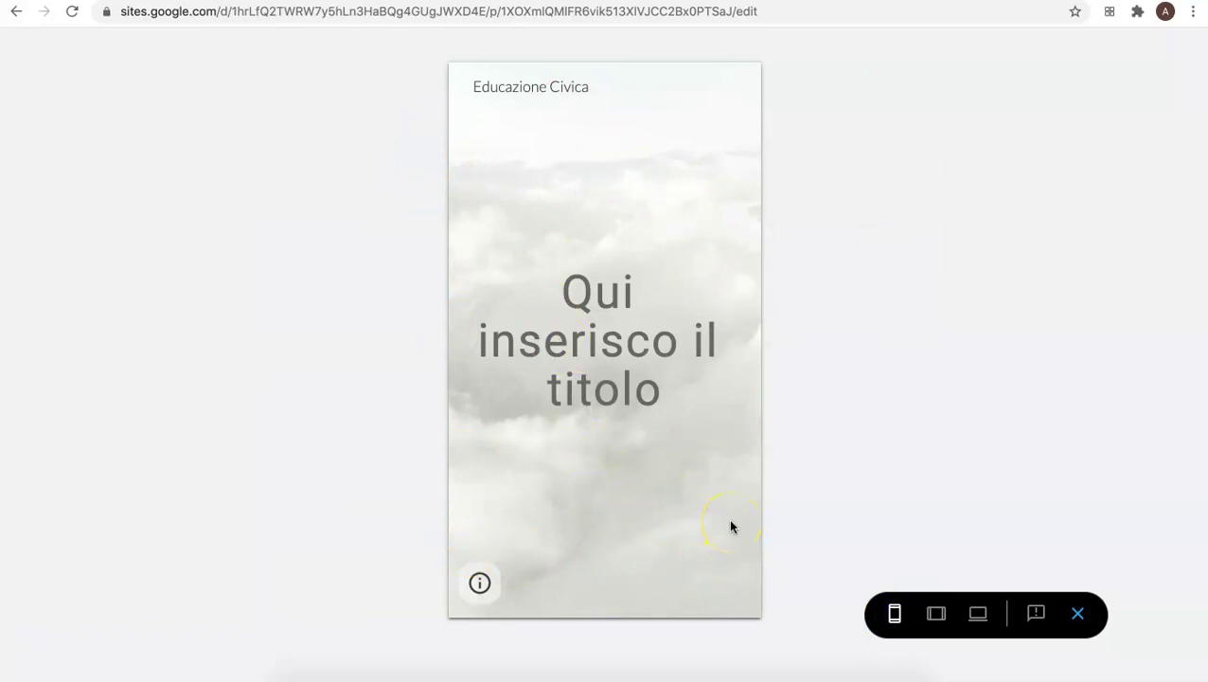
pyautogui.click(978, 616)
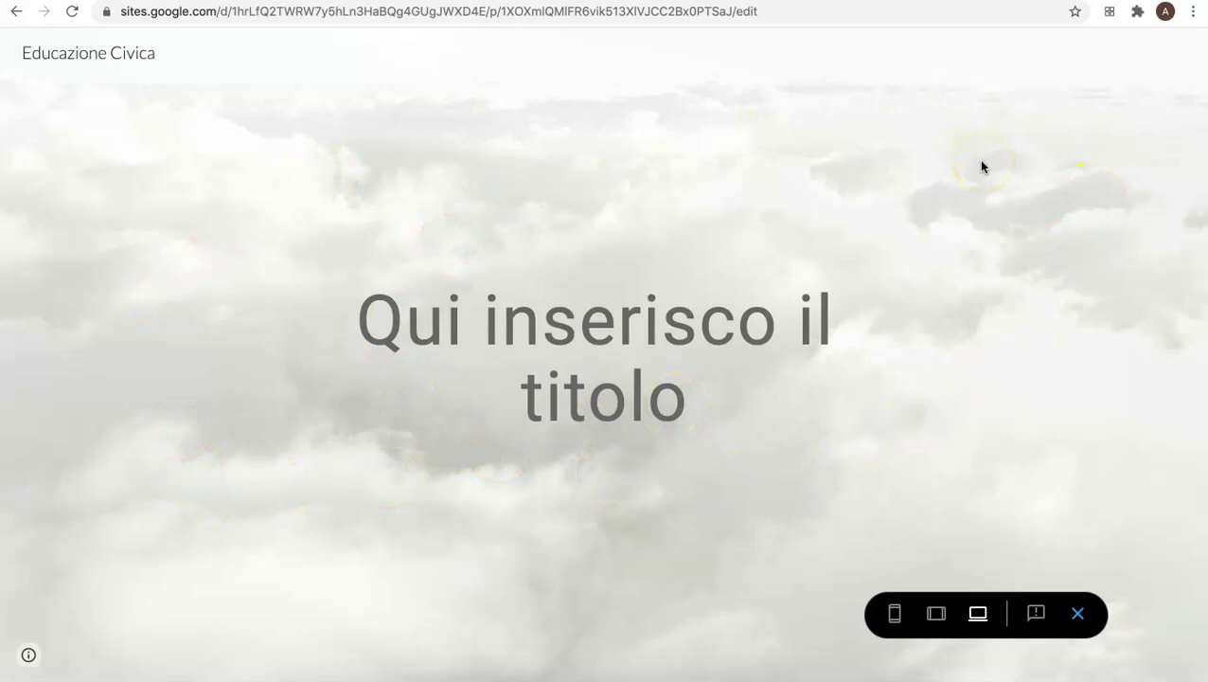
pyautogui.click(1079, 615)
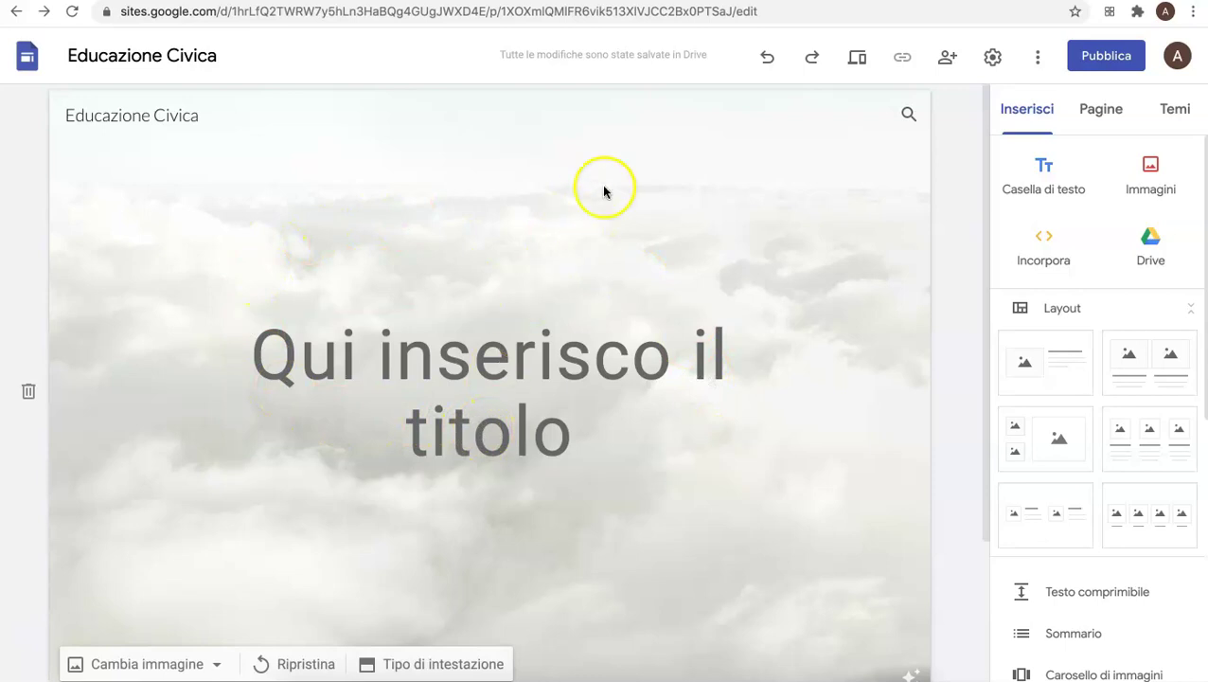
pyautogui.click(689, 215)
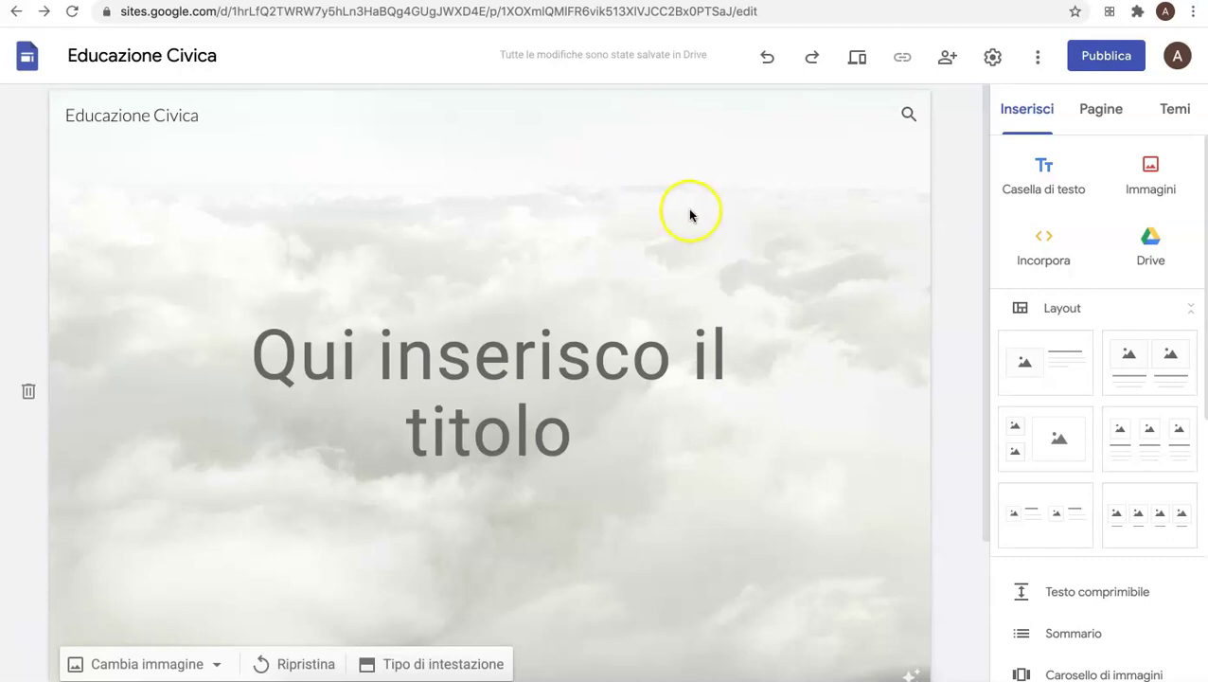
# Step: Add a new page named argomento1 to the site
pyautogui.click(1110, 116)
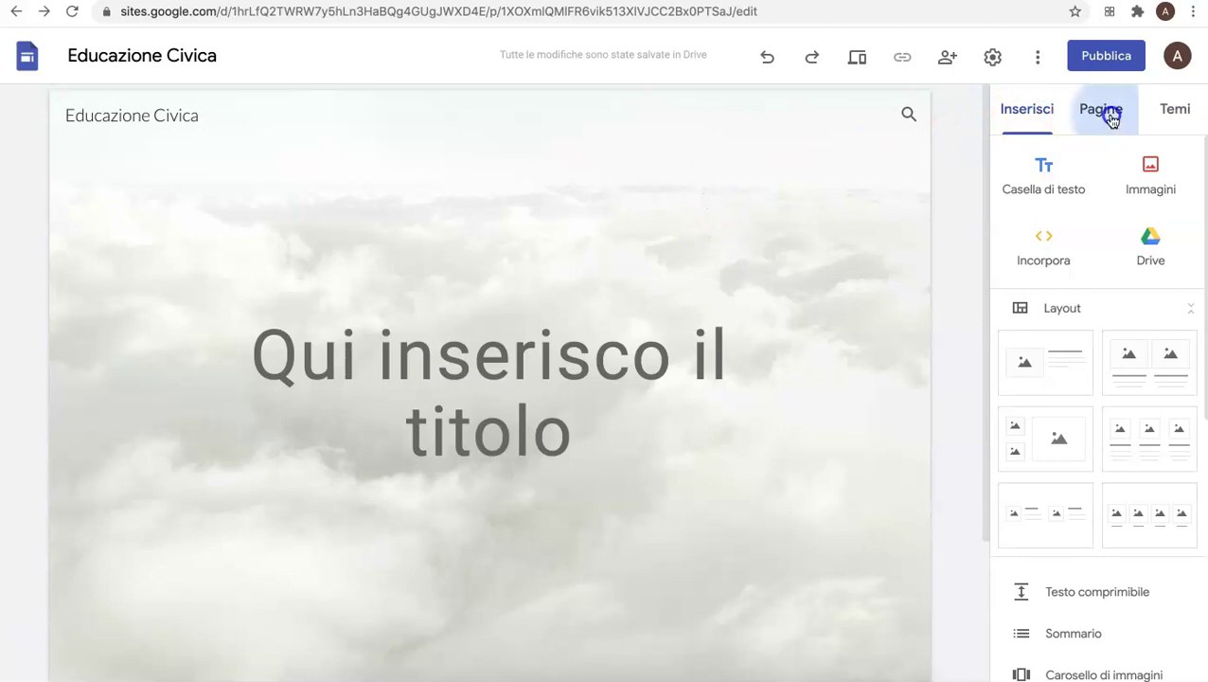
pyautogui.click(1101, 202)
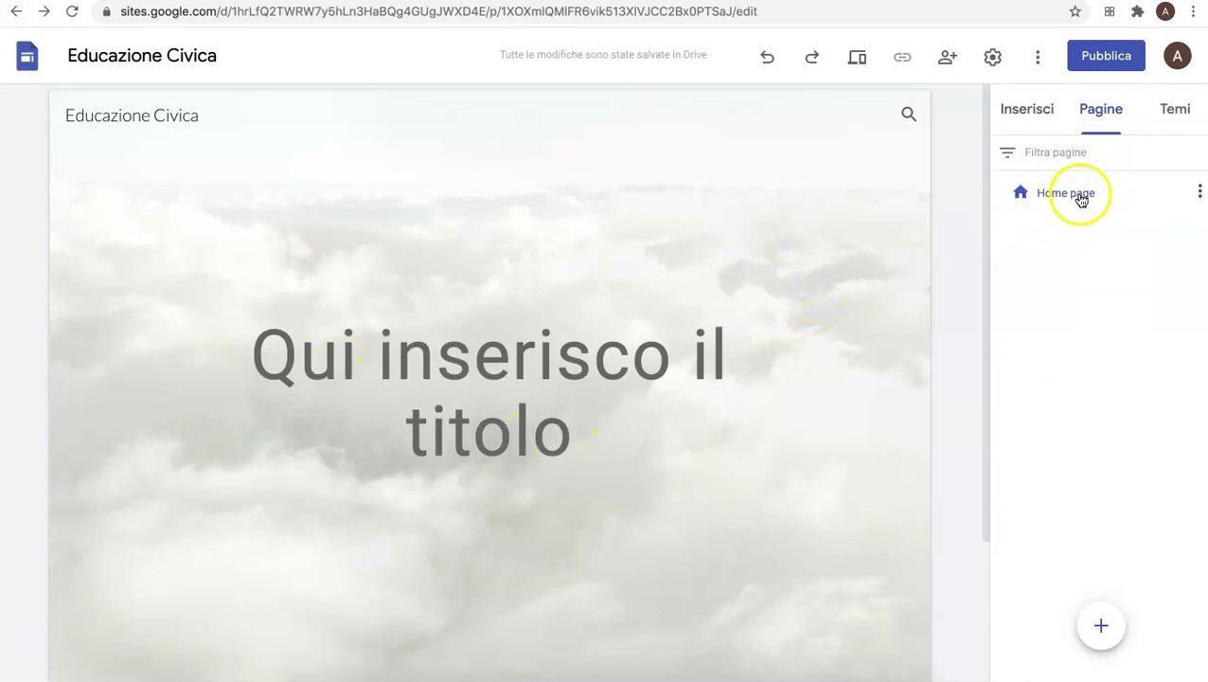
pyautogui.moveTo(1101, 627)
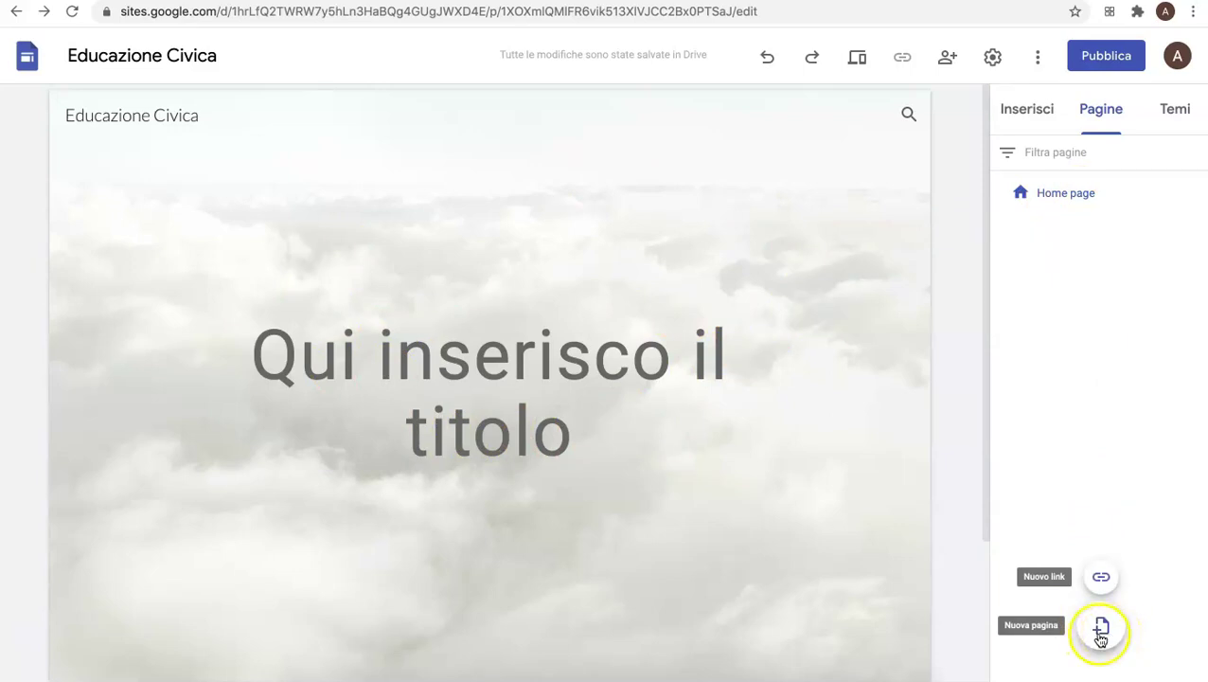
pyautogui.click(1103, 631)
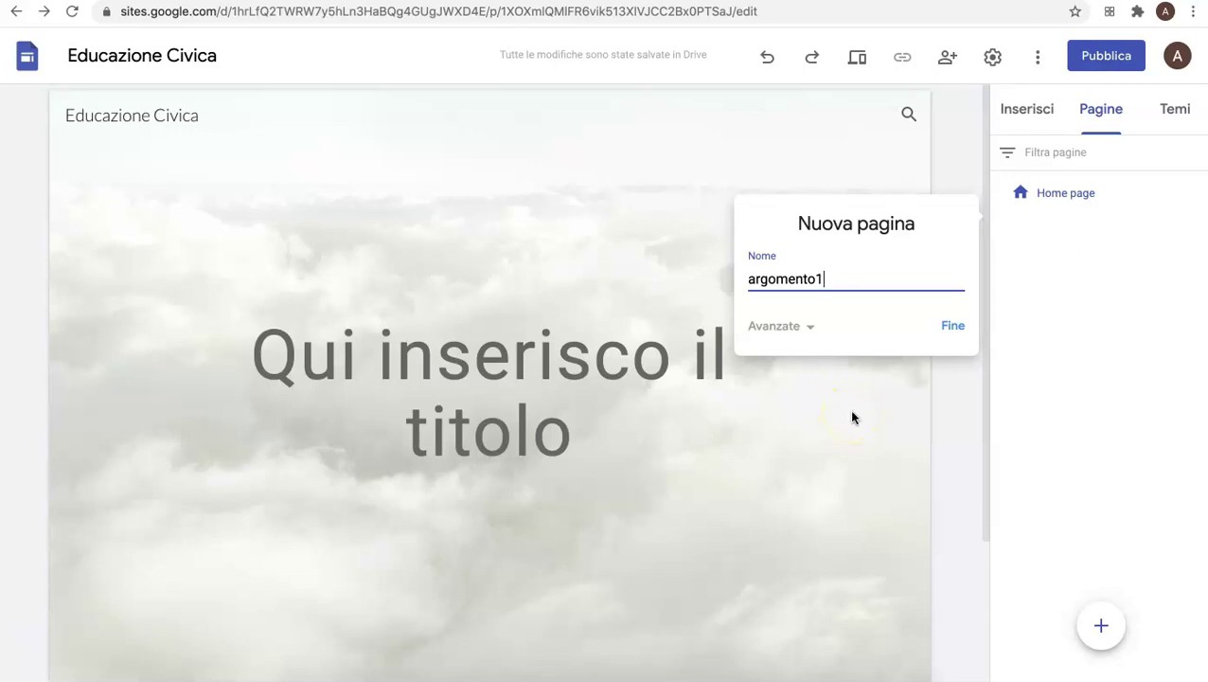
pyautogui.click(812, 396)
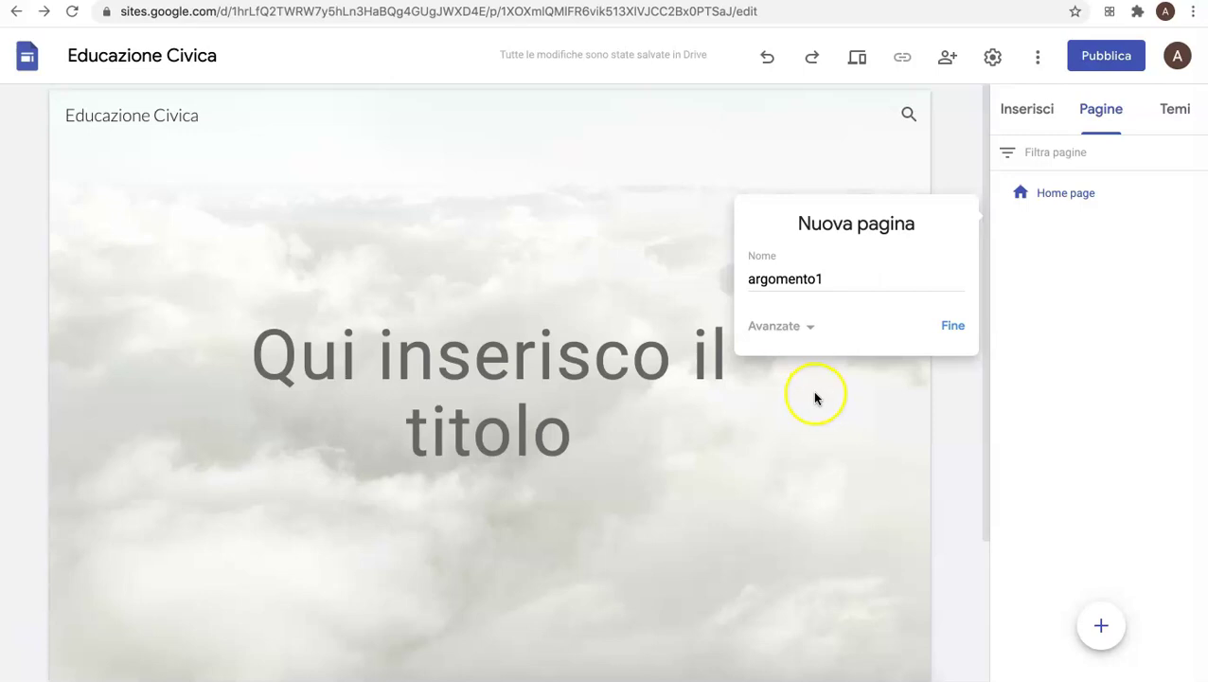
pyautogui.click(954, 326)
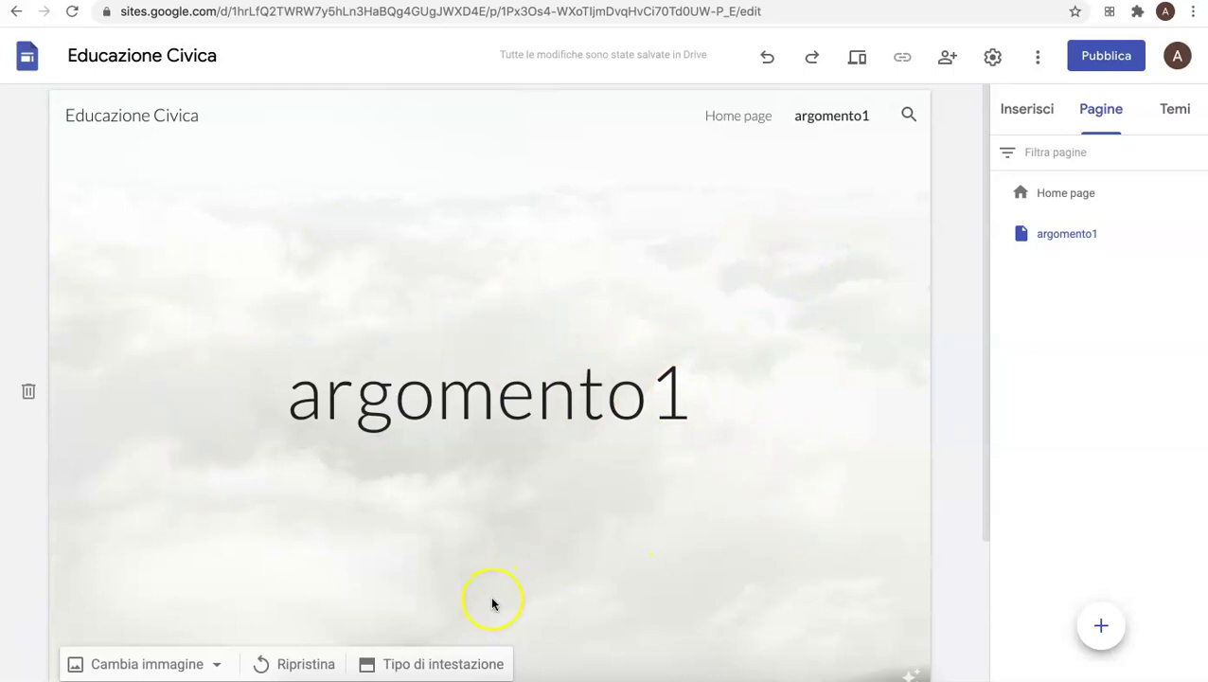
# Step: Change the header type of the argomento1 page to Banner
pyautogui.click(435, 668)
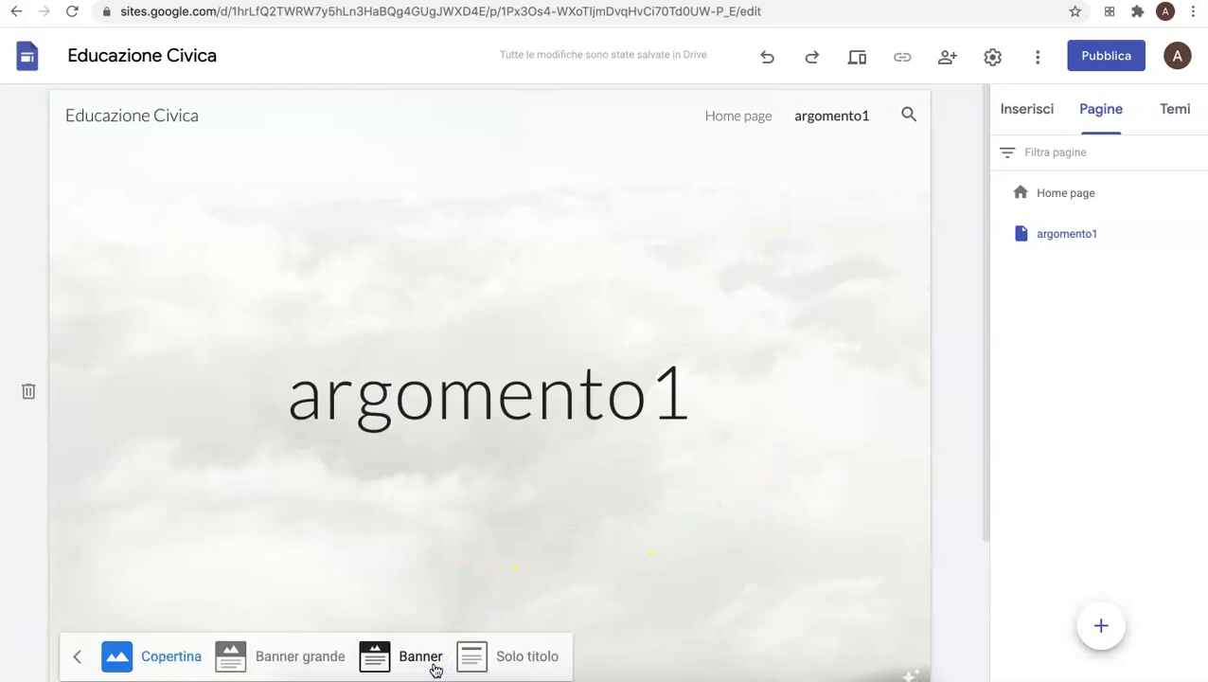
pyautogui.click(377, 659)
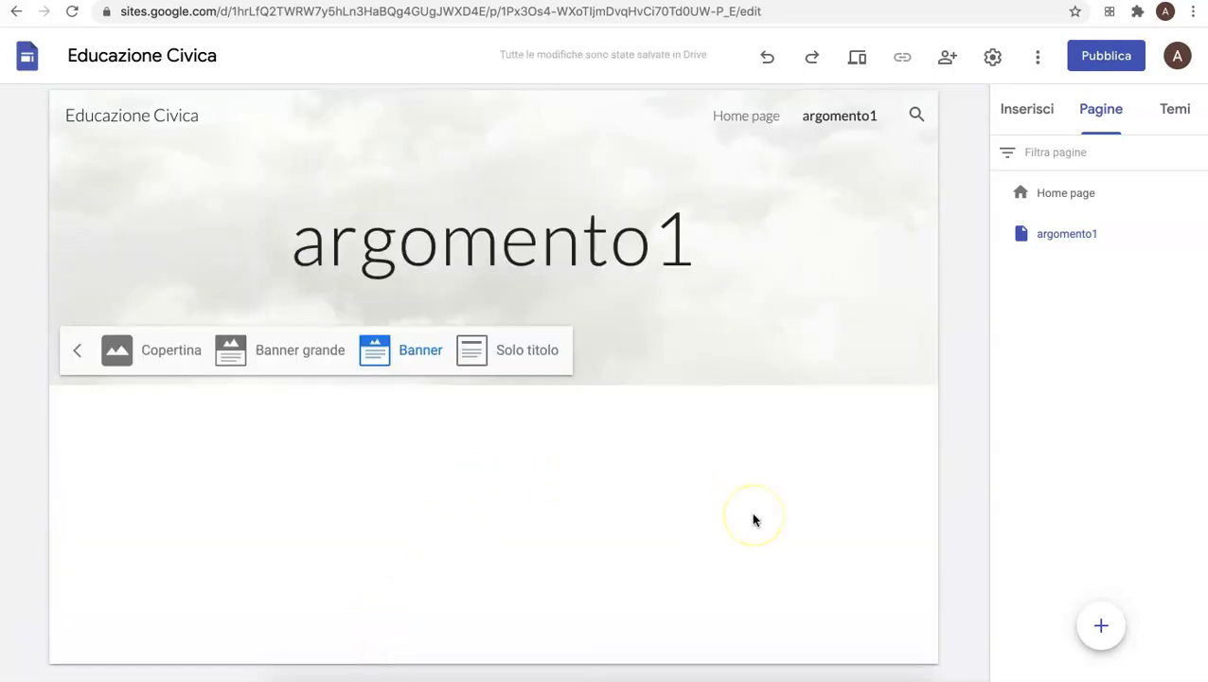
pyautogui.click(755, 520)
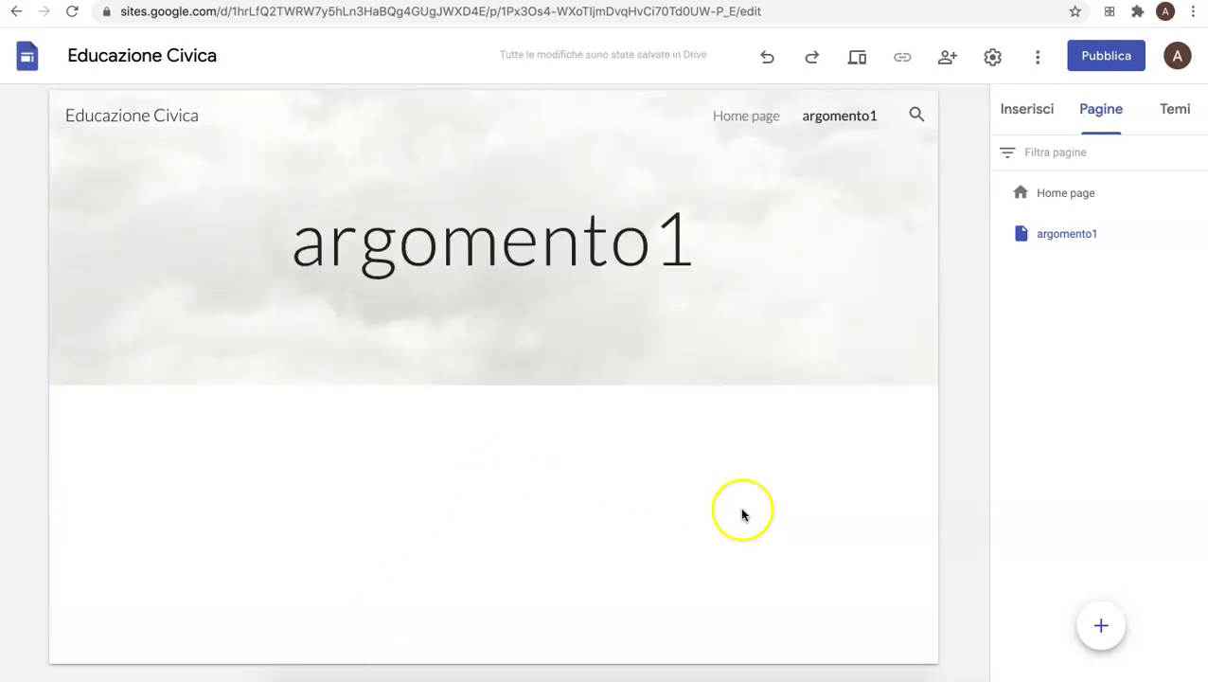
# Step: Test the site's navigation links by visiting the Home page and returning to argomento1
pyautogui.moveTo(809, 149)
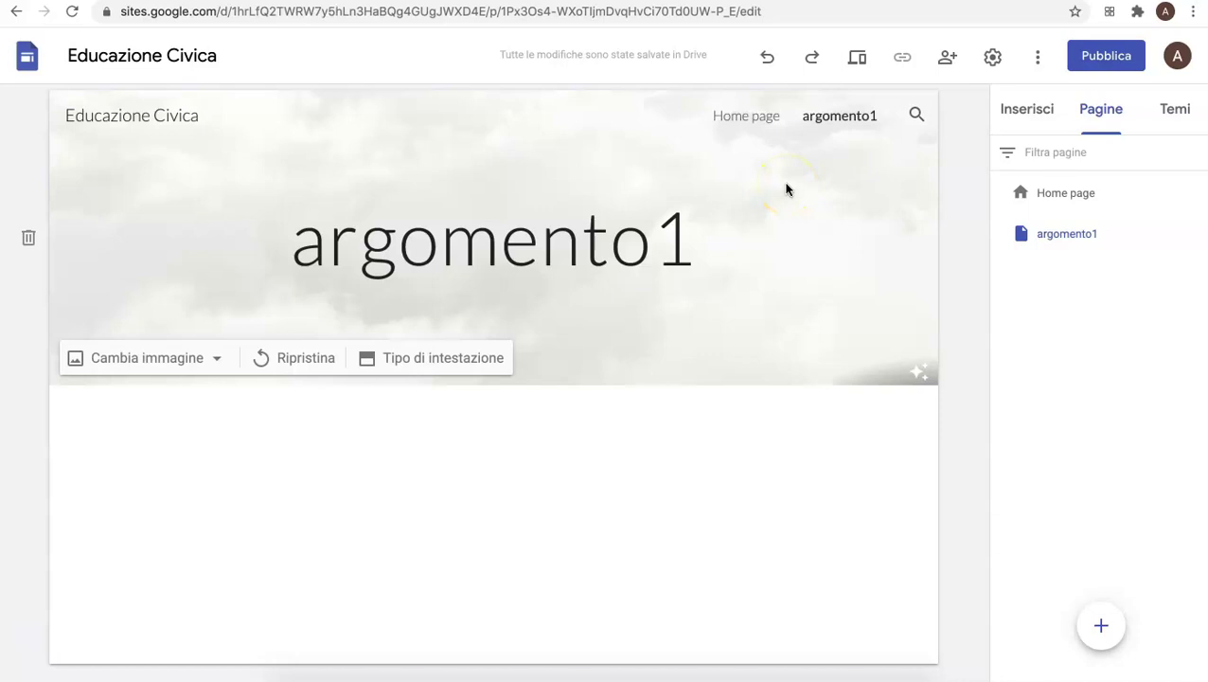
pyautogui.click(745, 125)
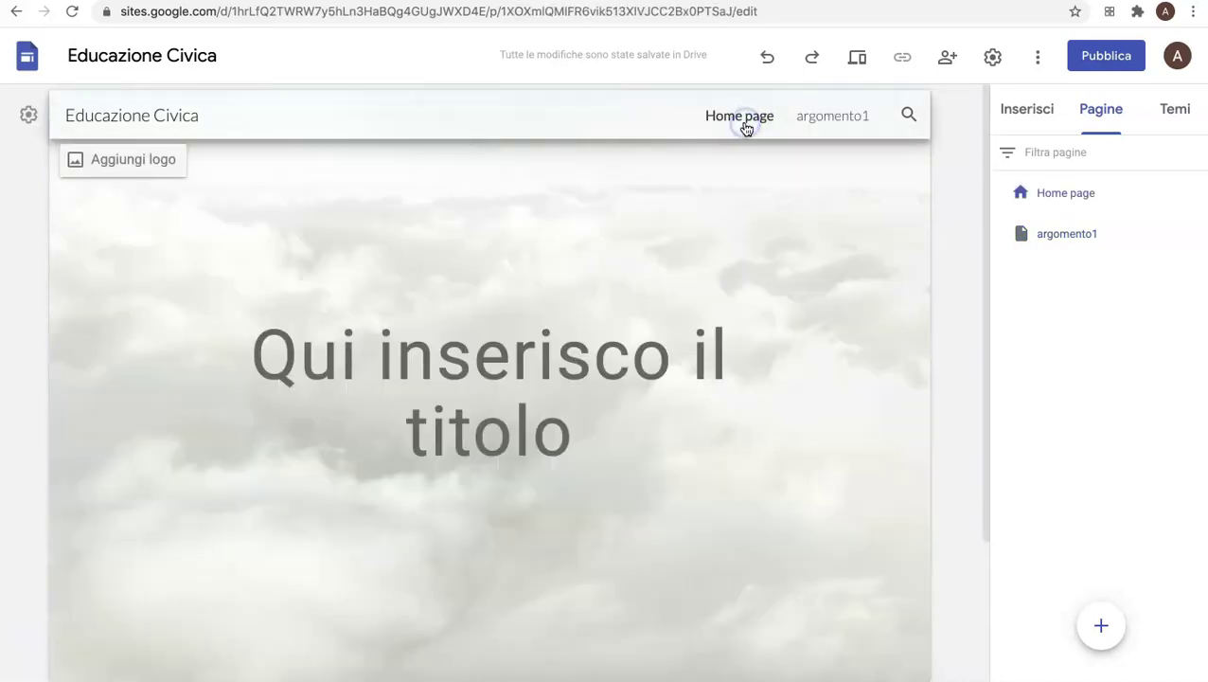
pyautogui.click(839, 120)
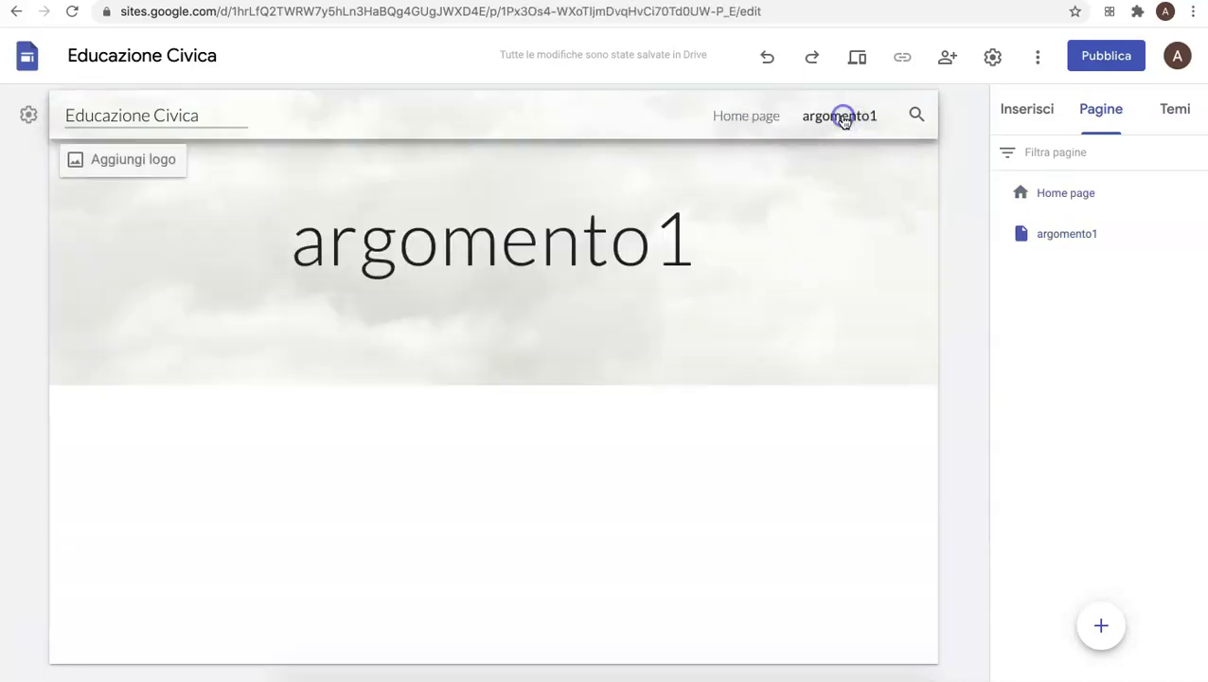
# Step: Replace the argomento1 header background with the dark blue rippled landscape image from the gallery
pyautogui.moveTo(775, 296)
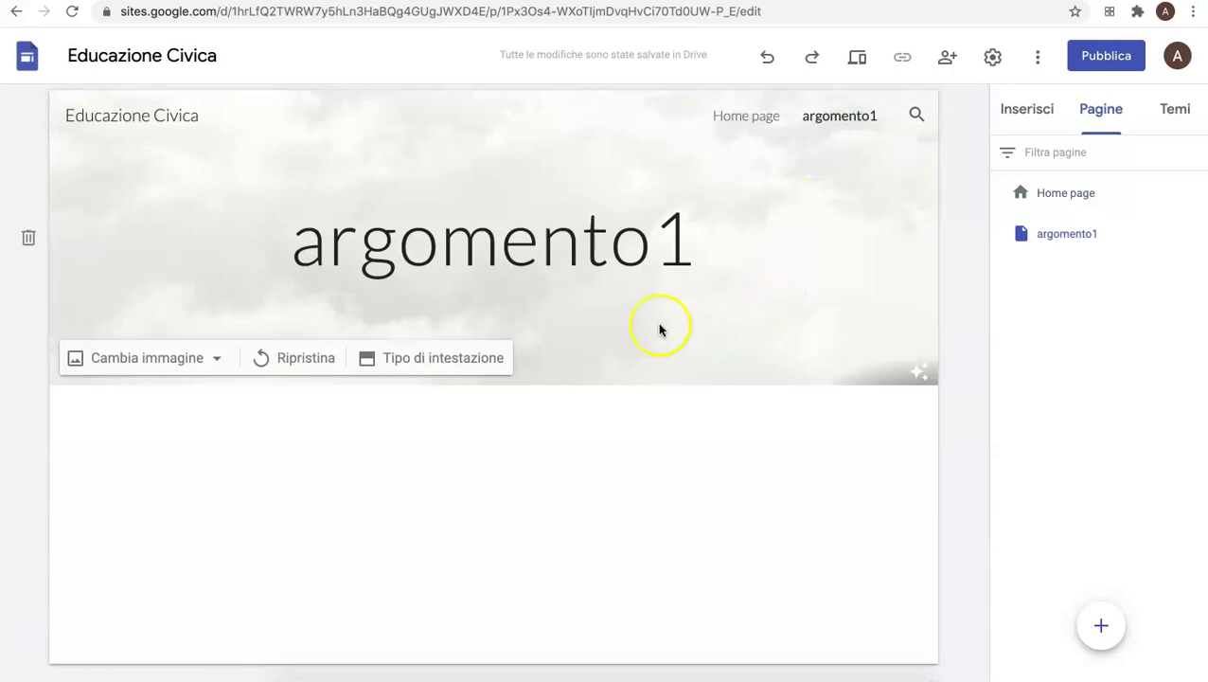
pyautogui.click(218, 358)
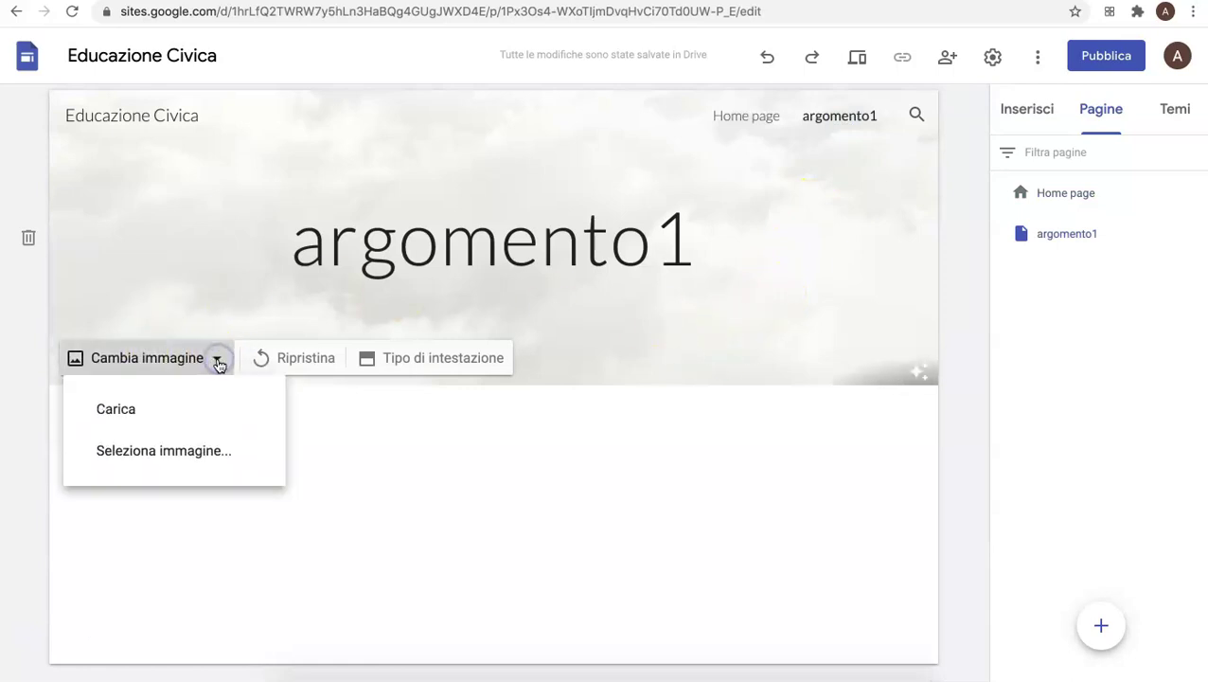
pyautogui.click(206, 454)
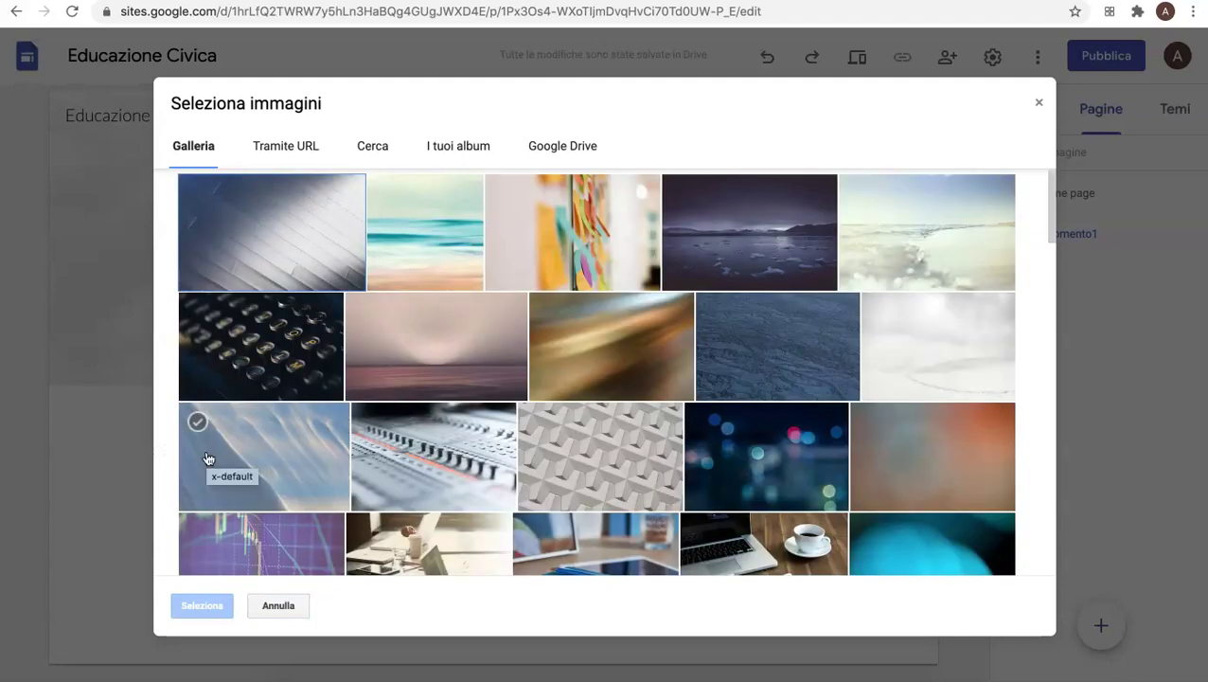
pyautogui.click(779, 352)
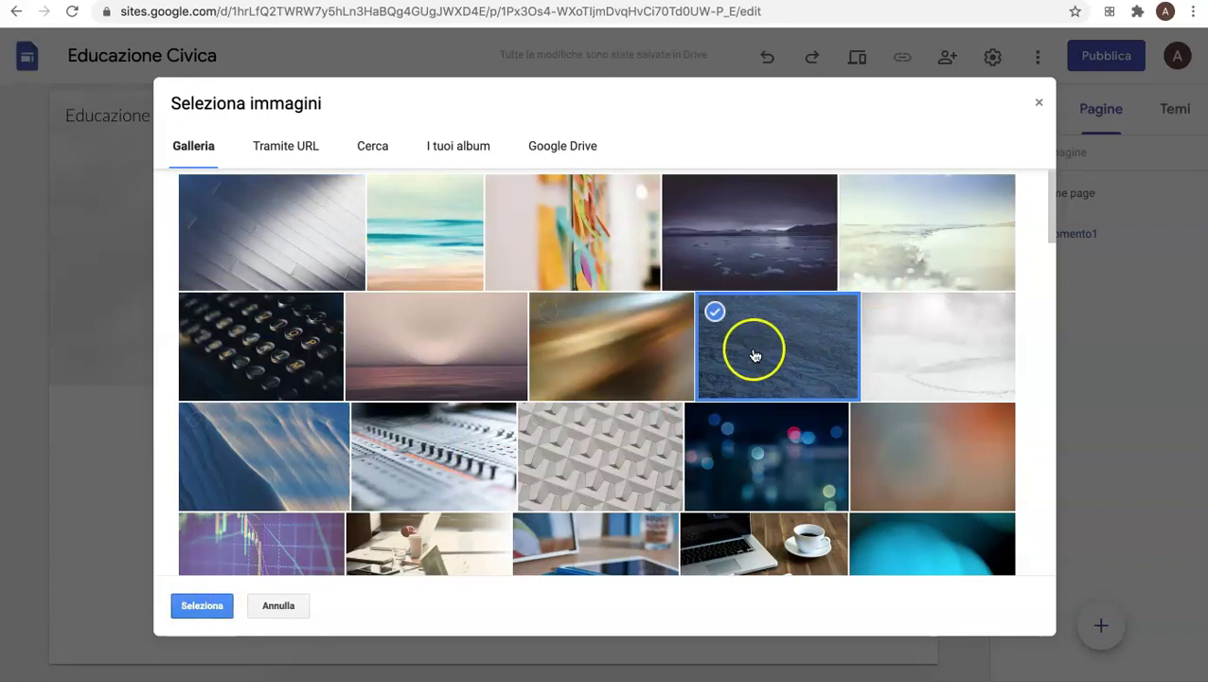
pyautogui.click(200, 607)
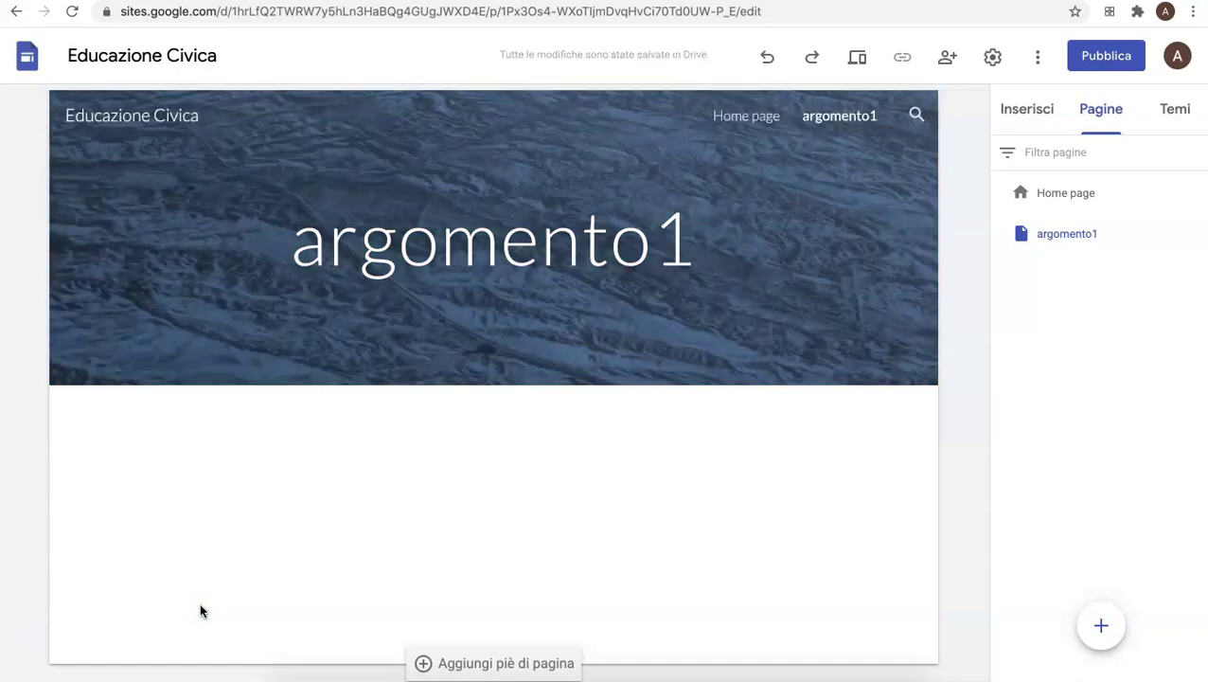
pyautogui.moveTo(769, 185)
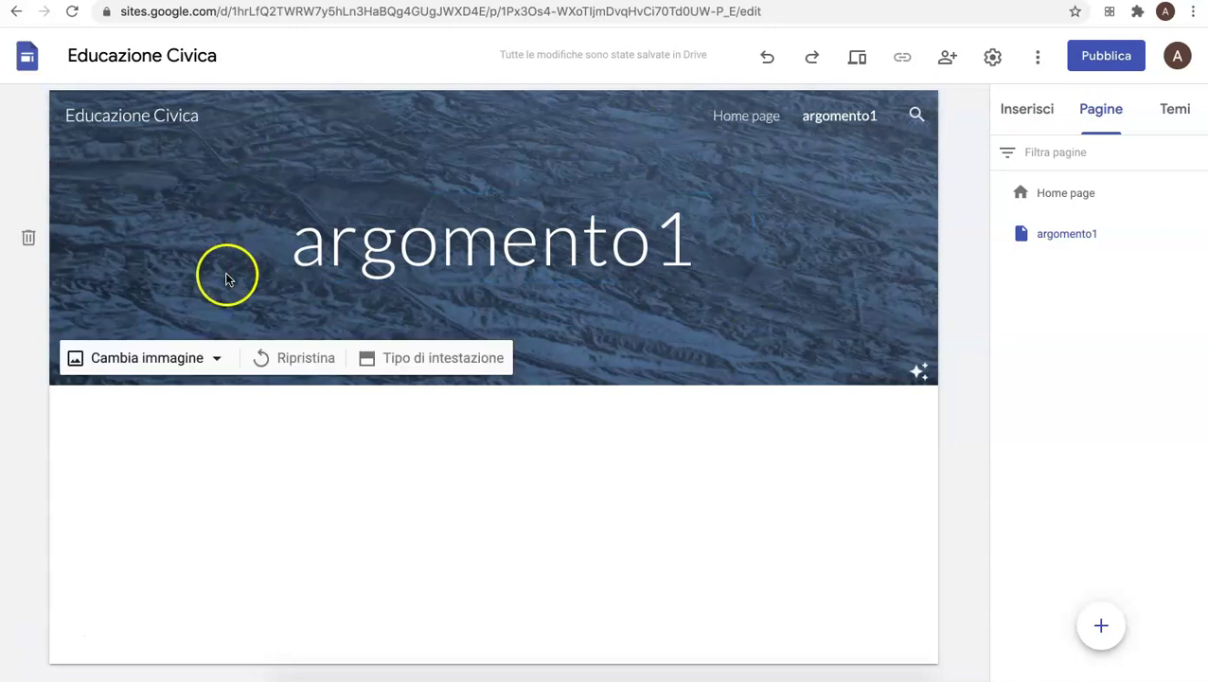
pyautogui.moveTo(89, 114)
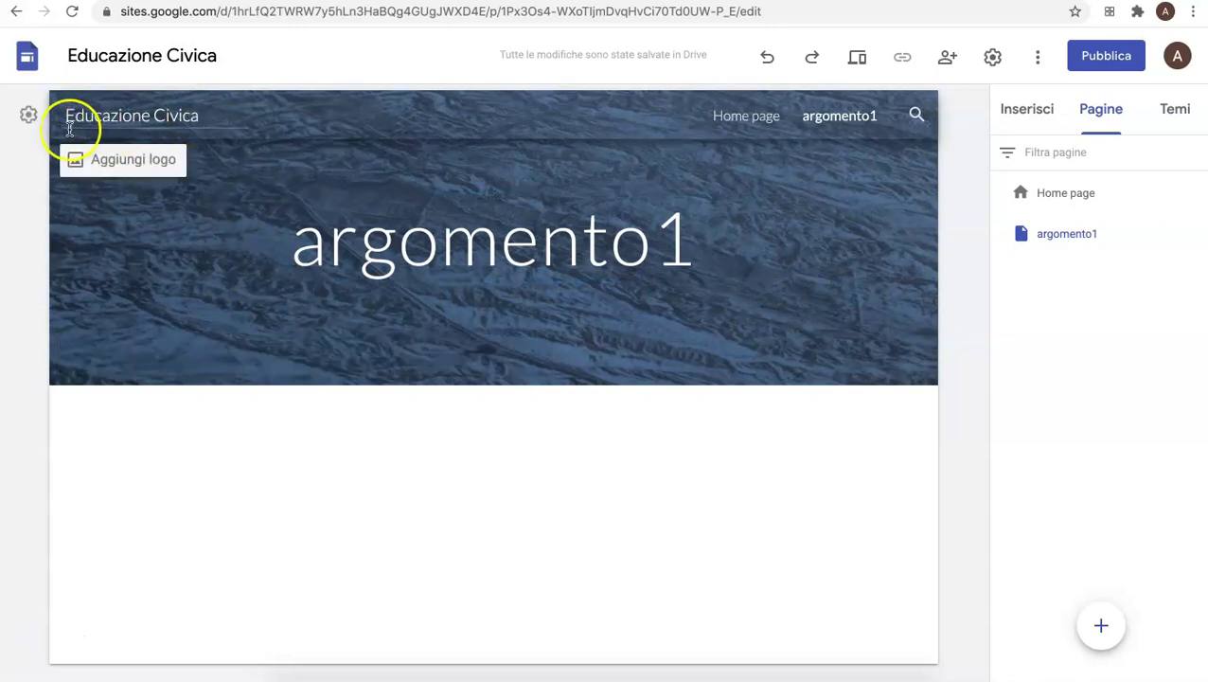
pyautogui.moveTo(432, 201)
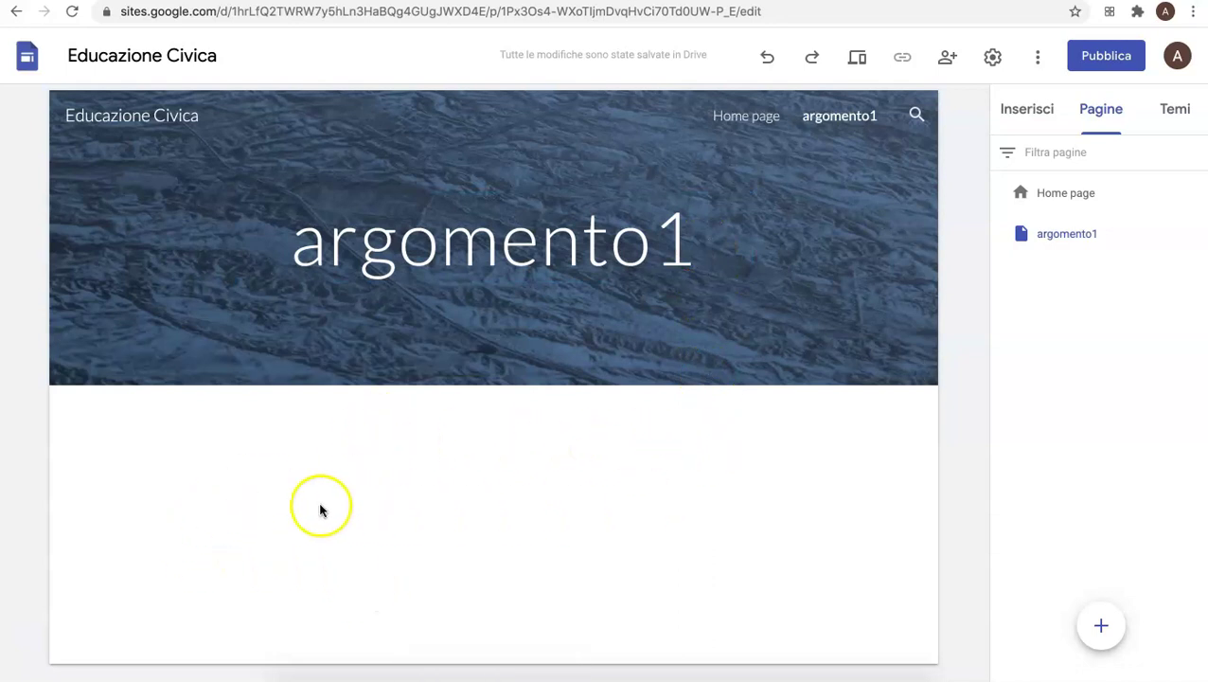
pyautogui.click(1024, 113)
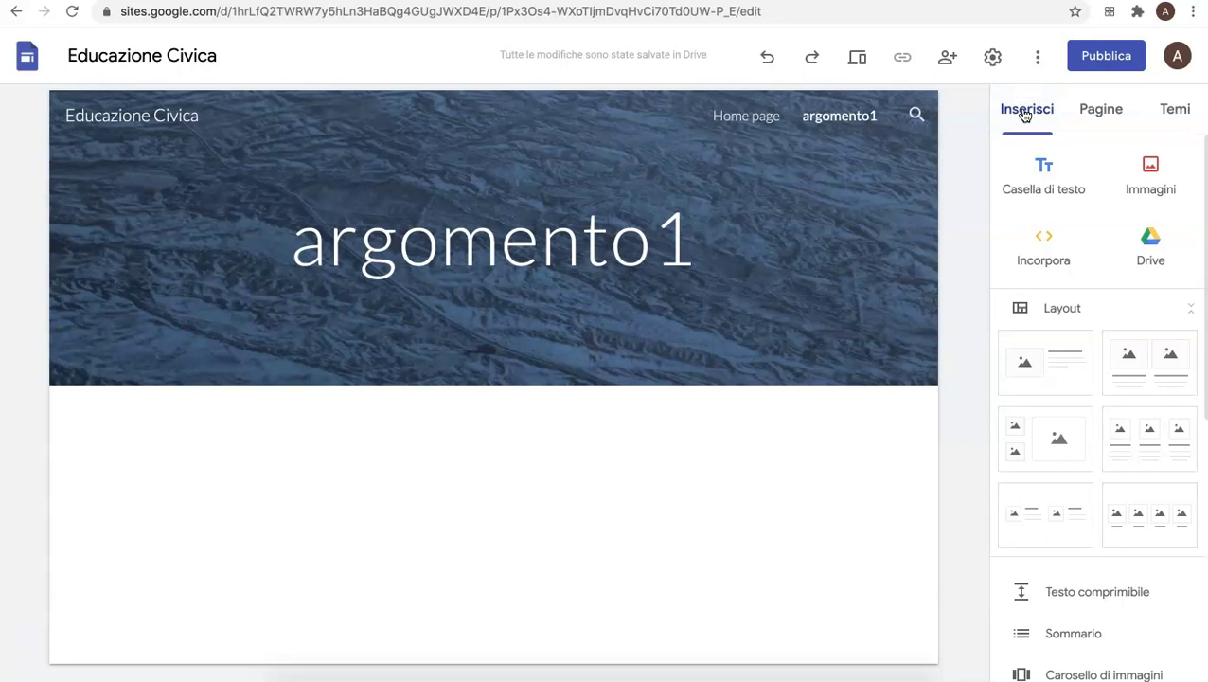
# Step: Apply the Aristotele theme to the site with its green accent colour
pyautogui.click(1178, 111)
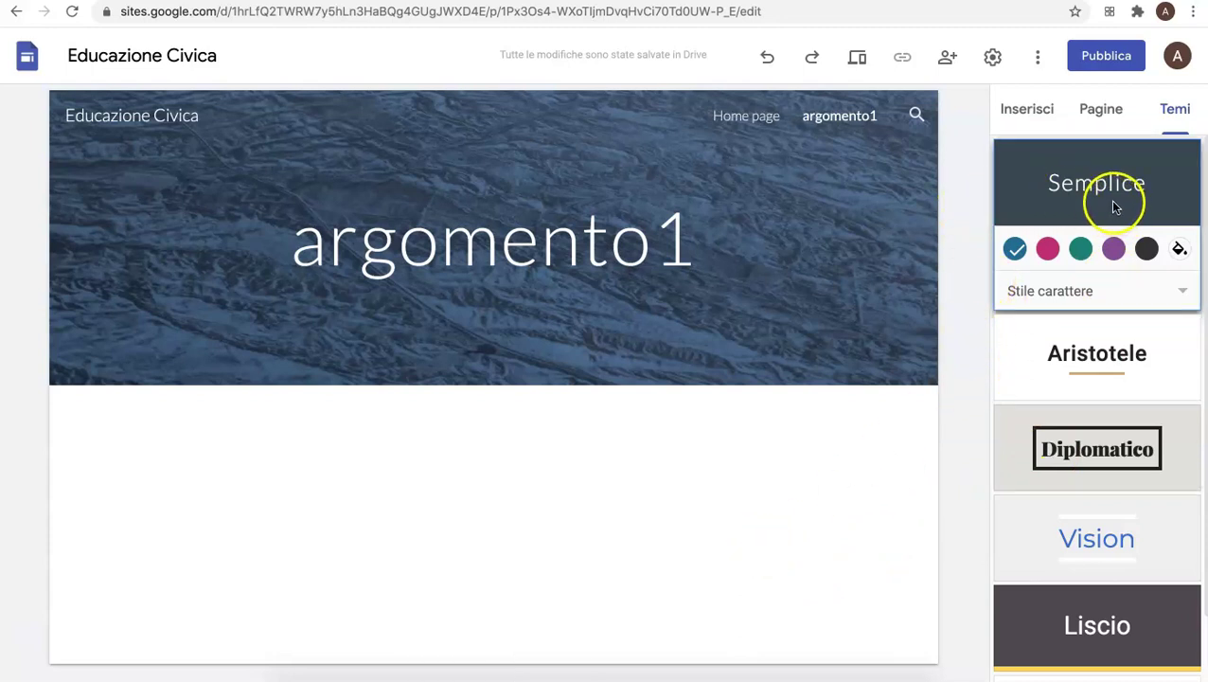
pyautogui.click(1171, 361)
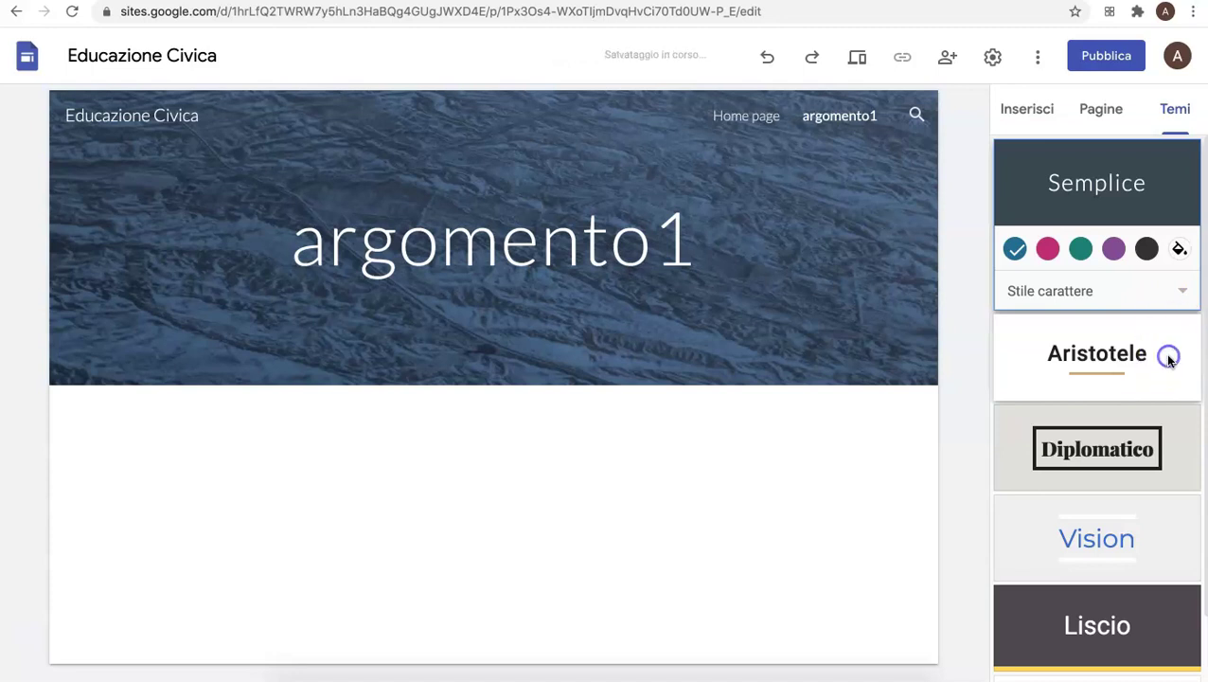
pyautogui.click(1166, 363)
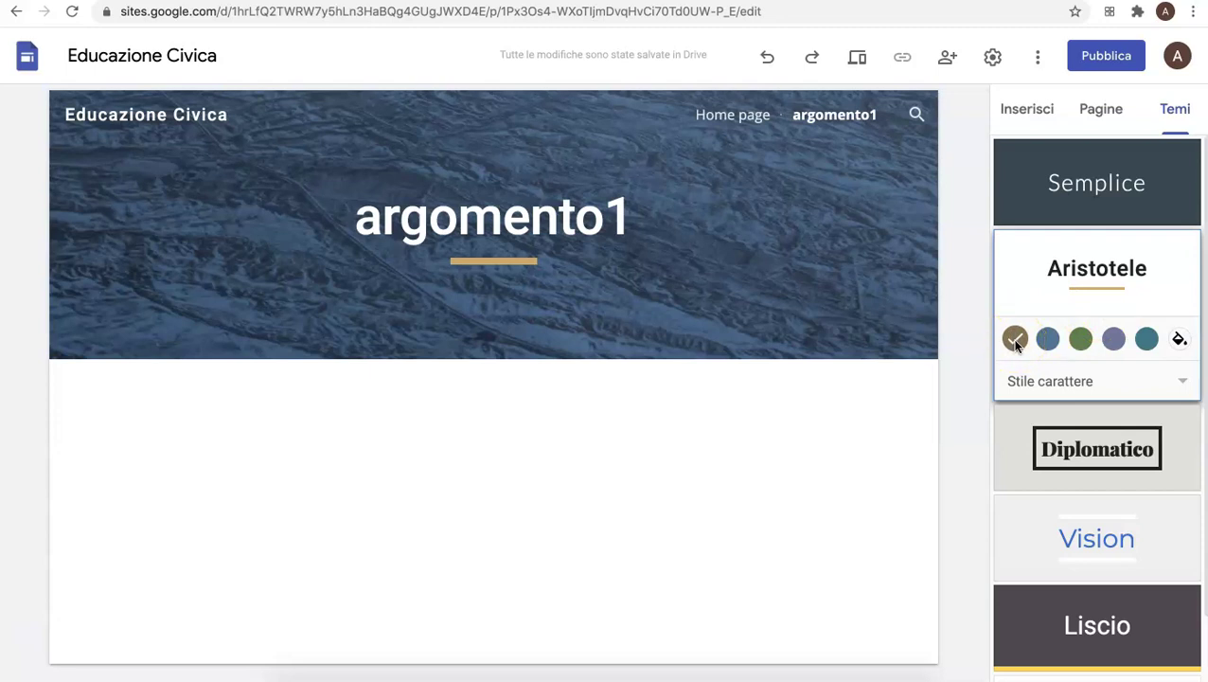
pyautogui.click(1081, 339)
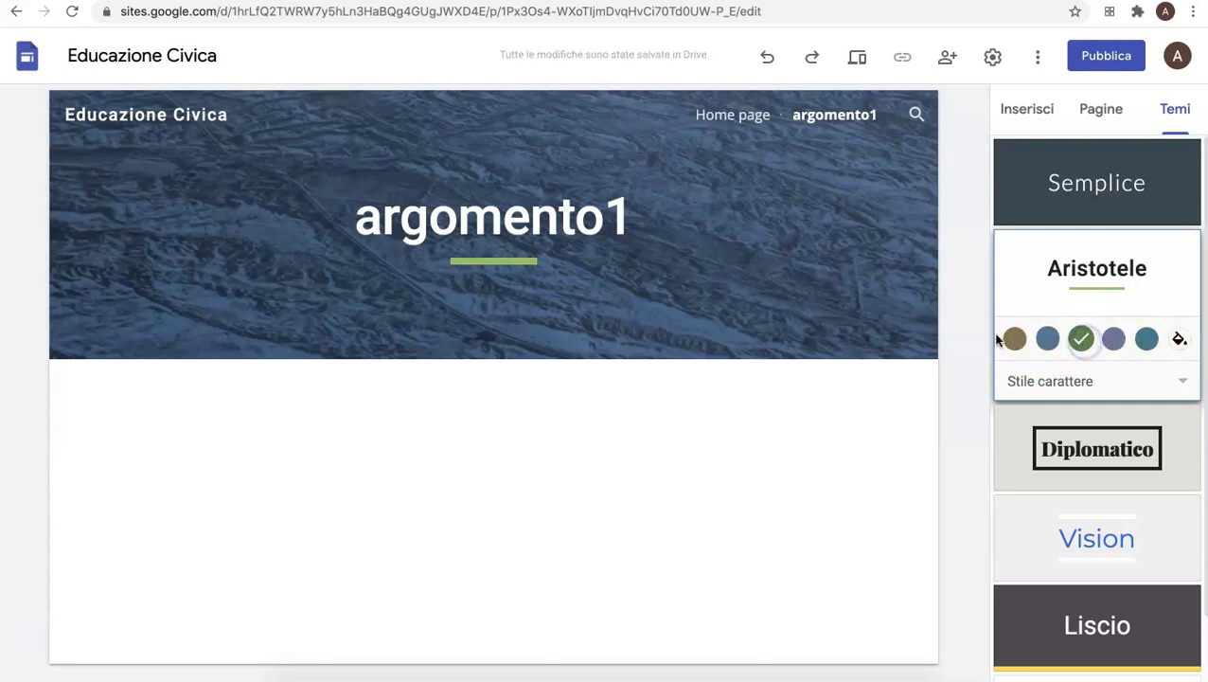
# Step: Set a custom teal accent colour, #39c2bc, for the Aristotele theme
pyautogui.click(1180, 340)
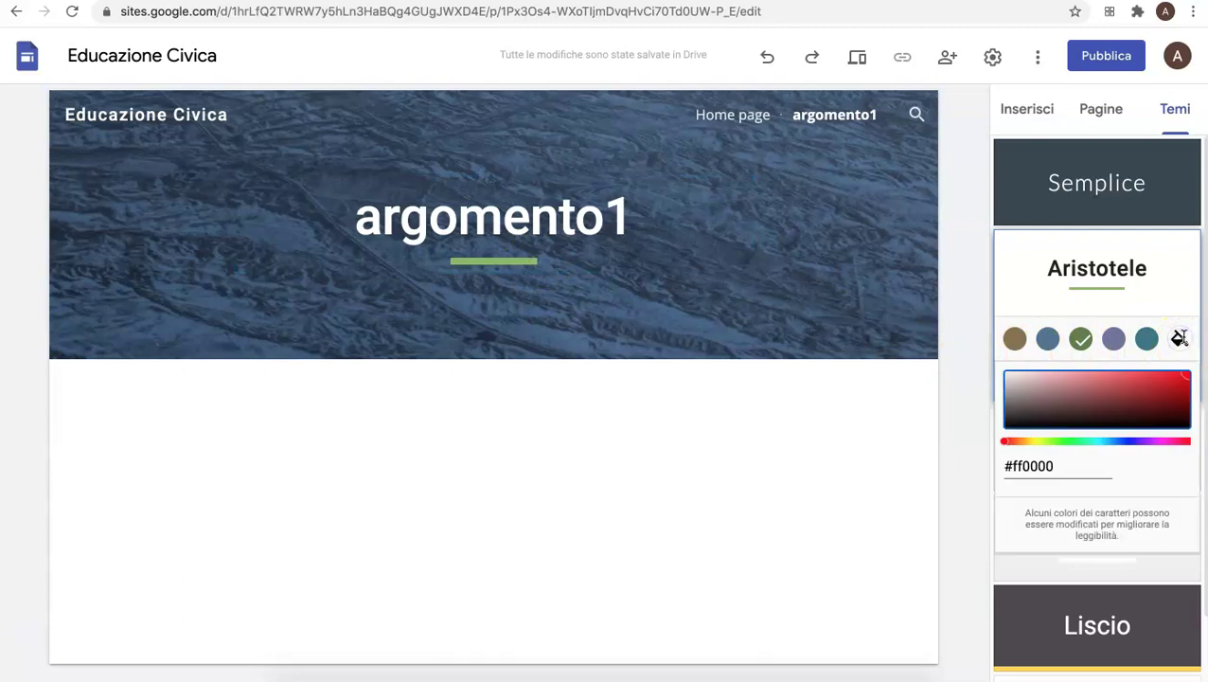
pyautogui.click(1096, 442)
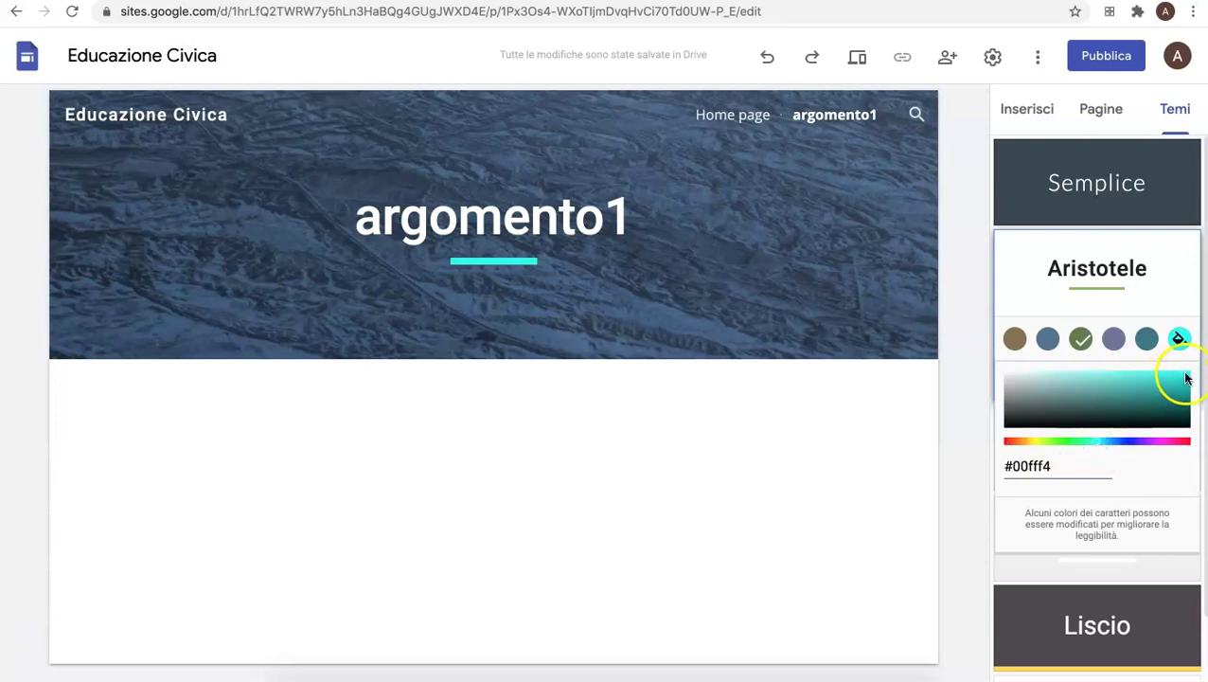
pyautogui.click(1185, 377)
pyautogui.moveTo(1186, 376)
pyautogui.mouseDown()
pyautogui.moveTo(1100, 399)
pyautogui.moveTo(1090, 388)
pyautogui.moveTo(1112, 384)
pyautogui.mouseUp()
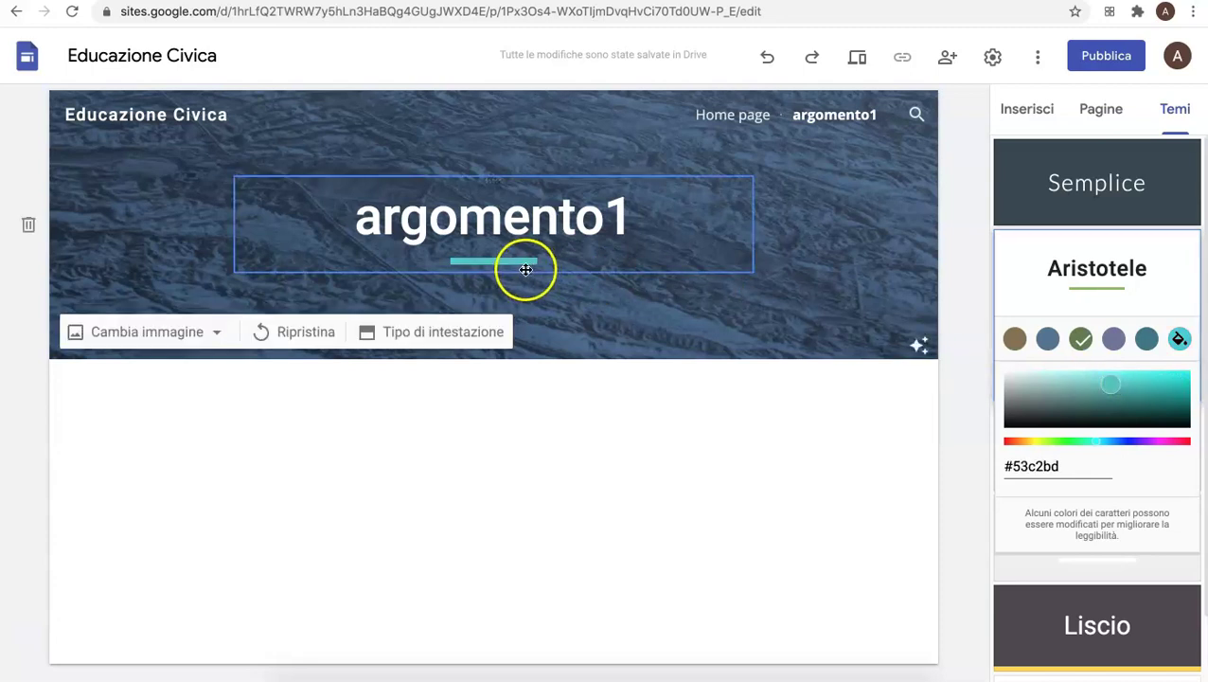
pyautogui.moveTo(1111, 383)
pyautogui.mouseDown()
pyautogui.moveTo(1117, 396)
pyautogui.moveTo(1135, 386)
pyautogui.mouseUp()
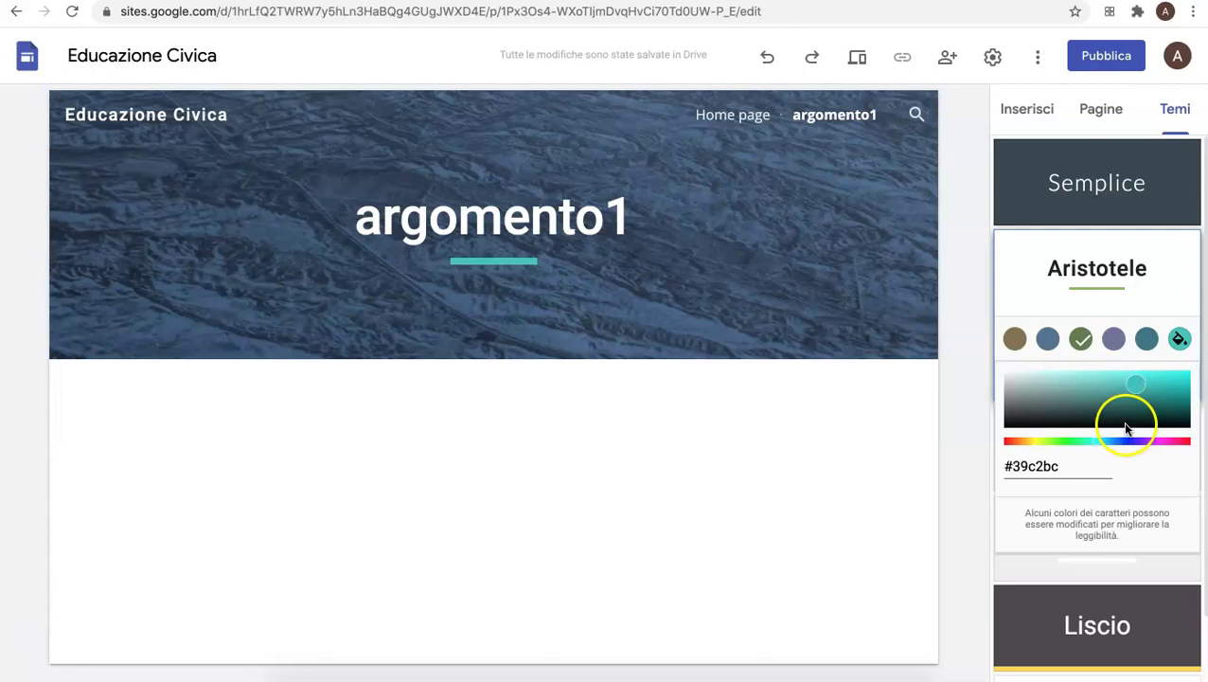
# Step: Apply the Liscio theme to the site with its green accent colour
pyautogui.scroll(-1, 1124, 427)
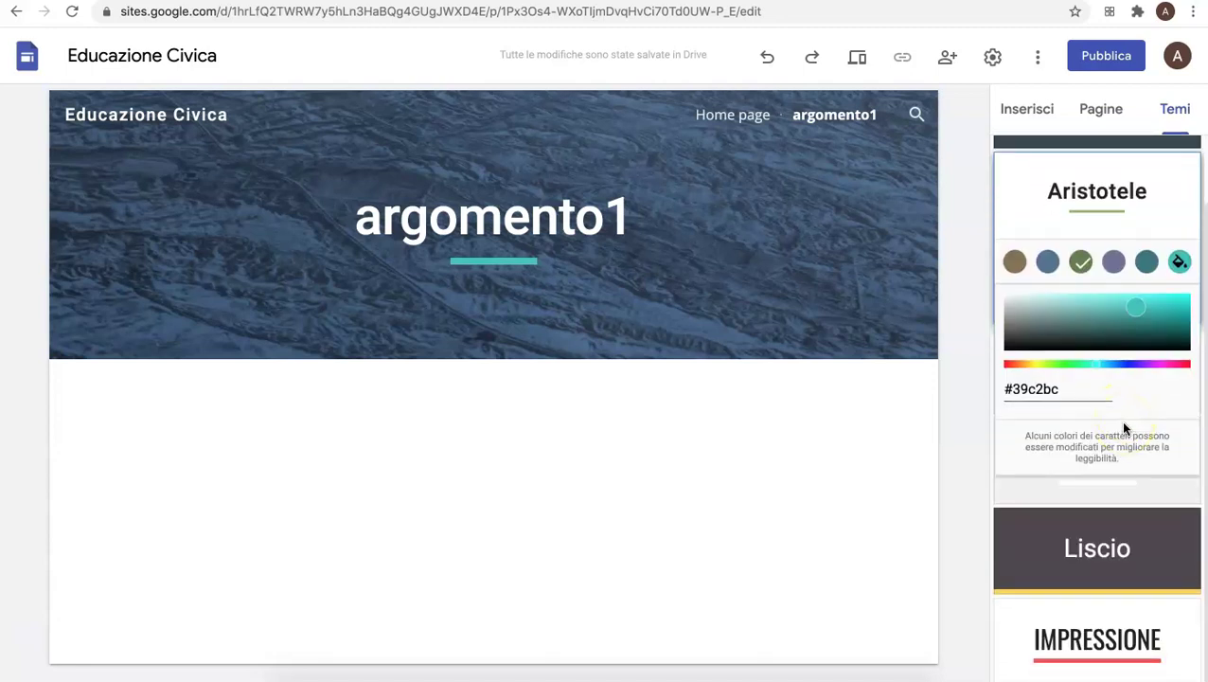
pyautogui.click(1136, 555)
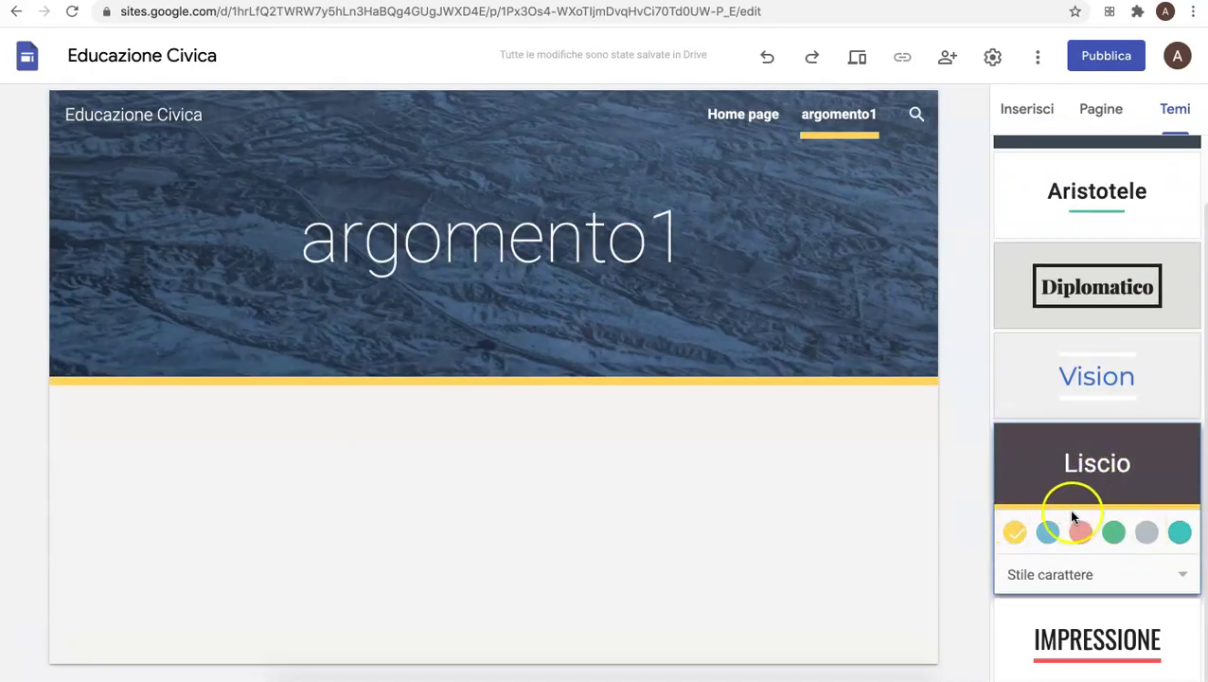
pyautogui.moveTo(169, 369)
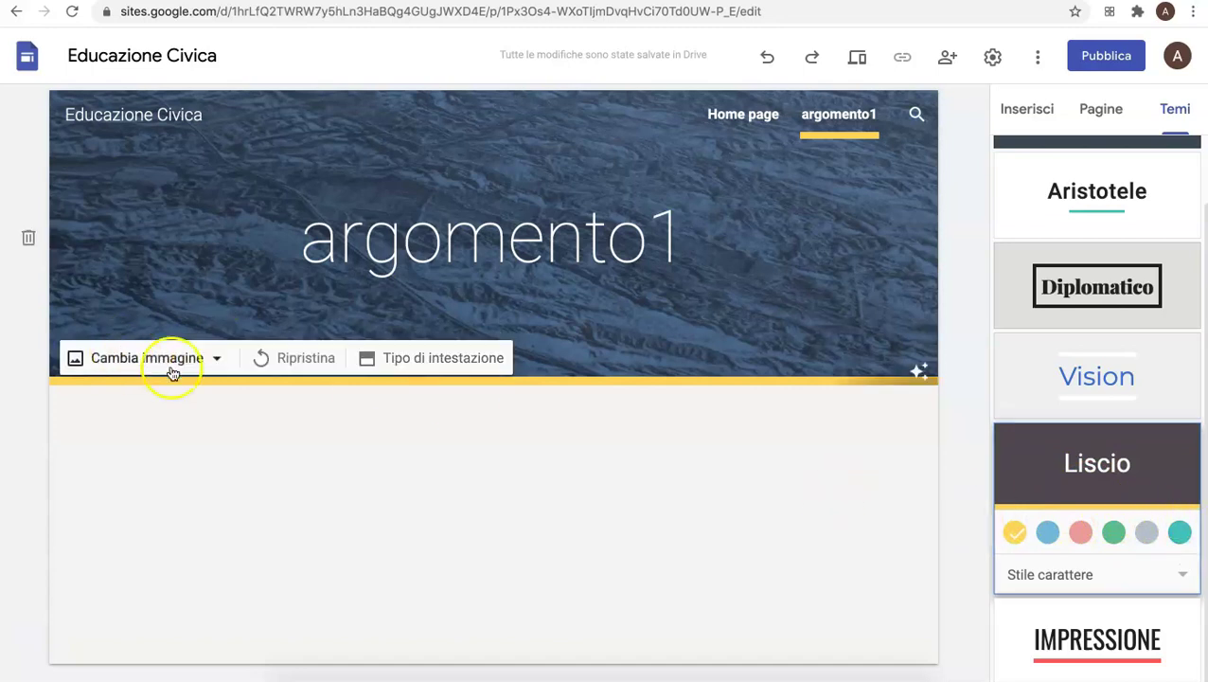
pyautogui.click(1180, 532)
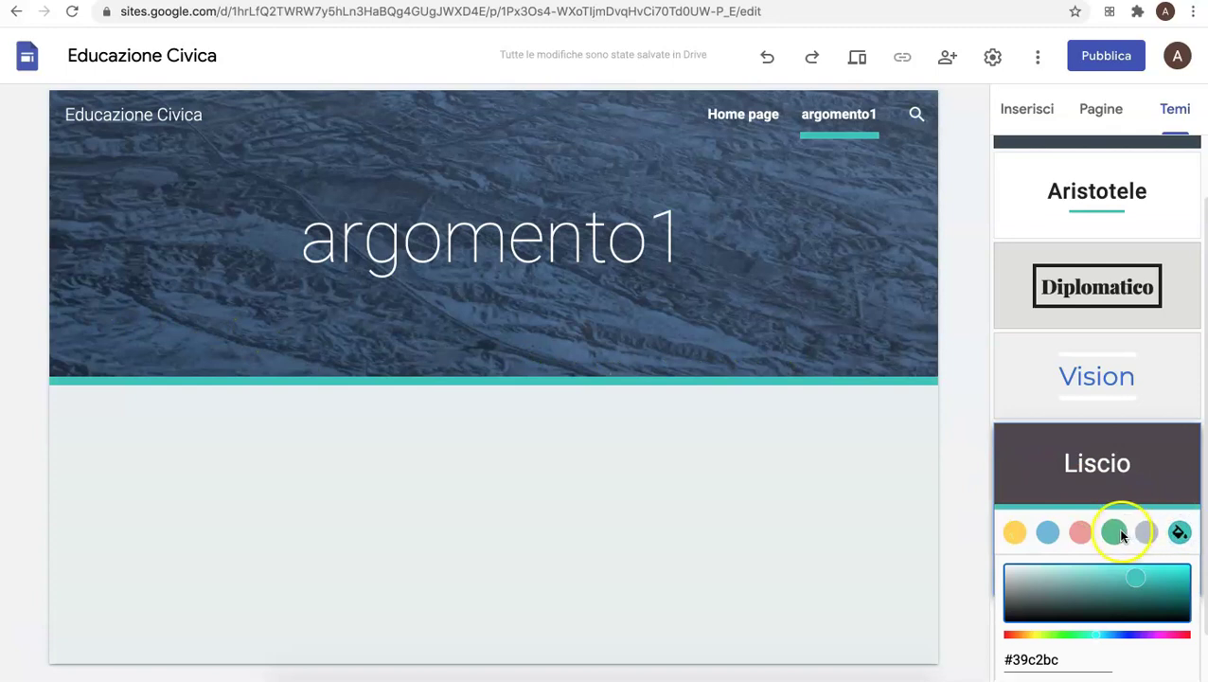
pyautogui.click(1122, 536)
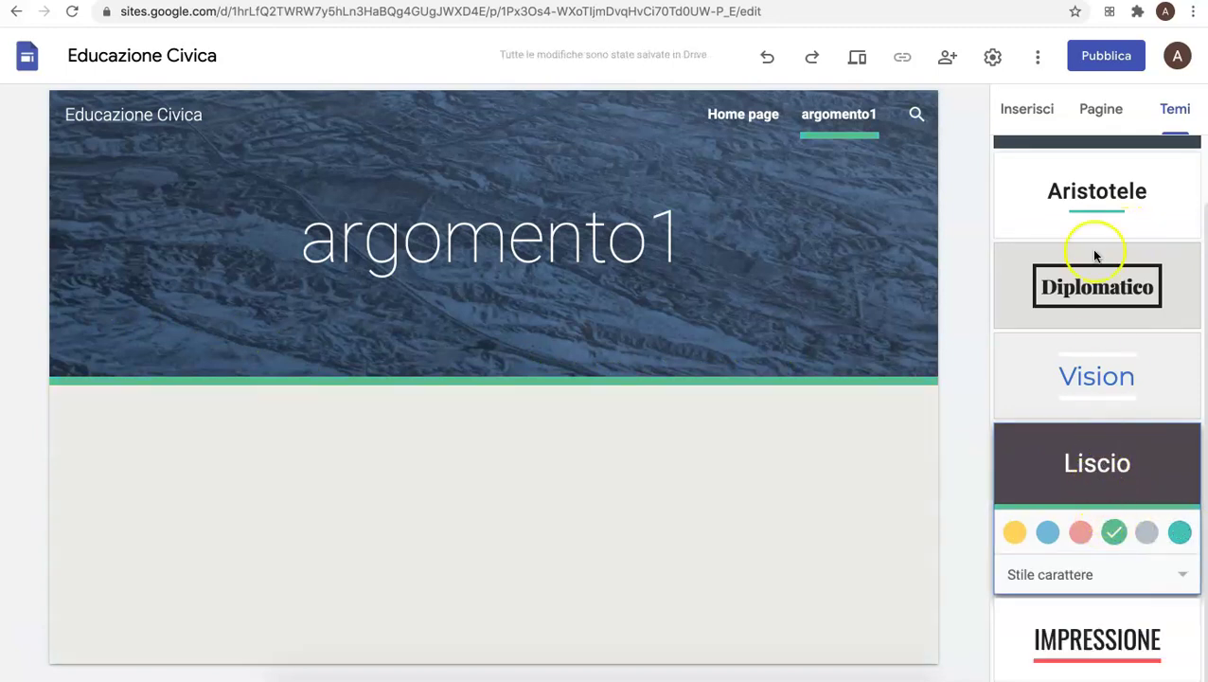
pyautogui.scroll(1, 1127, 312)
pyautogui.scroll(-1, 1131, 333)
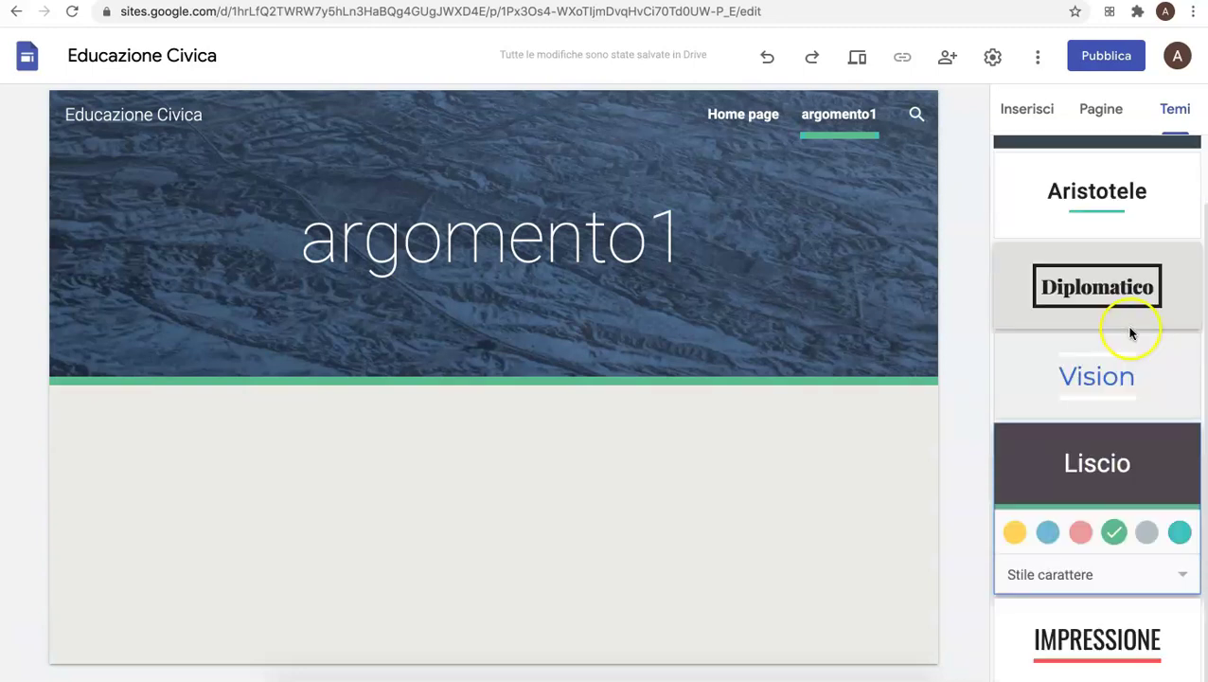
pyautogui.scroll(1, 1106, 530)
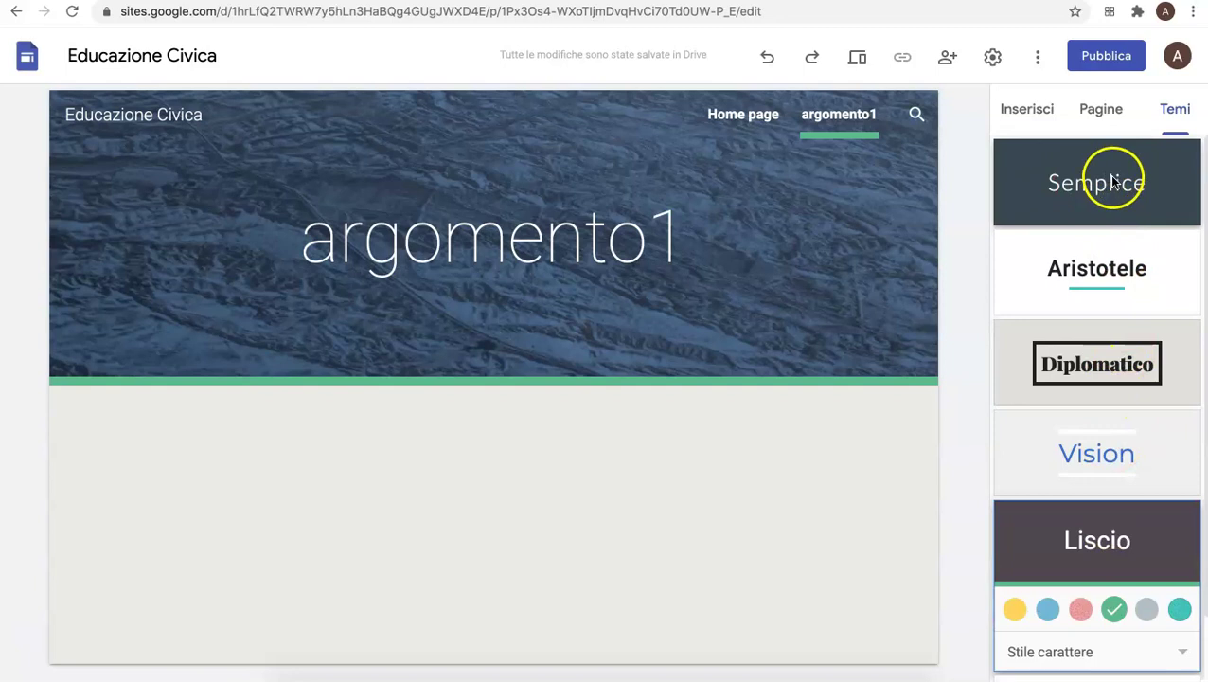
pyautogui.moveTo(823, 140)
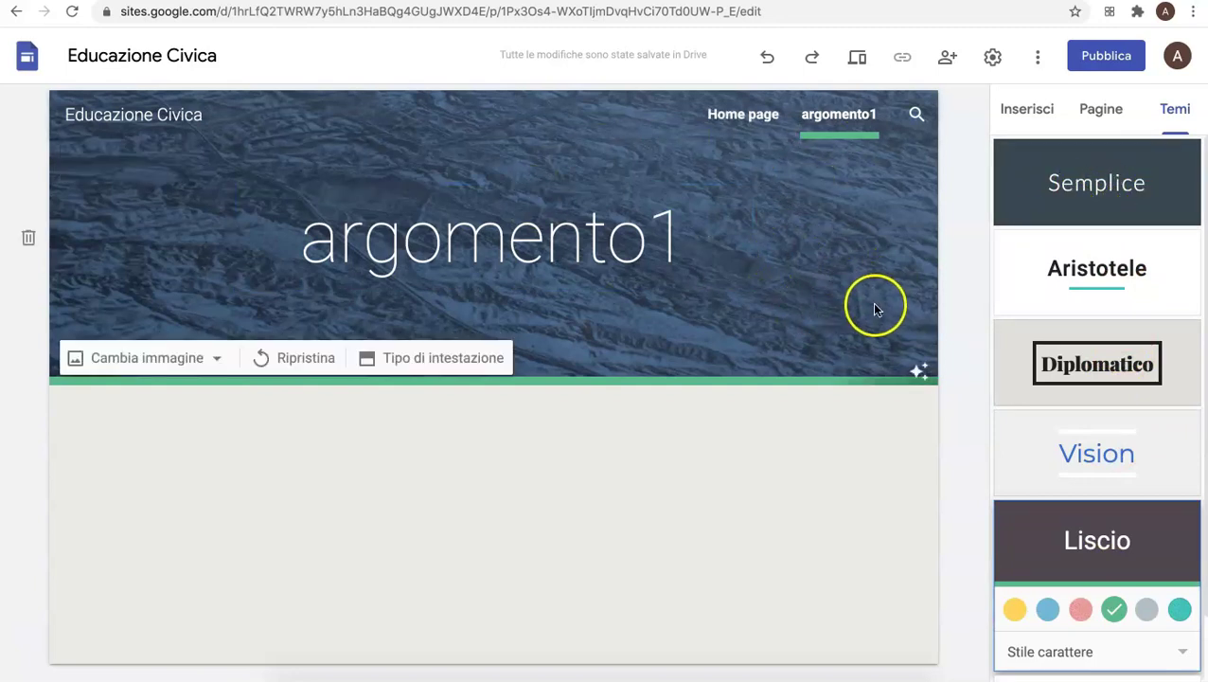
pyautogui.click(1014, 111)
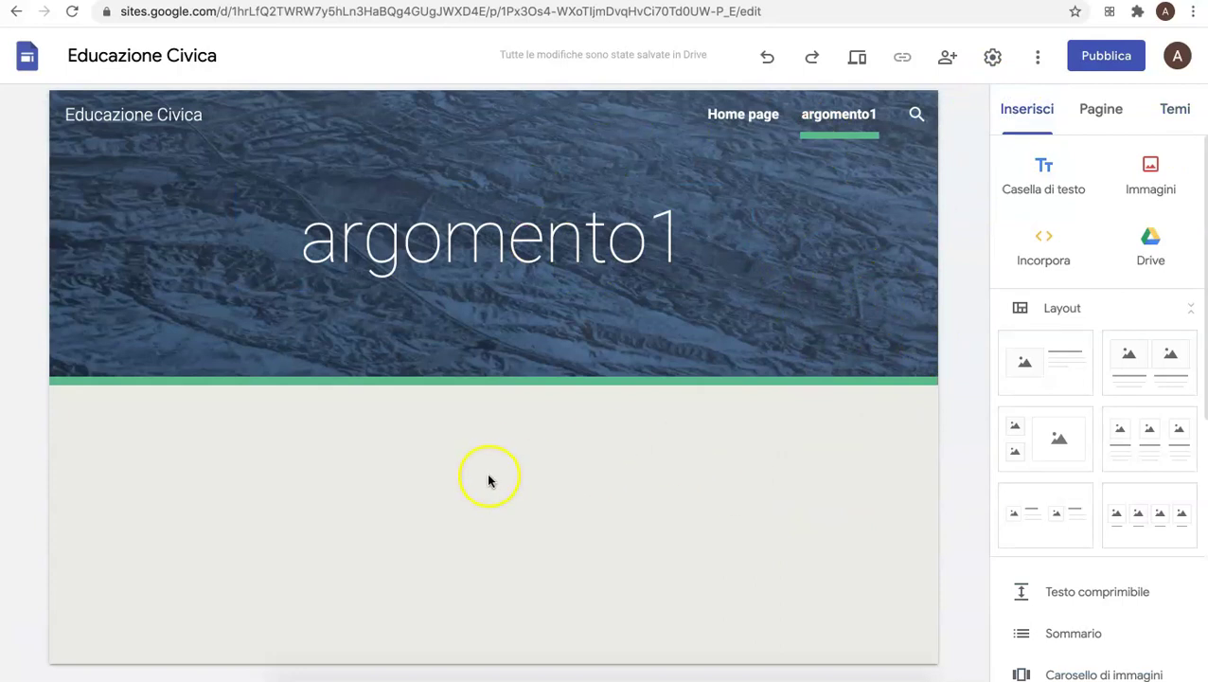
pyautogui.moveTo(561, 134)
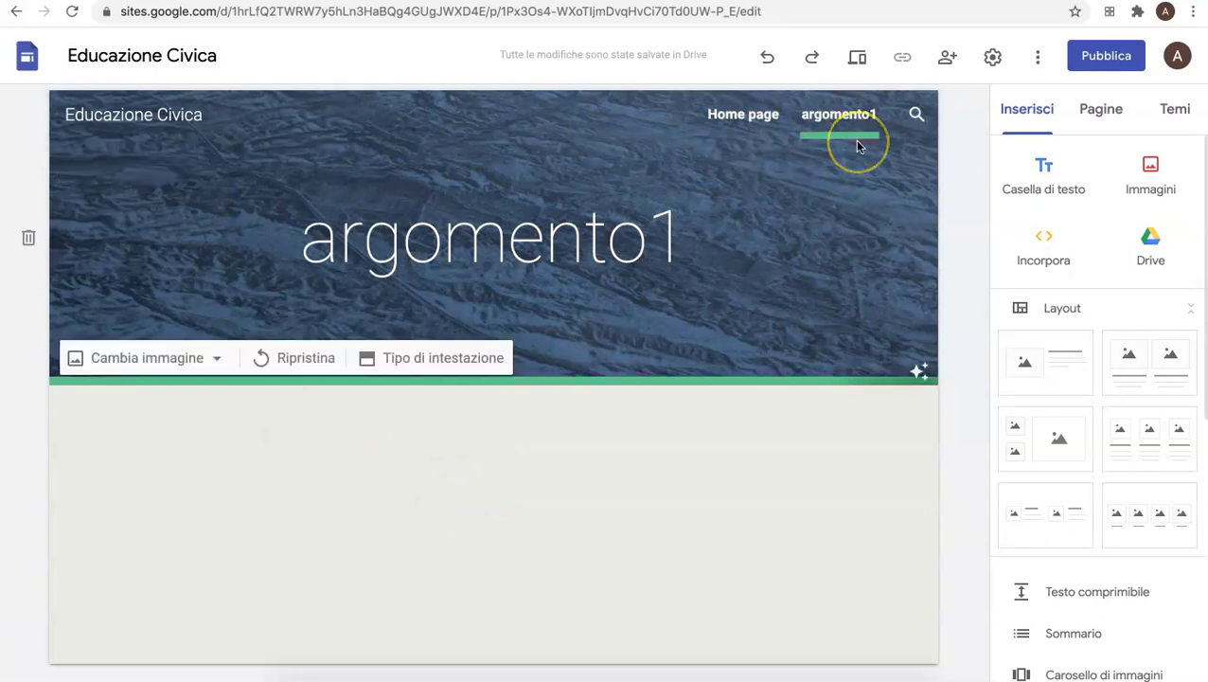
pyautogui.click(1103, 110)
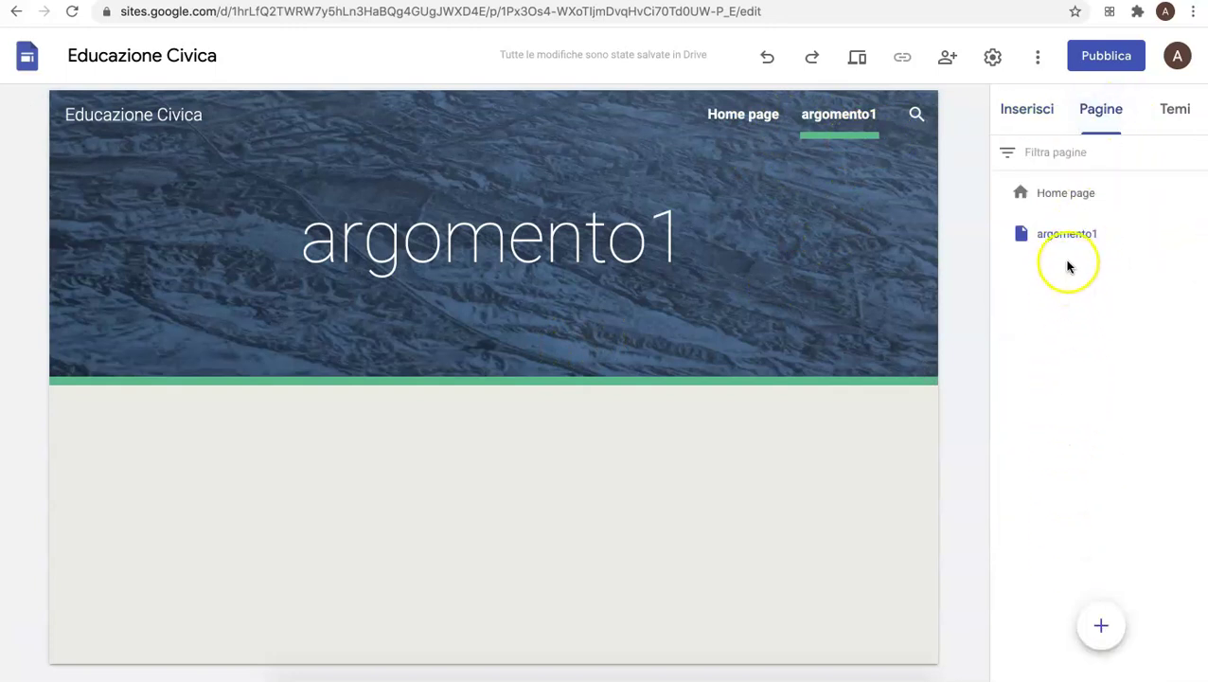
# Step: Add a text box to the argomento1 page in the Intestazione style, reading "scrivo la motivazione......"
pyautogui.click(1022, 111)
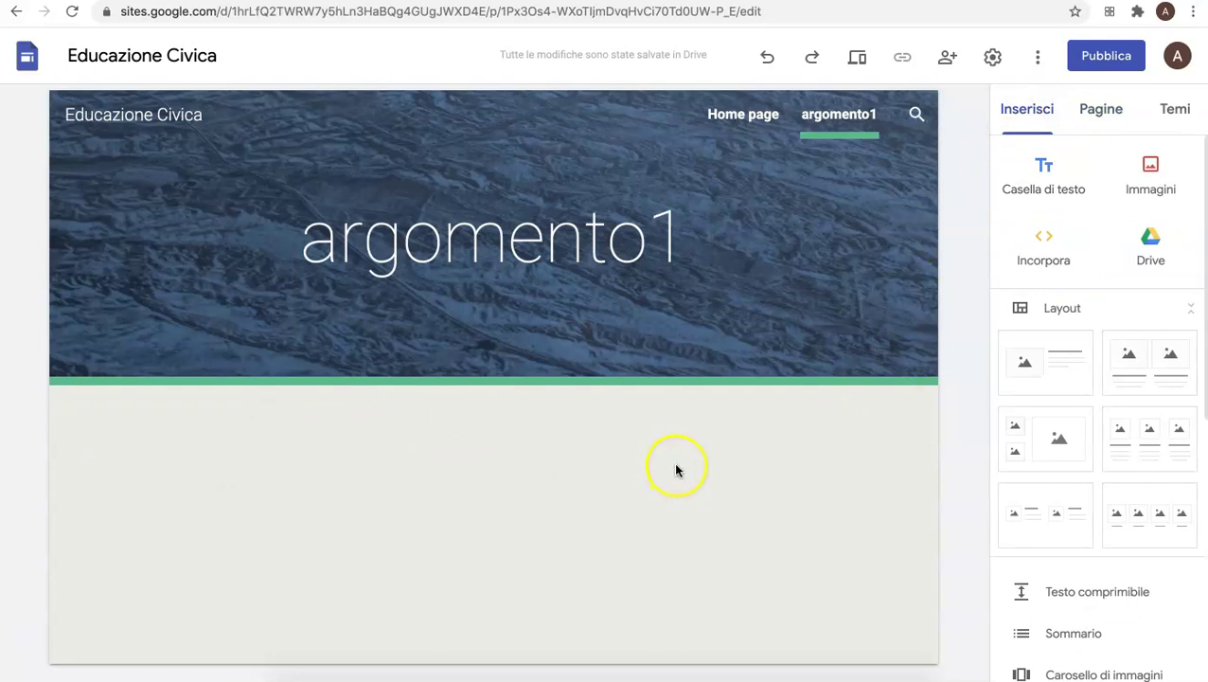
pyautogui.click(1046, 168)
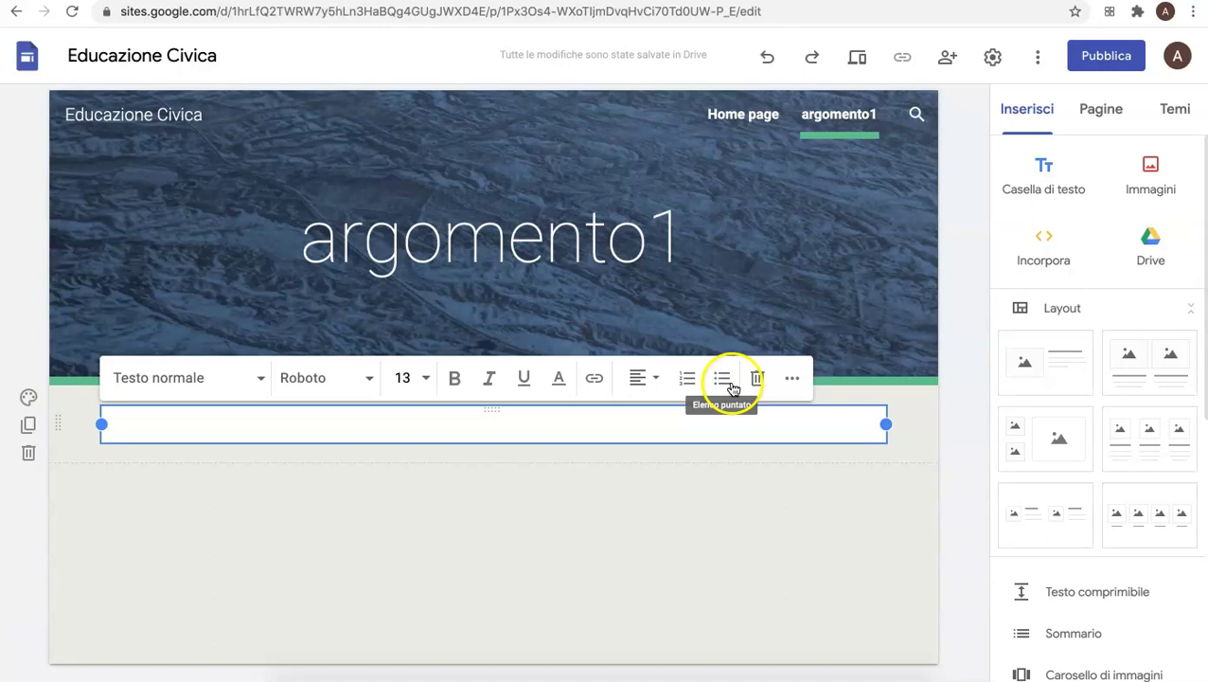
pyautogui.click(795, 382)
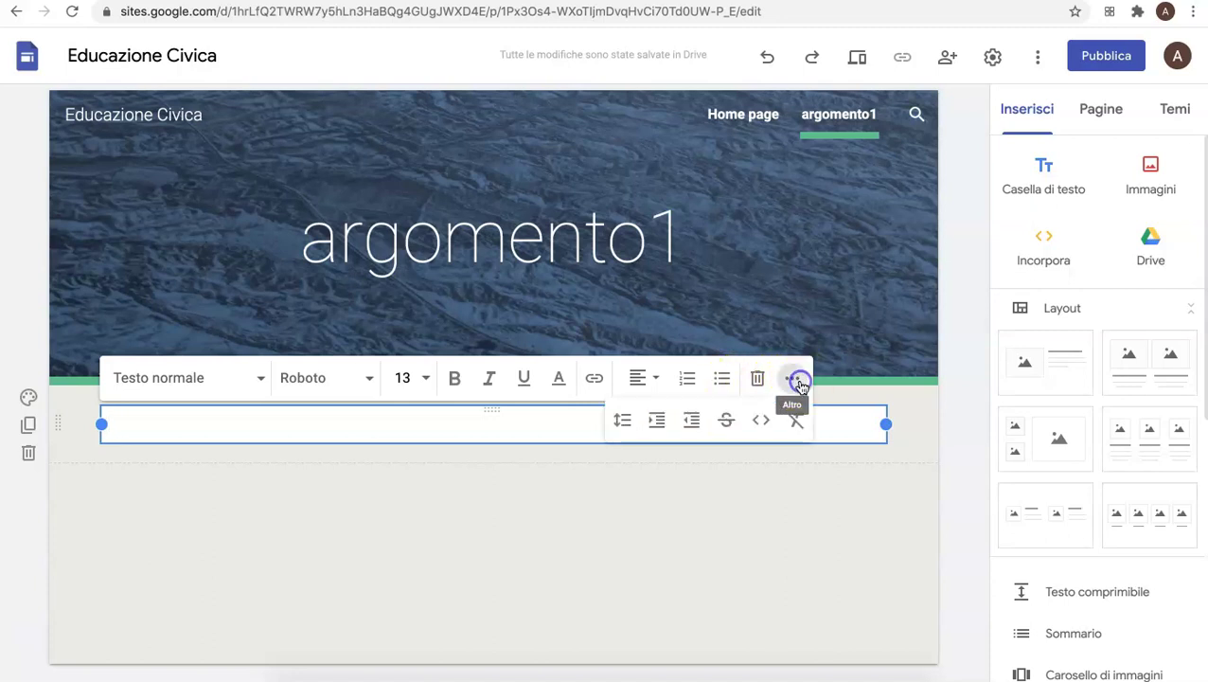
pyautogui.click(795, 382)
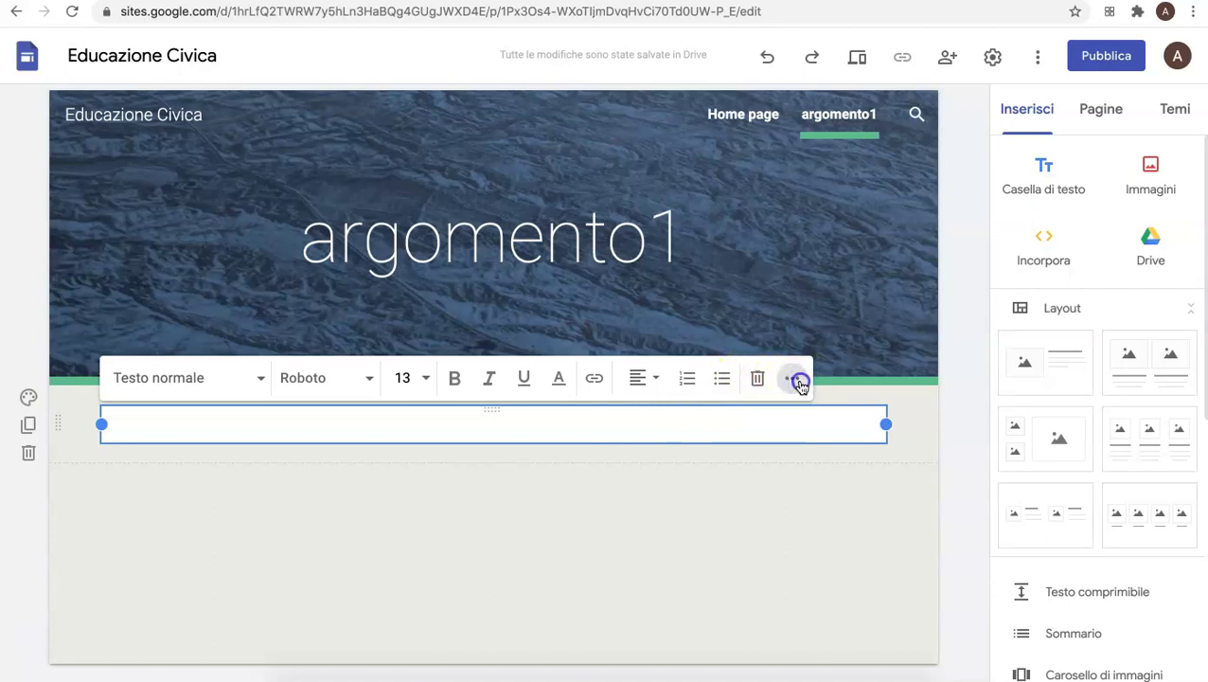
pyautogui.click(262, 382)
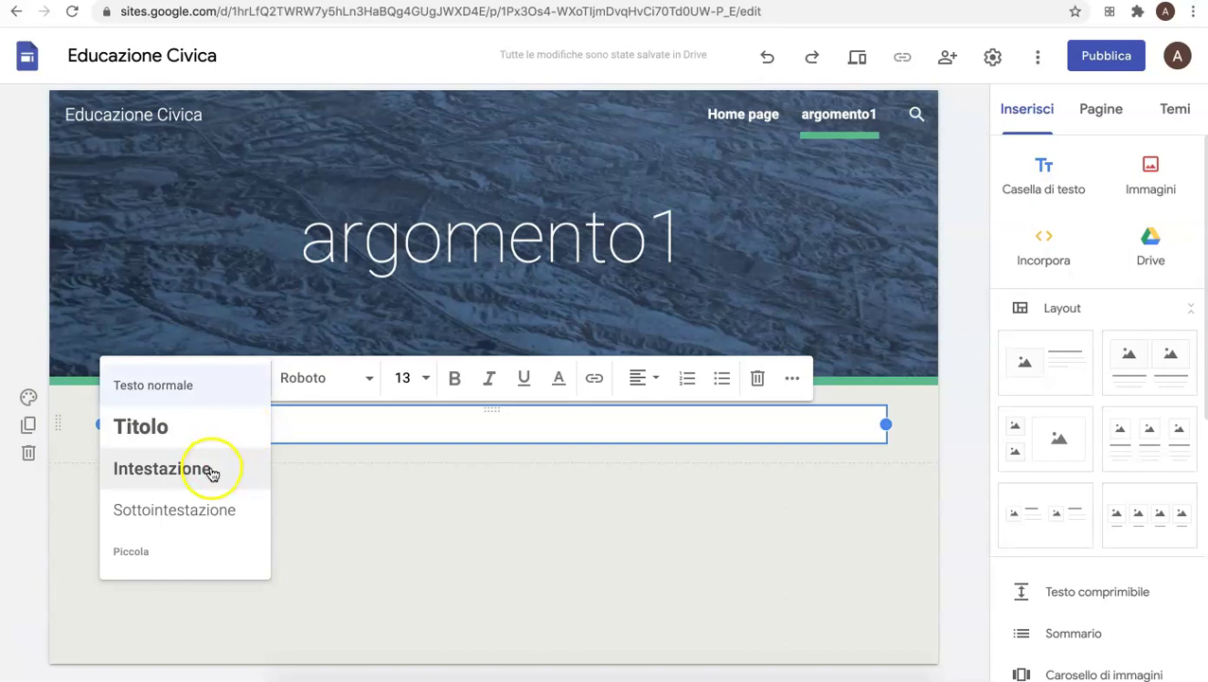
pyautogui.click(161, 470)
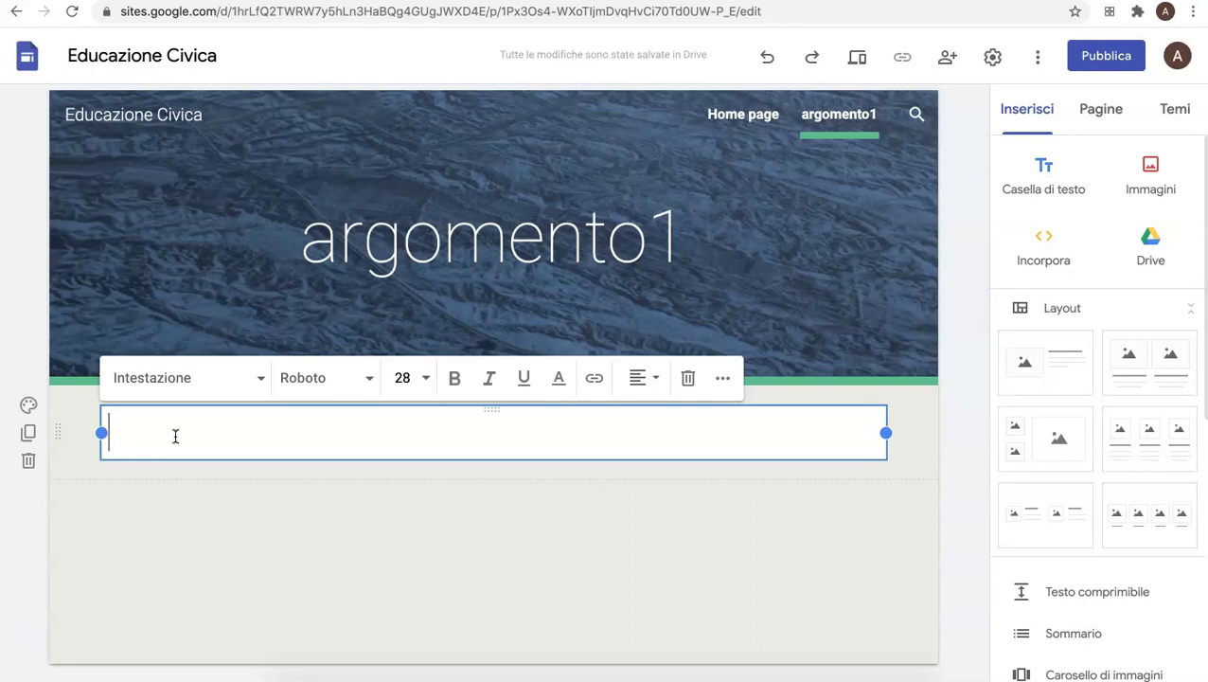
pyautogui.write('scrivo la motivazione......')
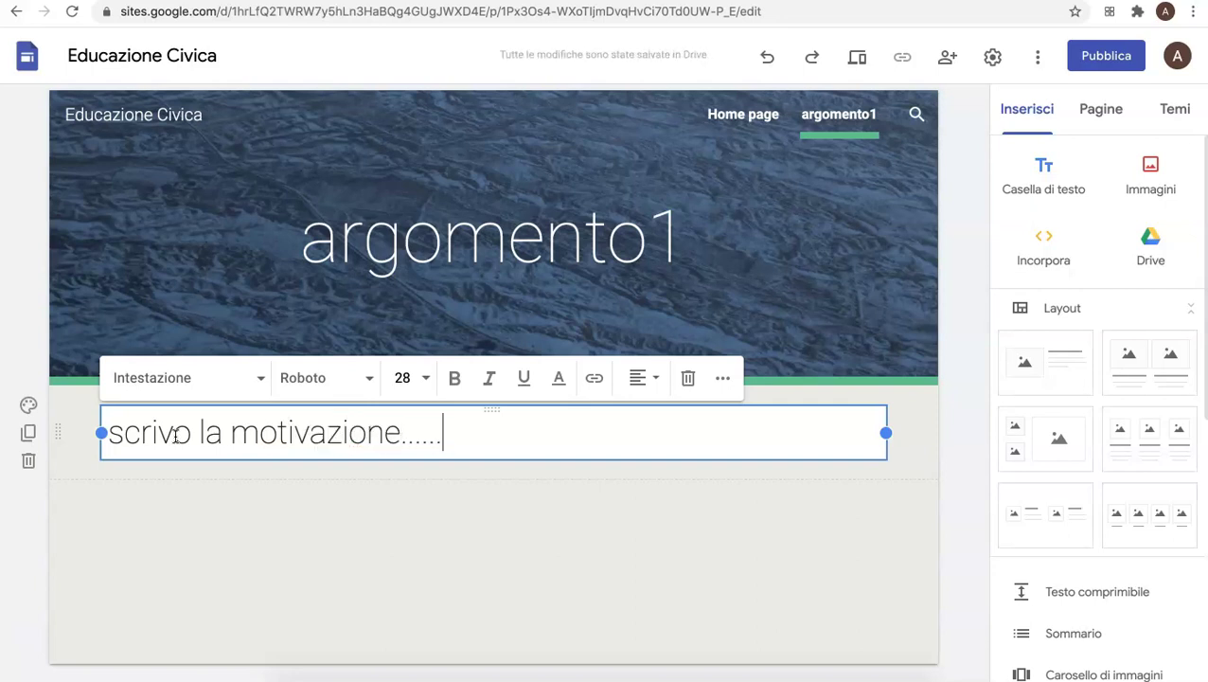
# Step: Compare the style, font and text colour options of the argomento1 title and the text box below it
pyautogui.click(169, 426)
pyautogui.click(257, 432)
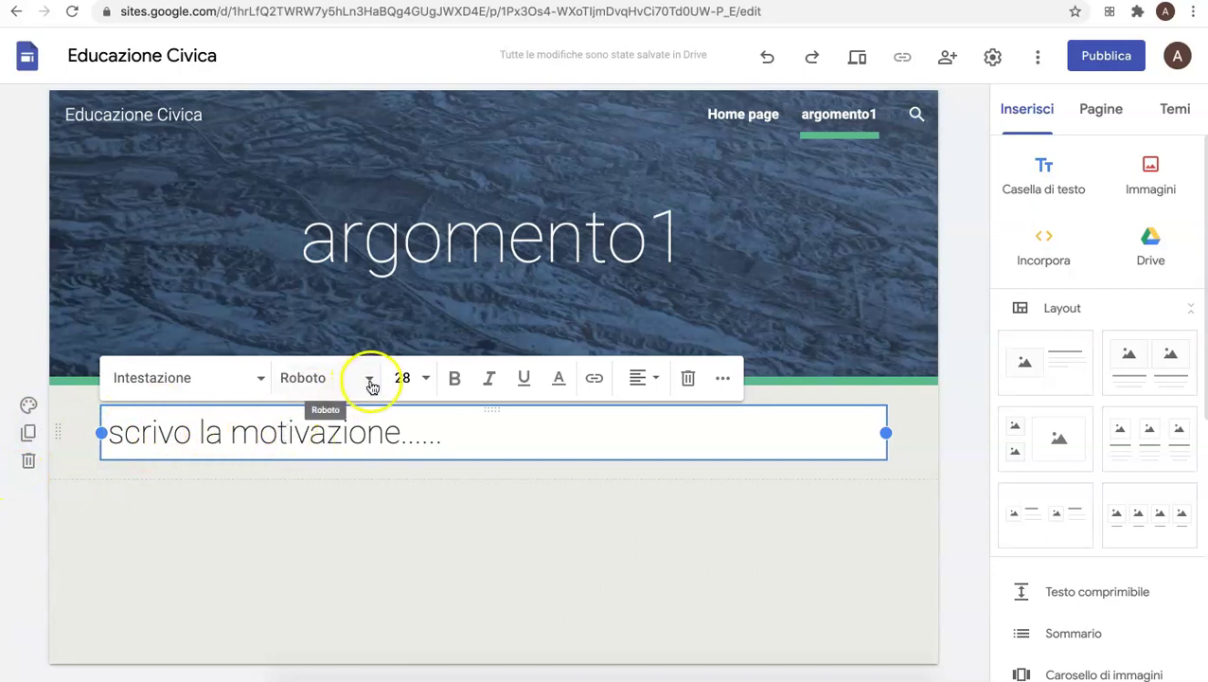
pyautogui.click(397, 250)
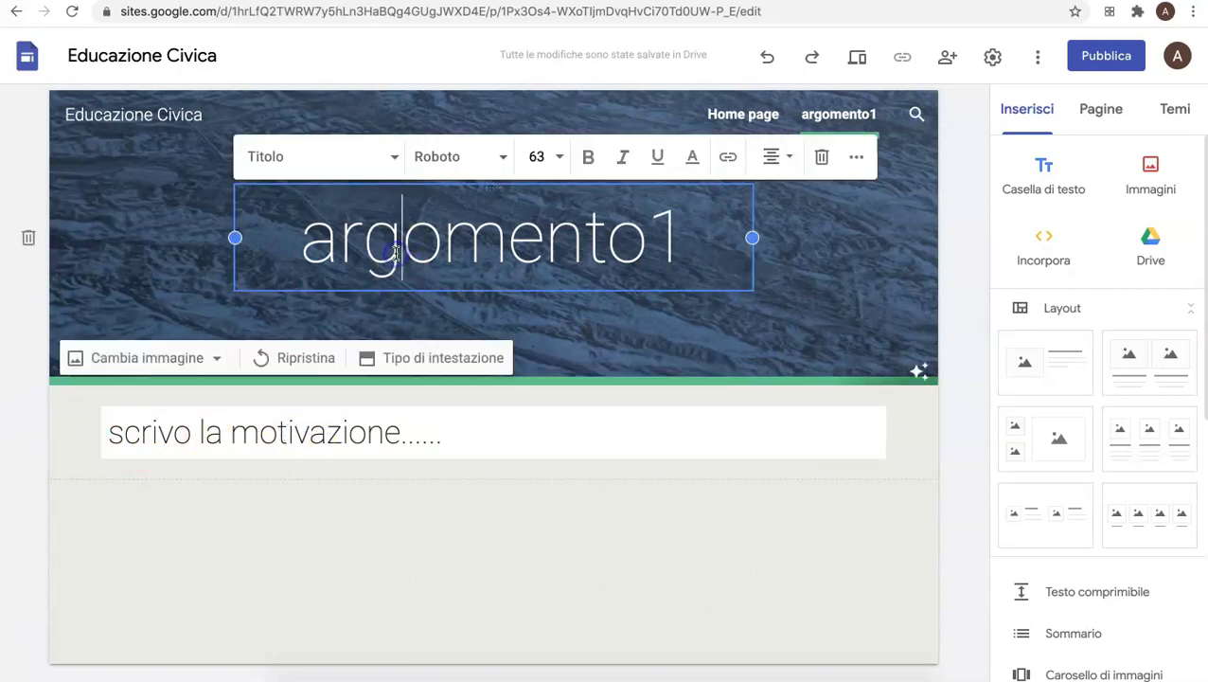
pyautogui.click(342, 440)
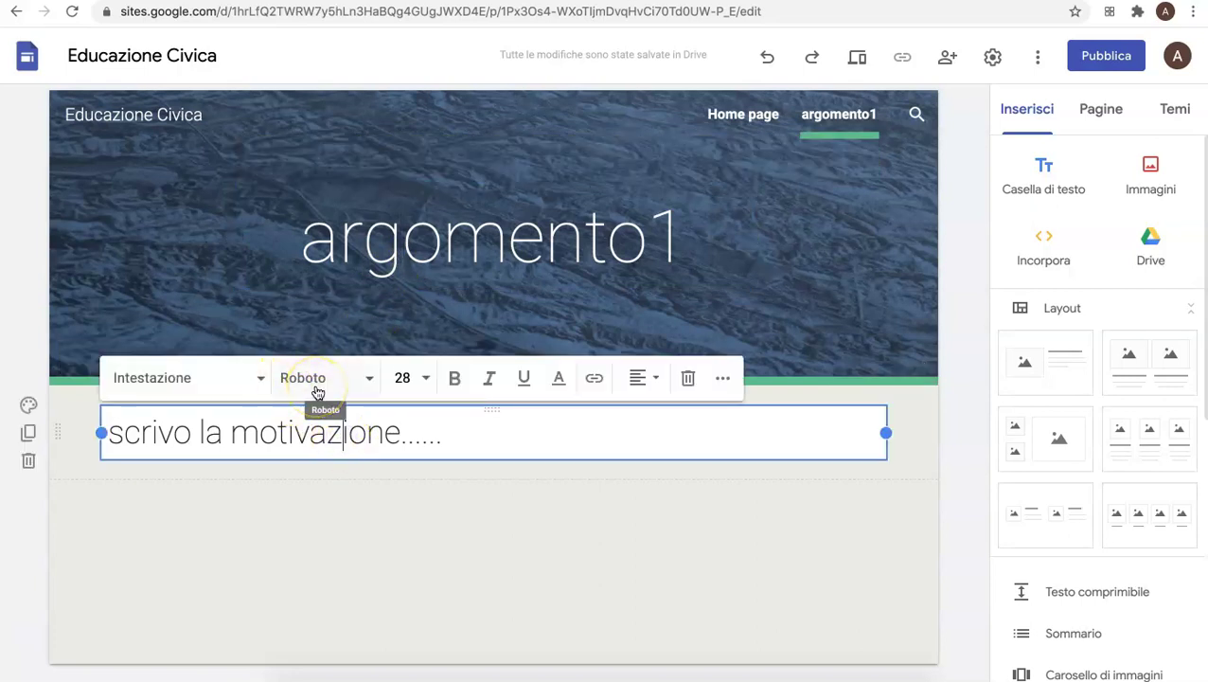
pyautogui.click(404, 259)
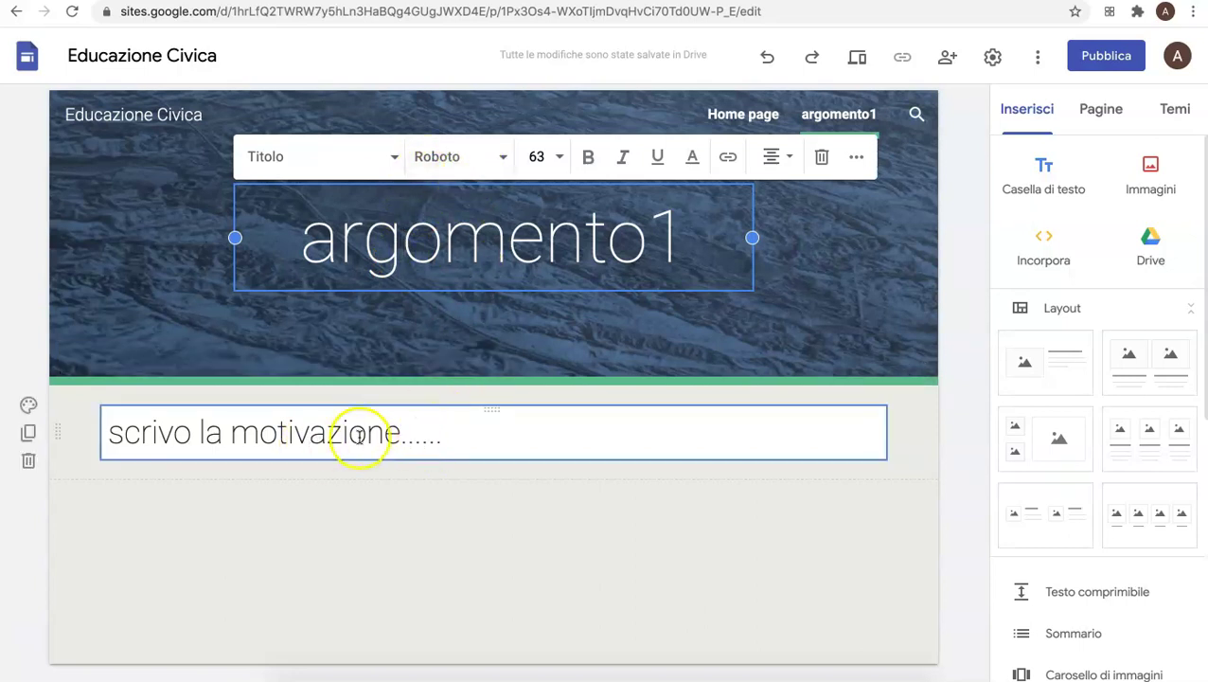
pyautogui.click(400, 433)
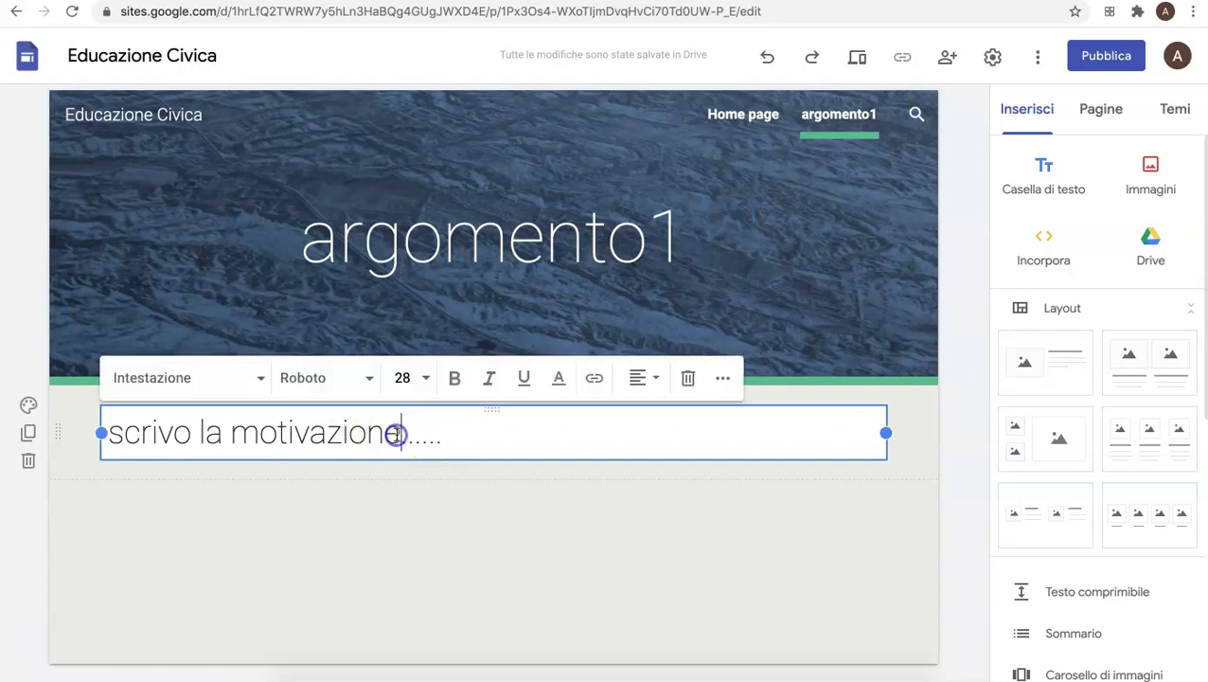
pyautogui.click(371, 379)
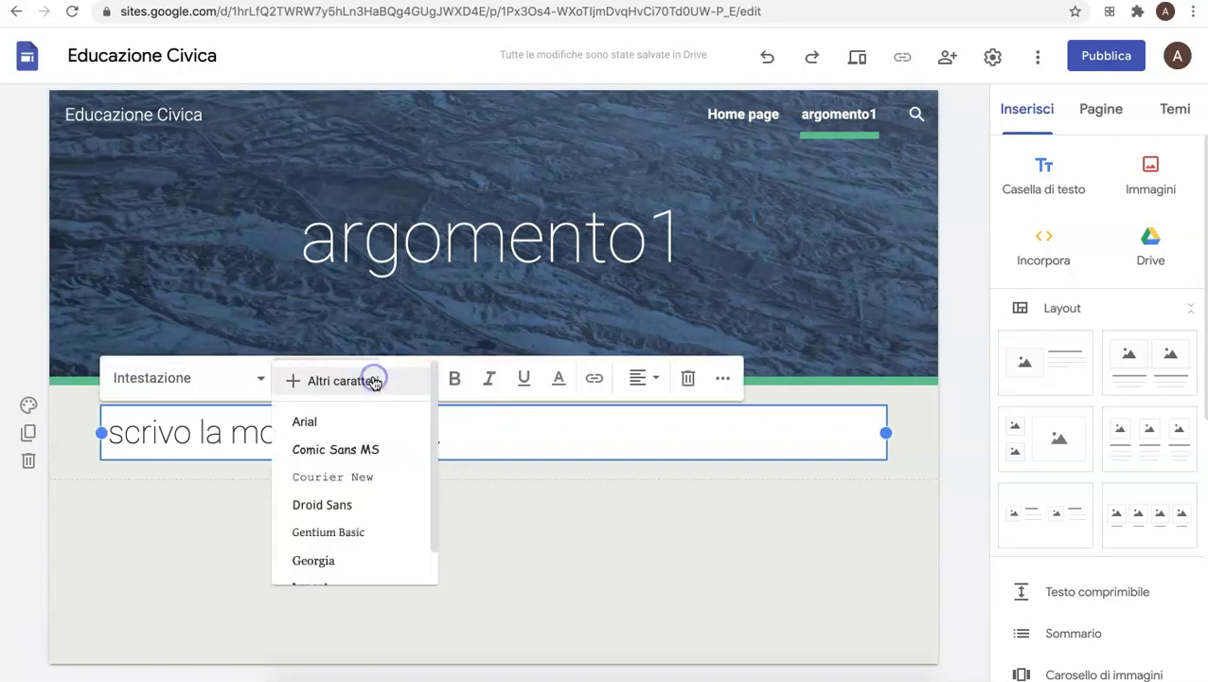
pyautogui.click(502, 434)
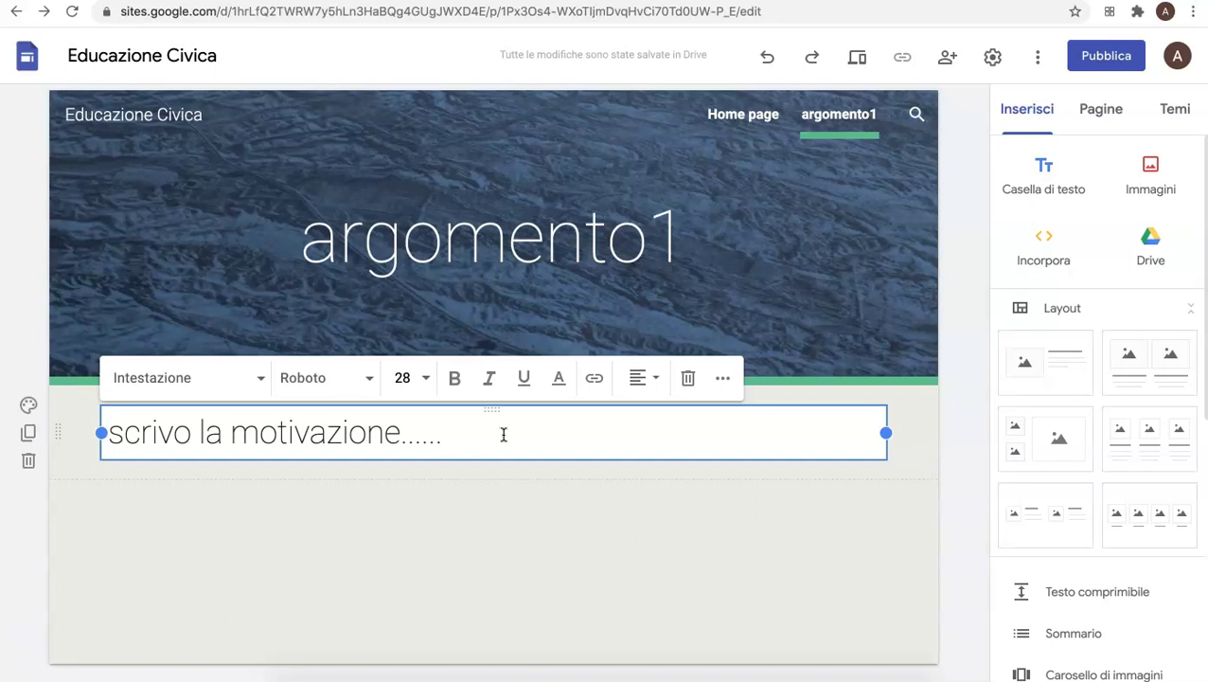
pyautogui.click(445, 261)
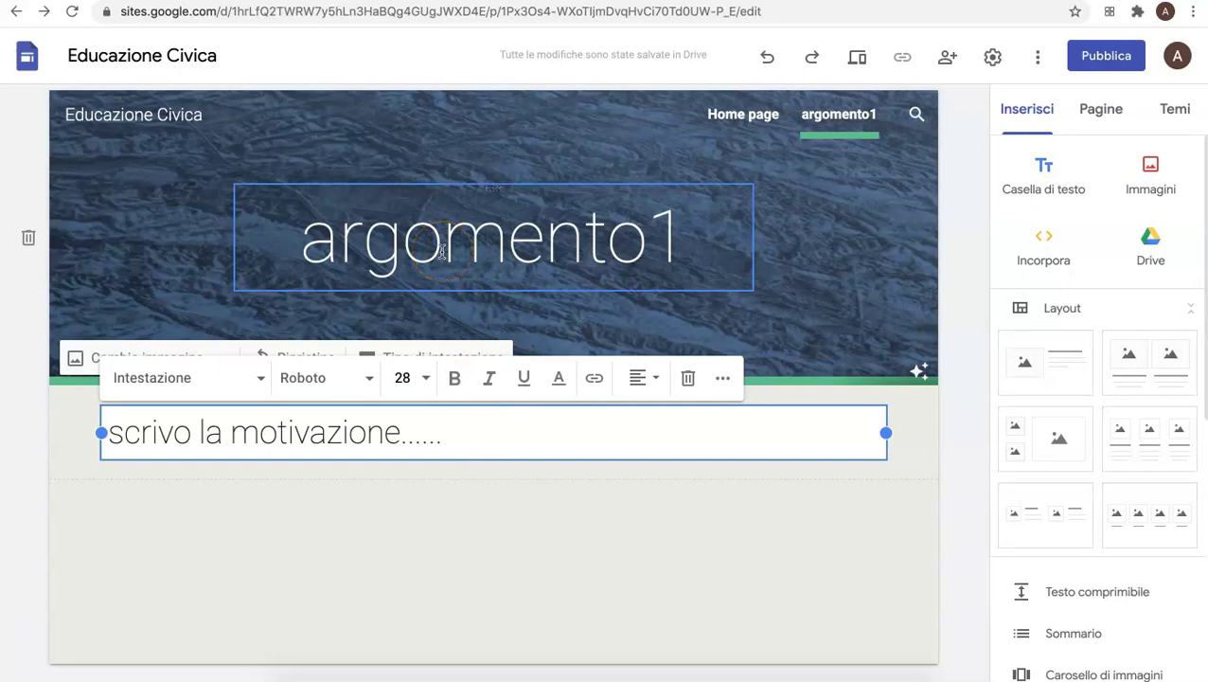
pyautogui.click(448, 413)
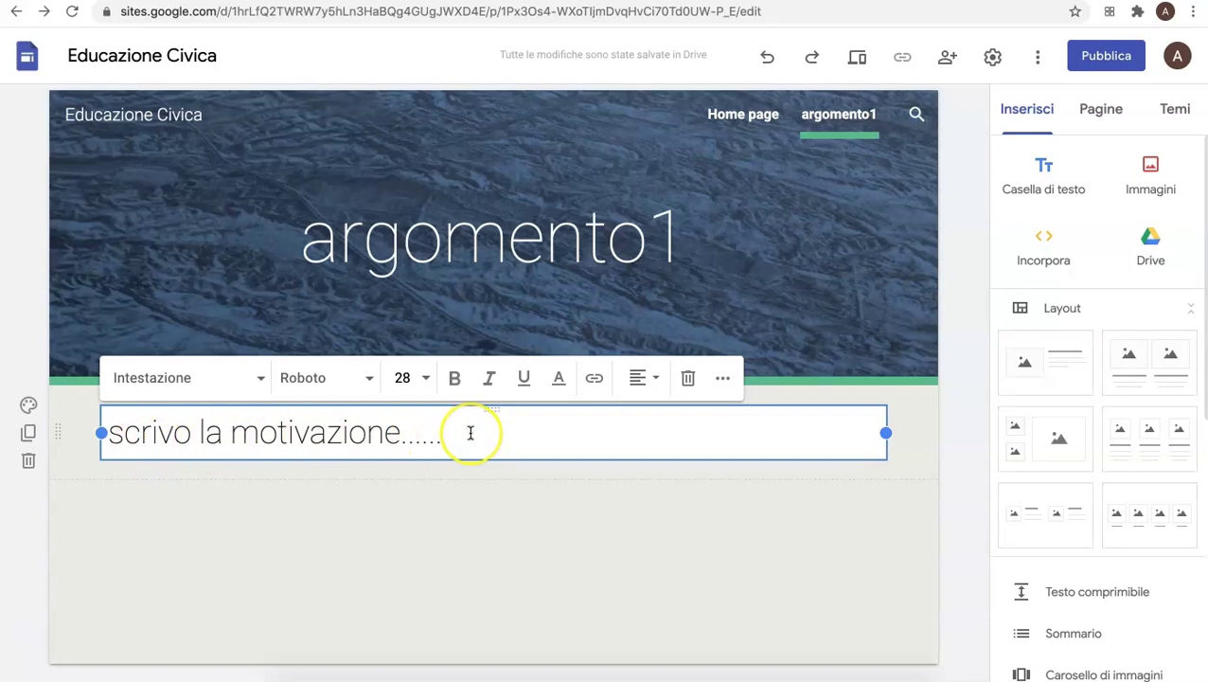
pyautogui.click(559, 378)
pyautogui.click(457, 428)
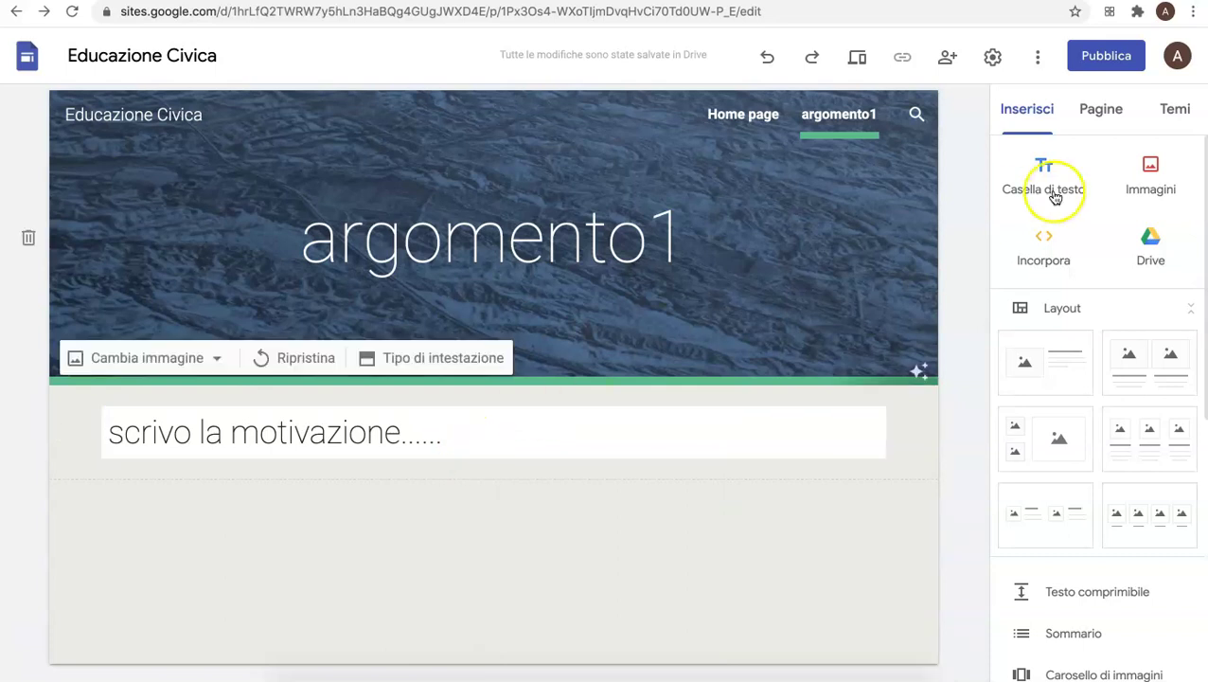
# Step: Insert the image IMG_0460.JPG from Google Drive below the text box and enlarge it on the page
pyautogui.click(1155, 170)
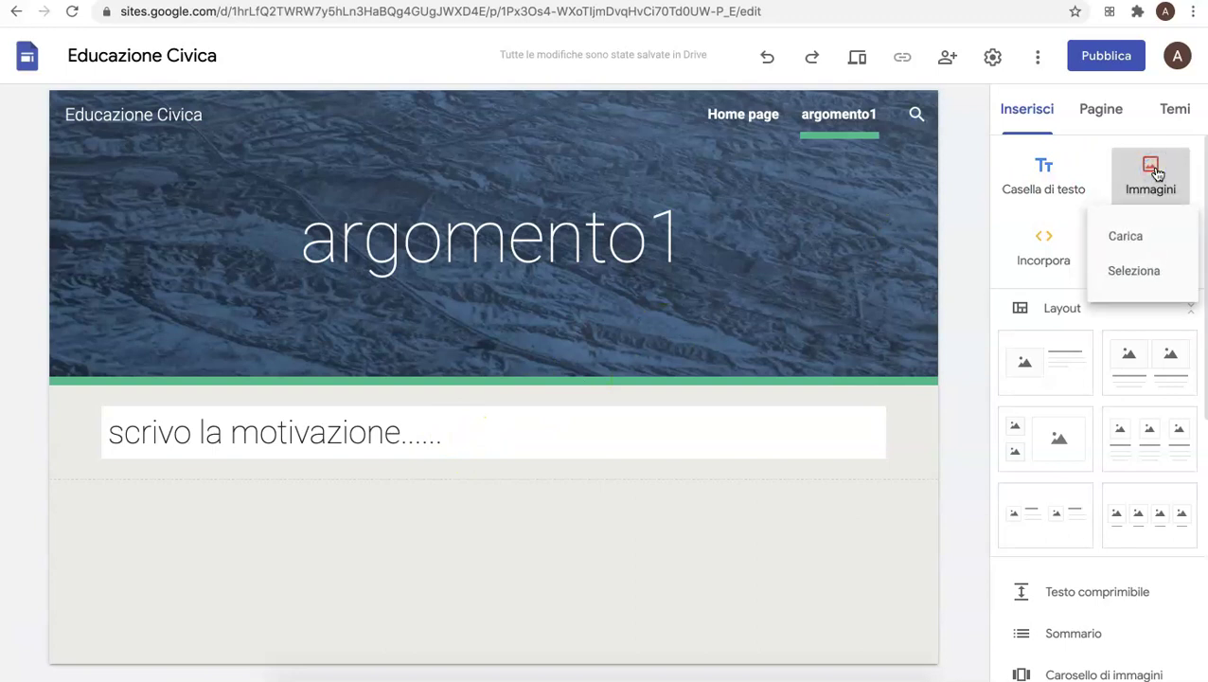
pyautogui.click(1134, 244)
pyautogui.click(1144, 271)
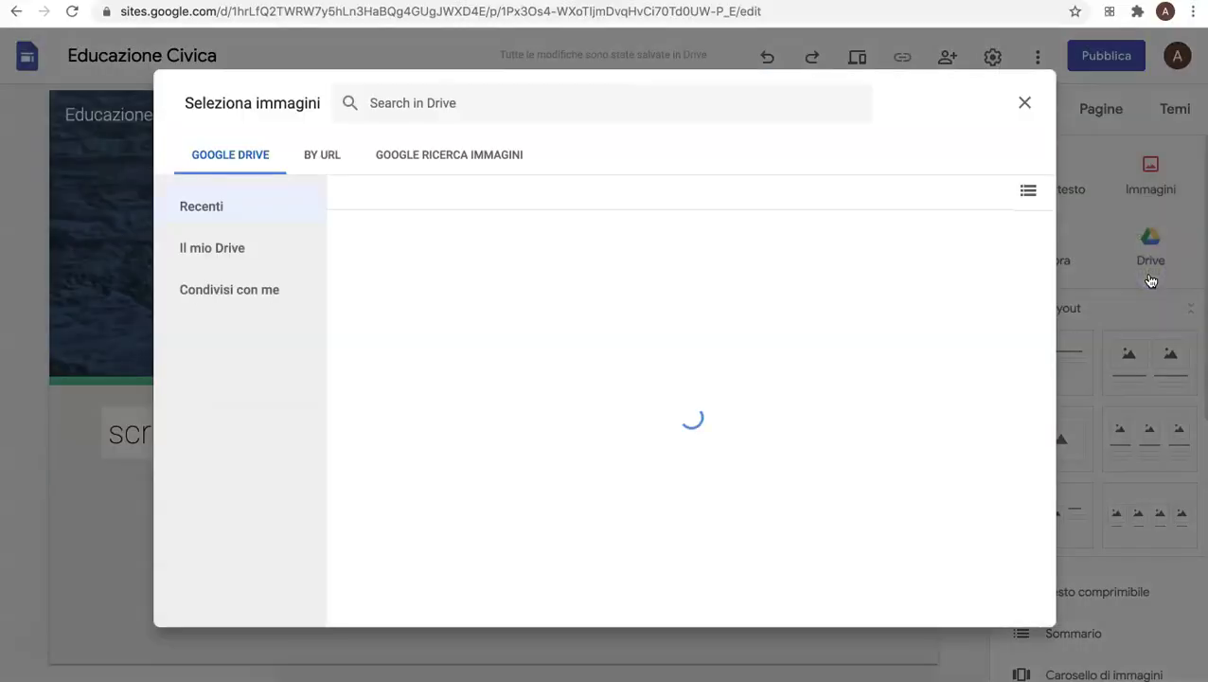
pyautogui.click(483, 269)
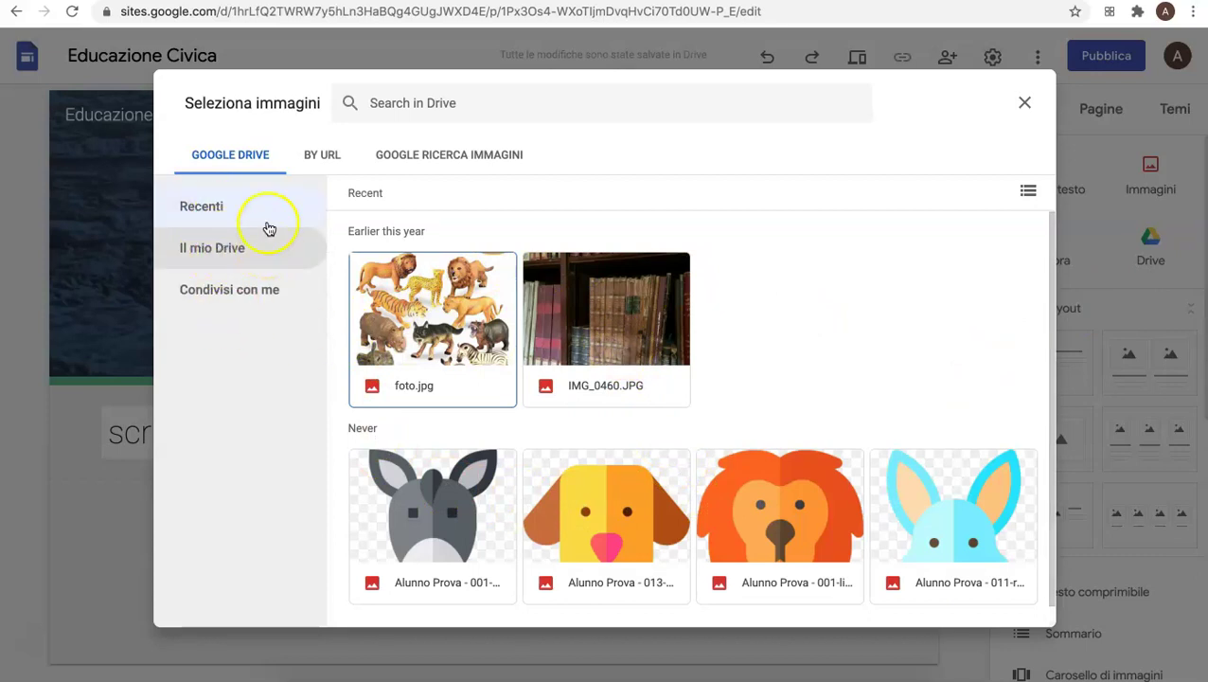
pyautogui.click(334, 162)
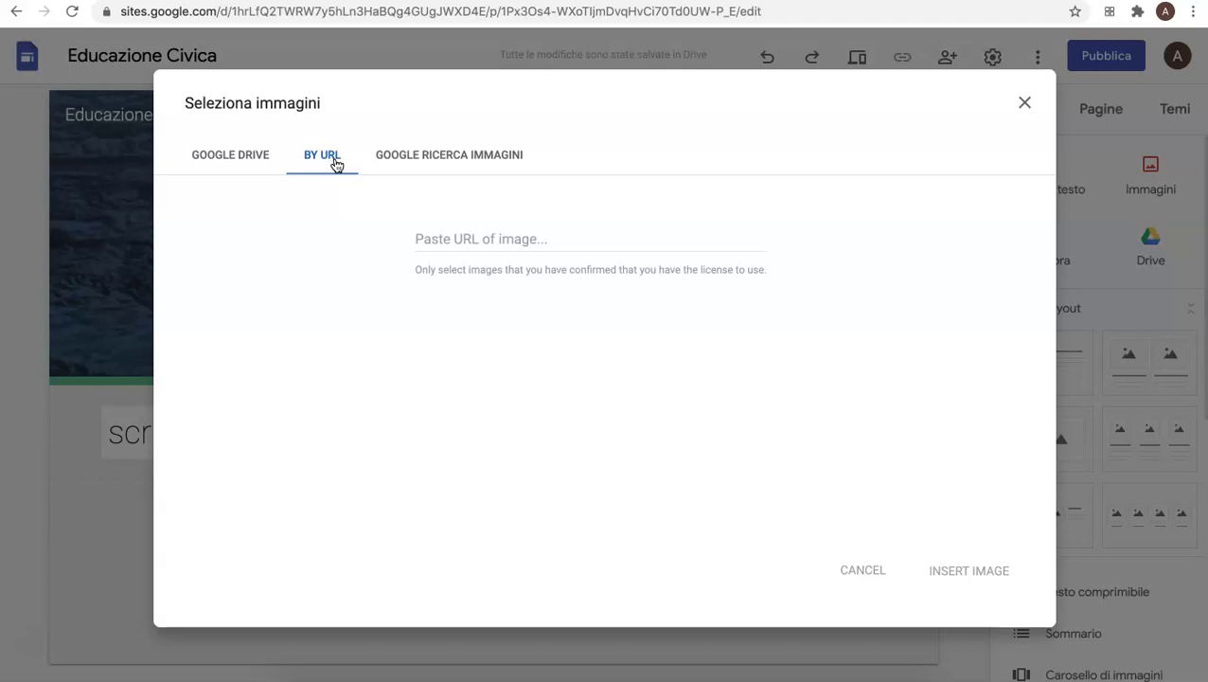
pyautogui.click(439, 163)
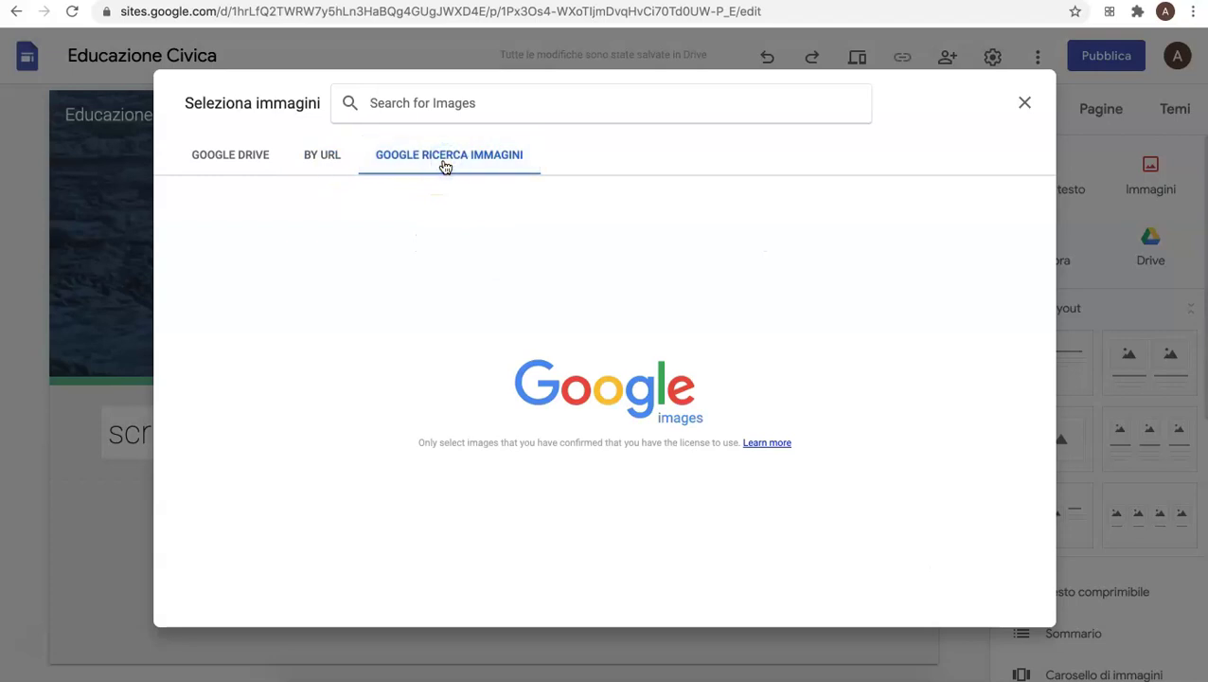
pyautogui.click(463, 160)
pyautogui.click(251, 159)
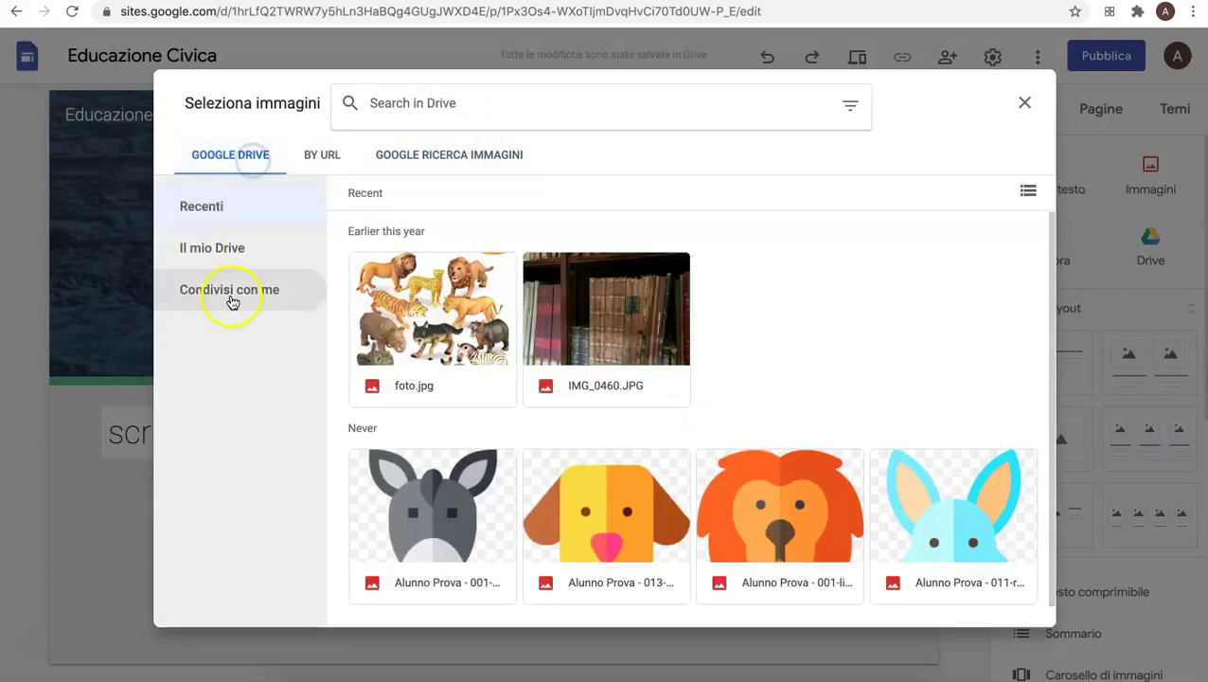
pyautogui.click(636, 305)
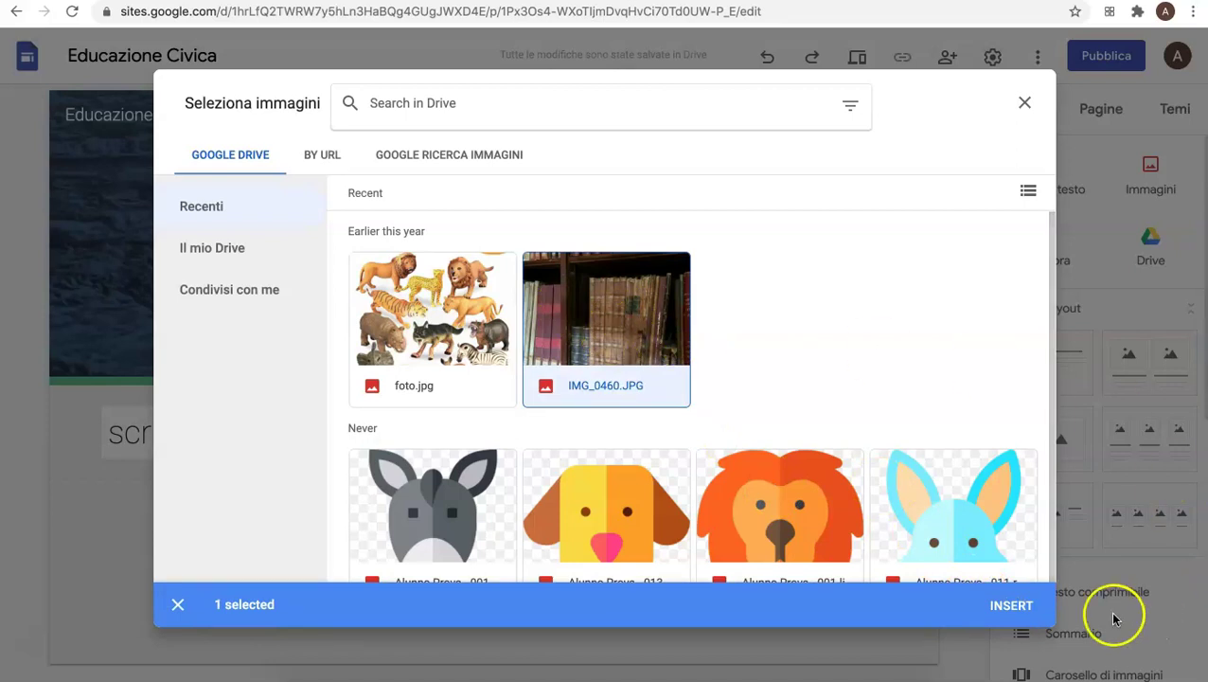
pyautogui.click(1011, 607)
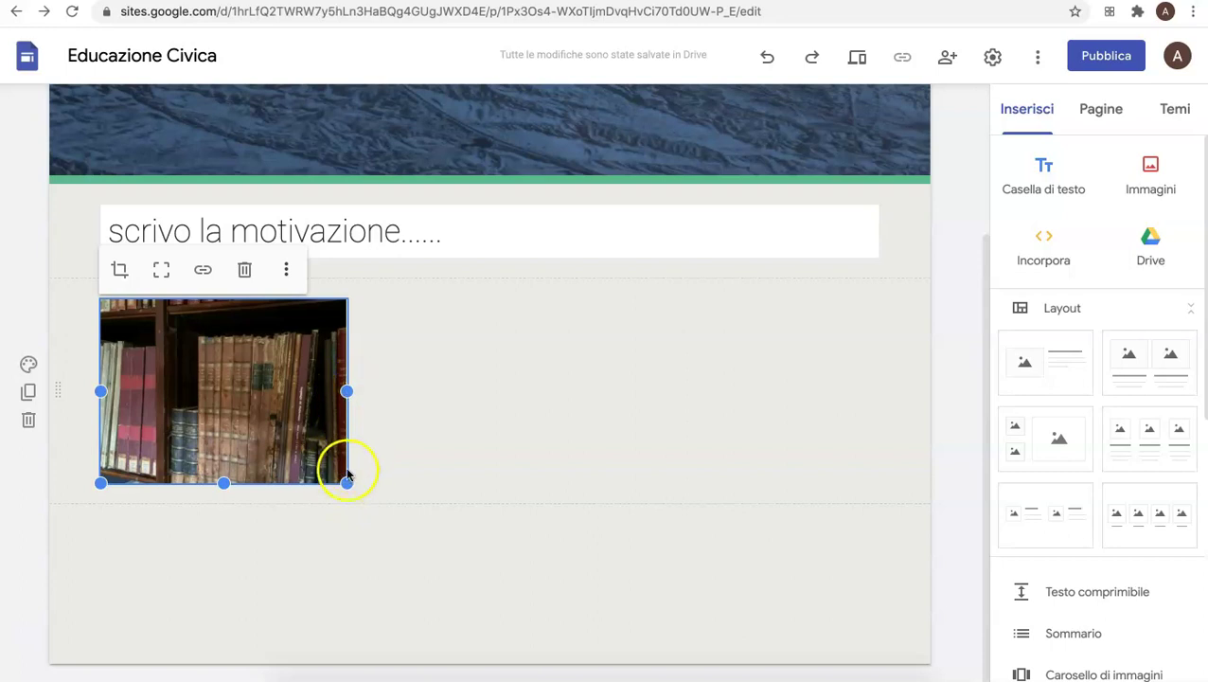
pyautogui.moveTo(345, 484); pyautogui.dragTo(445, 573)
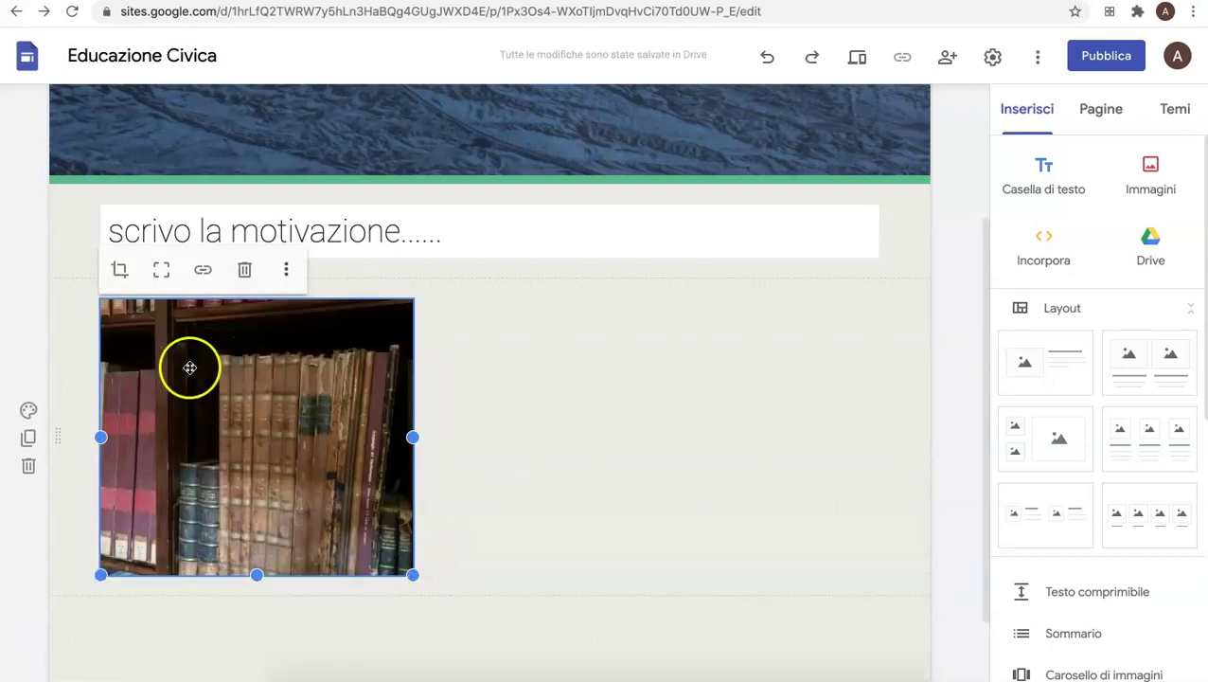
# Step: Crop the bookshelf photo by zooming in slightly on the books
pyautogui.click(119, 270)
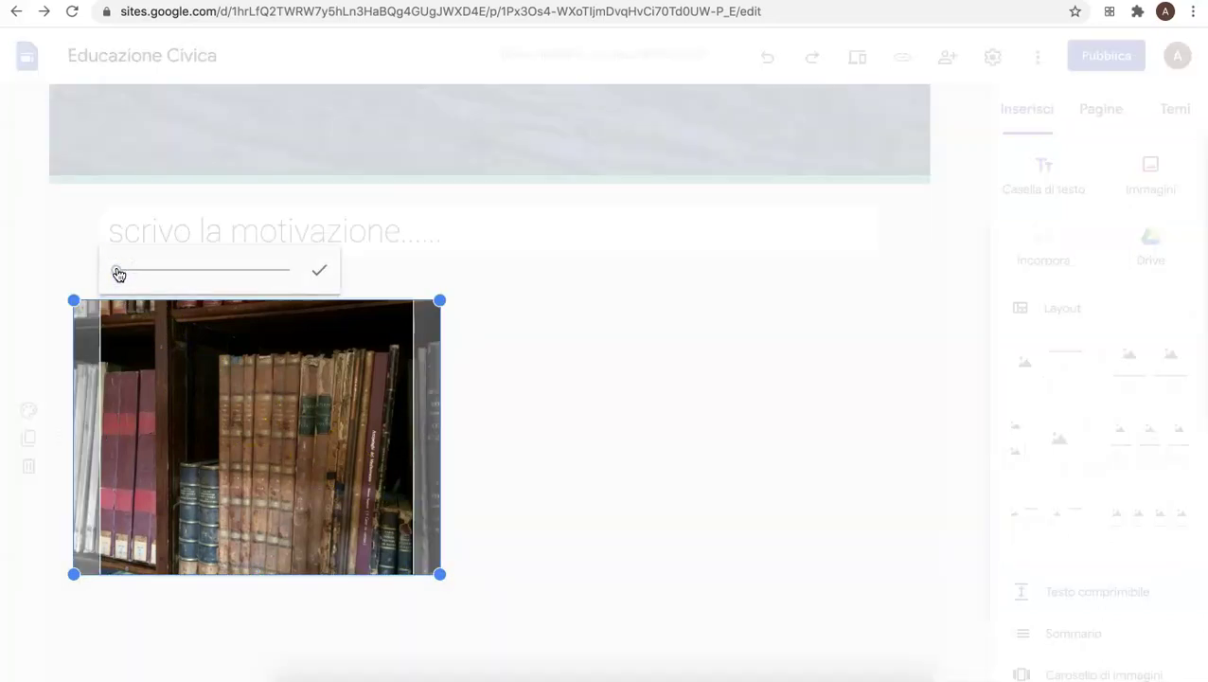
pyautogui.moveTo(116, 270); pyautogui.dragTo(128, 273)
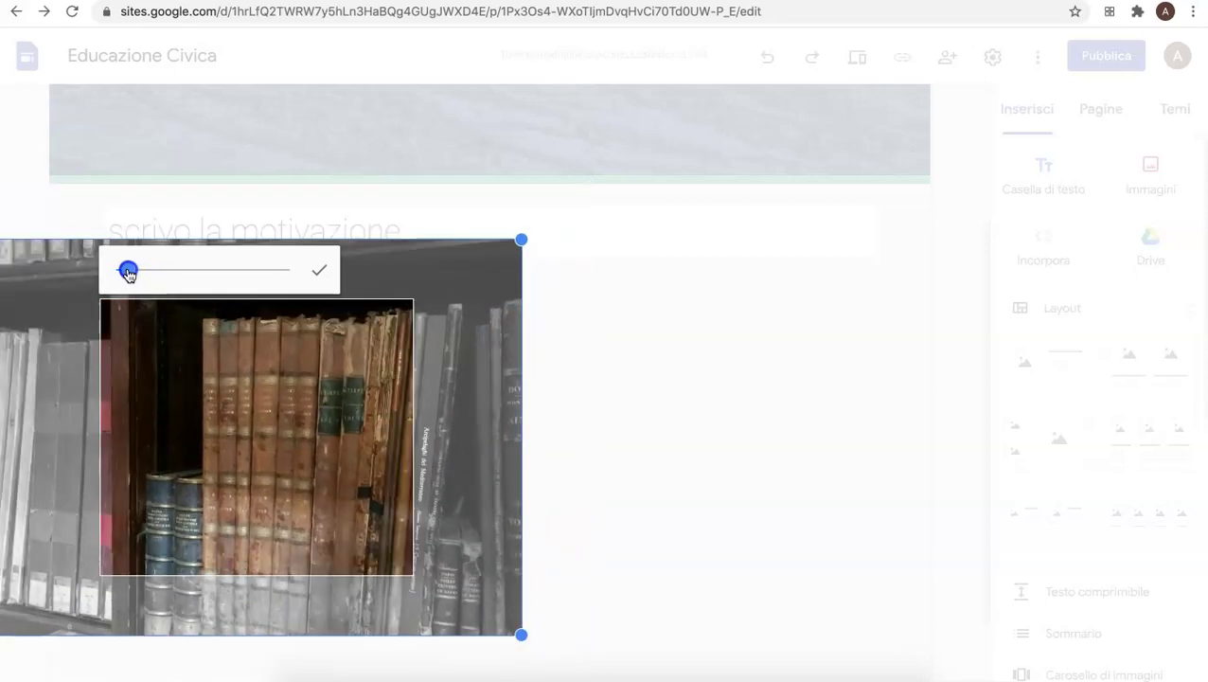
pyautogui.click(651, 370)
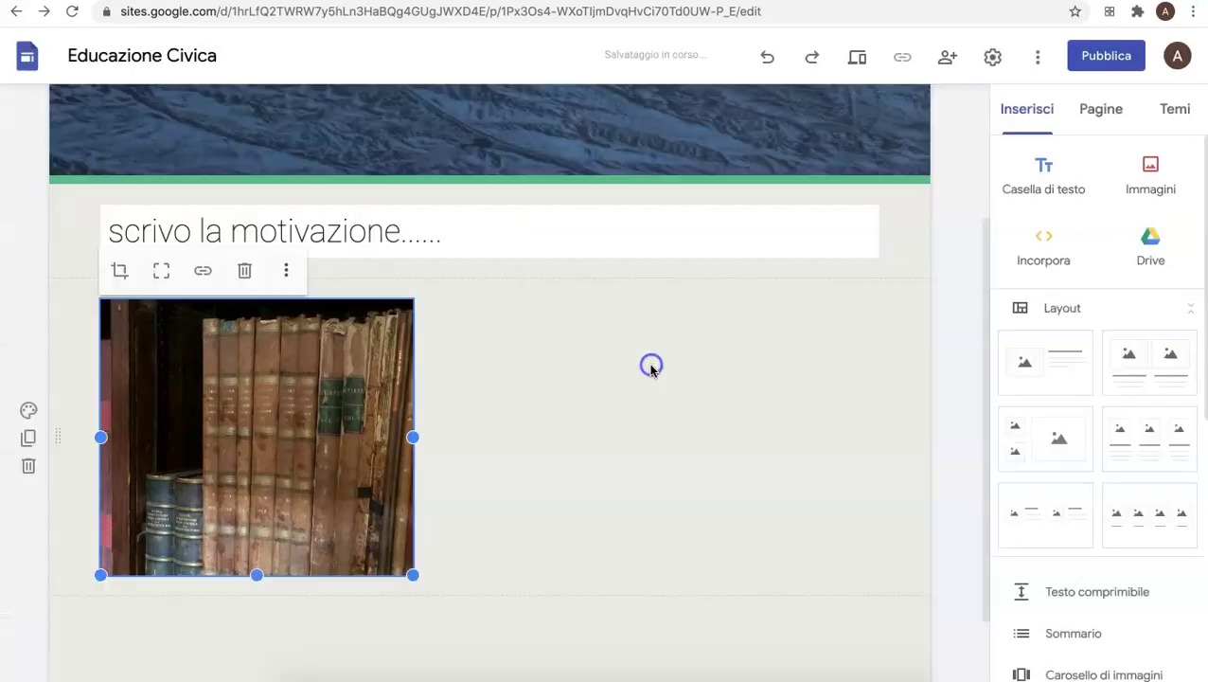
pyautogui.click(332, 369)
pyautogui.click(164, 359)
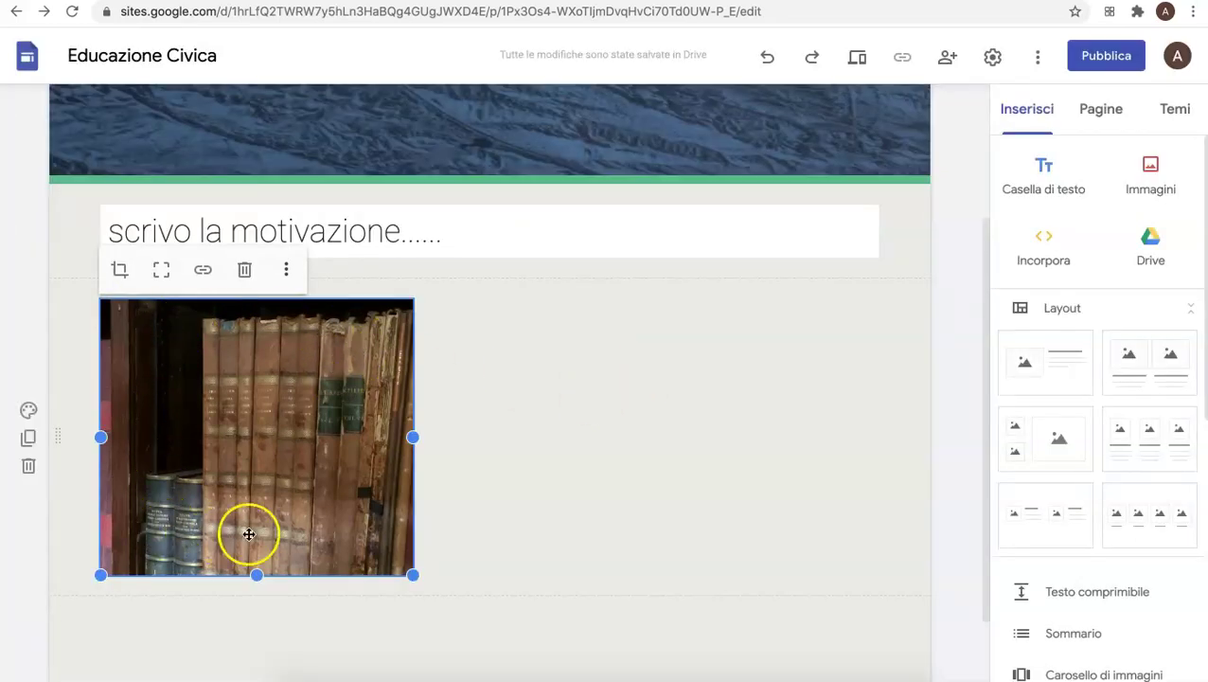
# Step: Uncrop the bookshelf photo and add the caption "biblioteca Sormani" beneath it
pyautogui.click(163, 274)
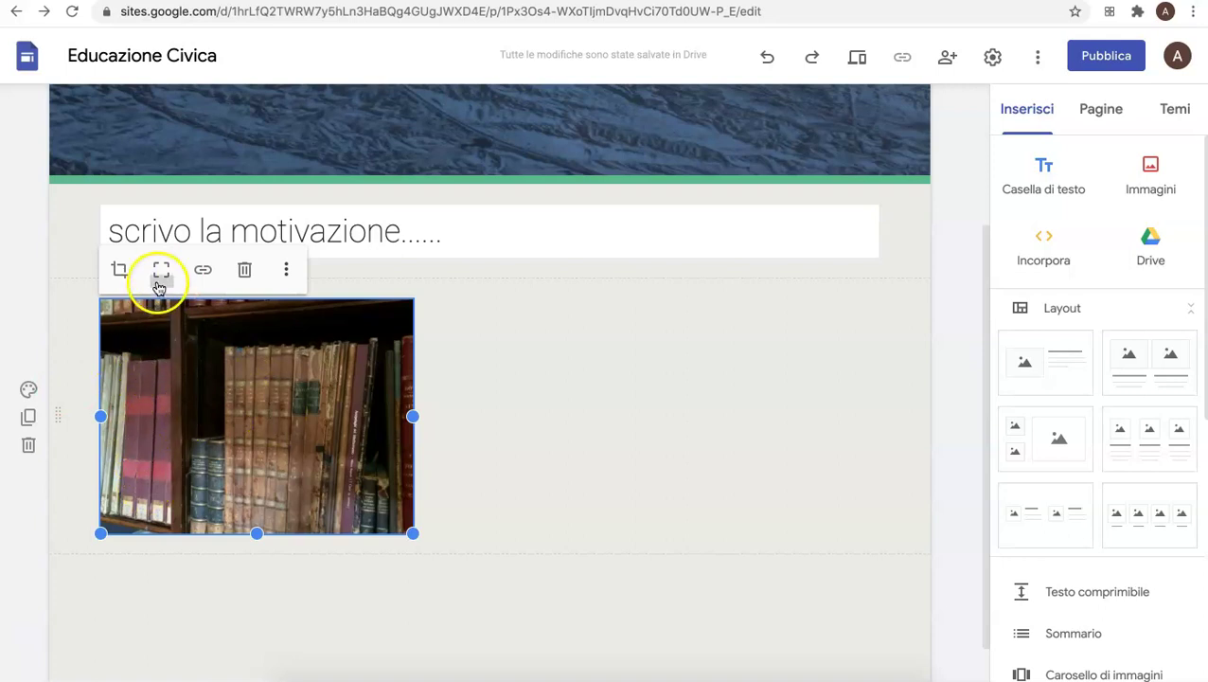
pyautogui.click(293, 271)
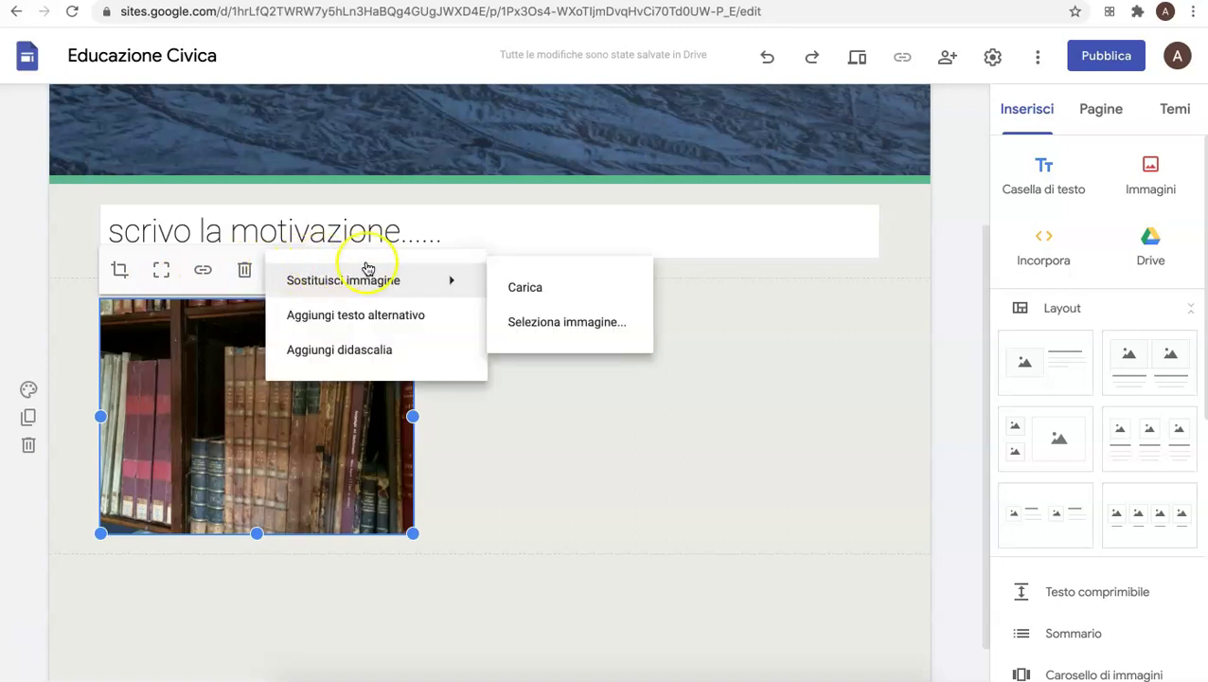
pyautogui.click(316, 280)
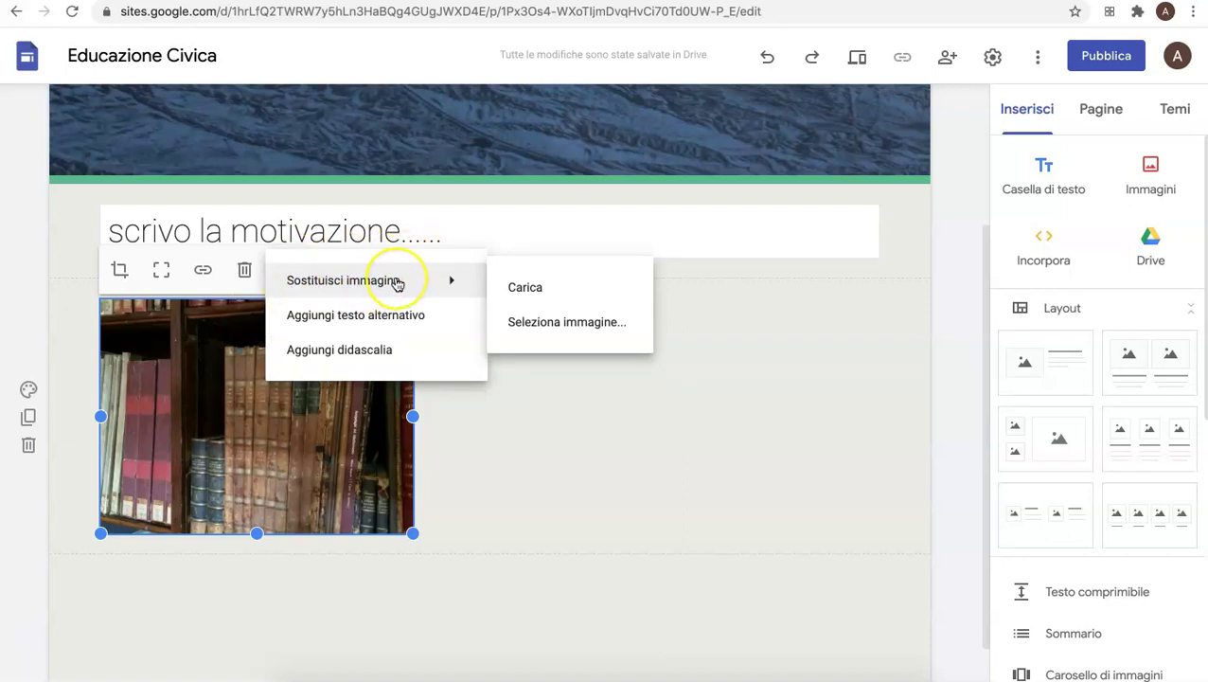
pyautogui.click(406, 282)
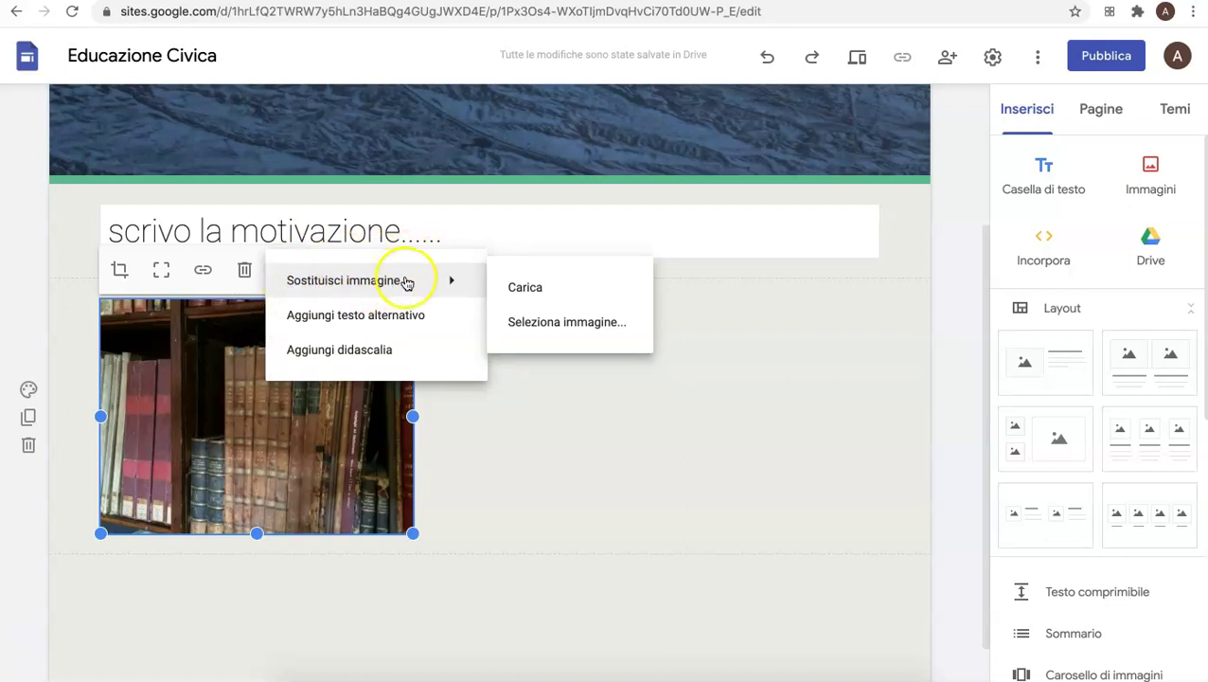
pyautogui.click(382, 353)
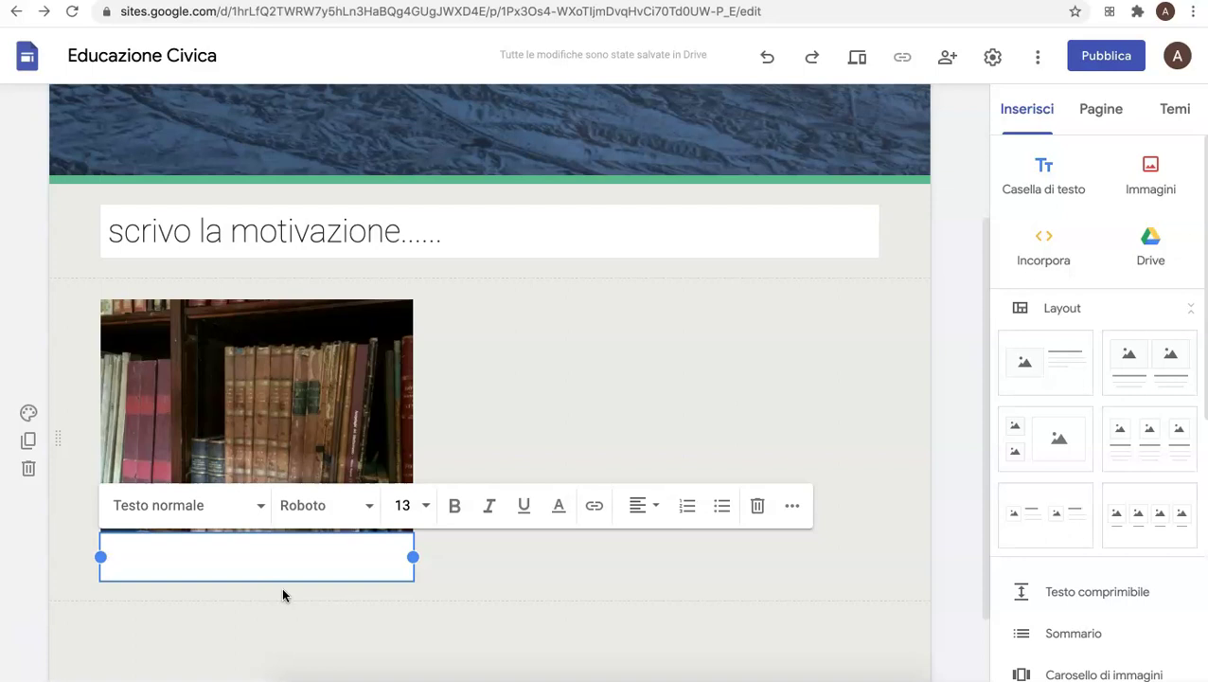
pyautogui.write('bib')
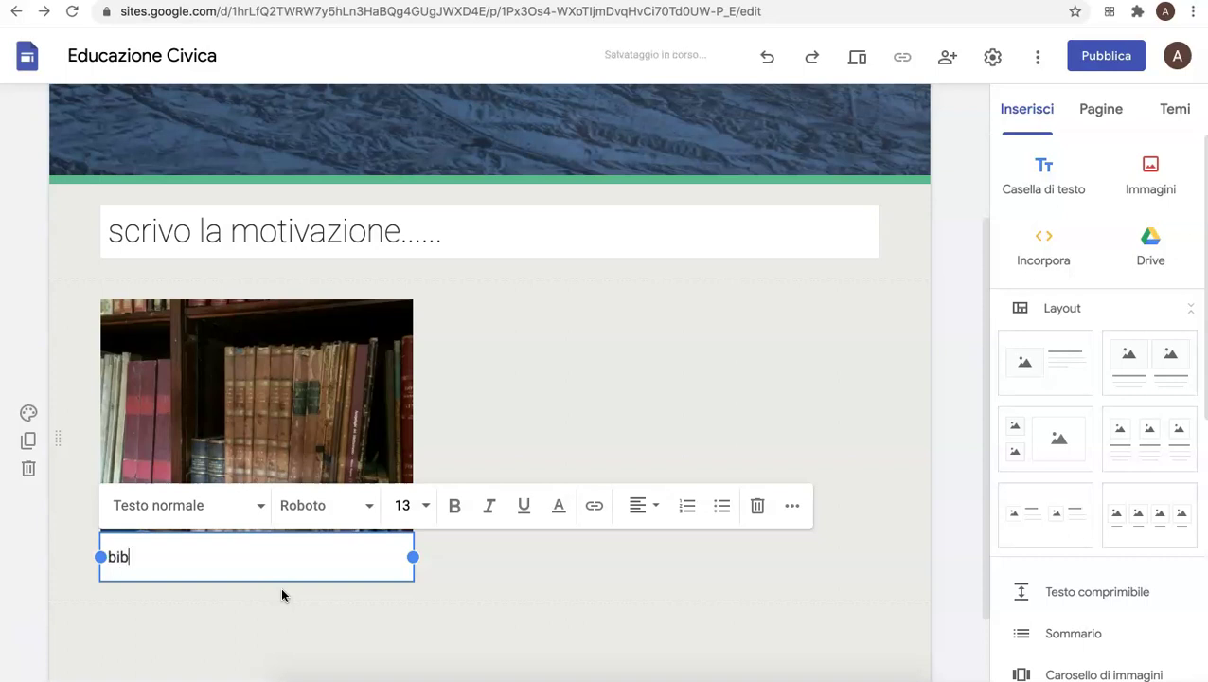
pyautogui.write('lioteca Sormani')
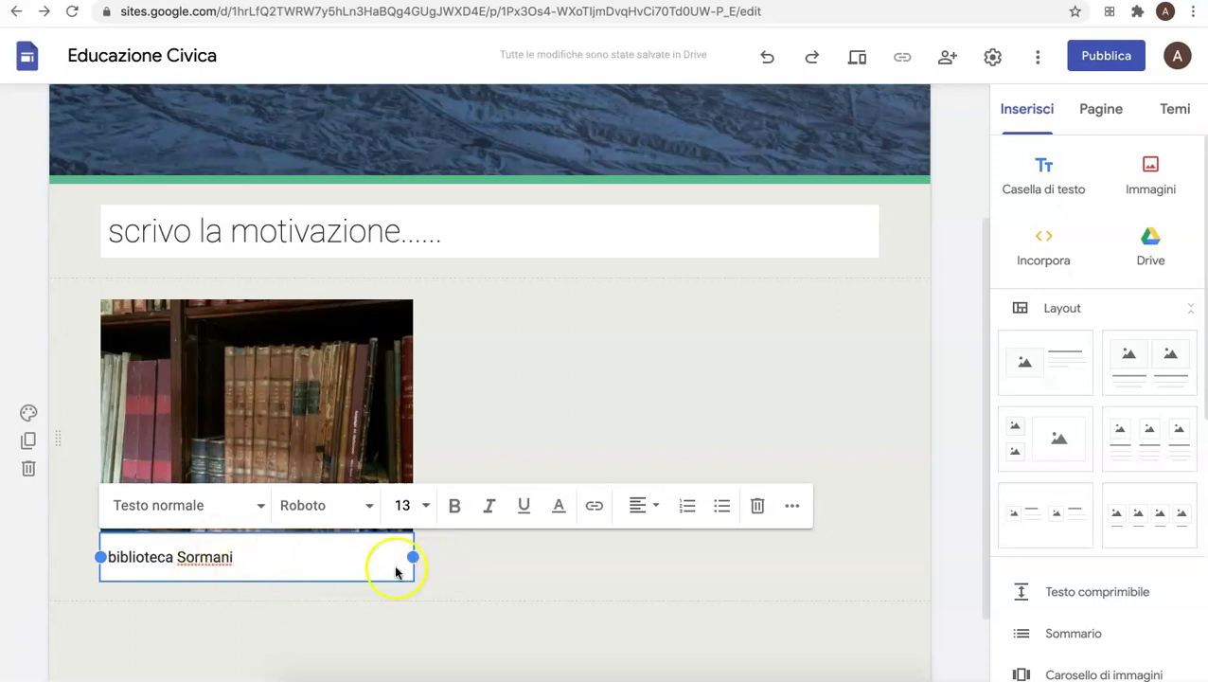
pyautogui.click(486, 566)
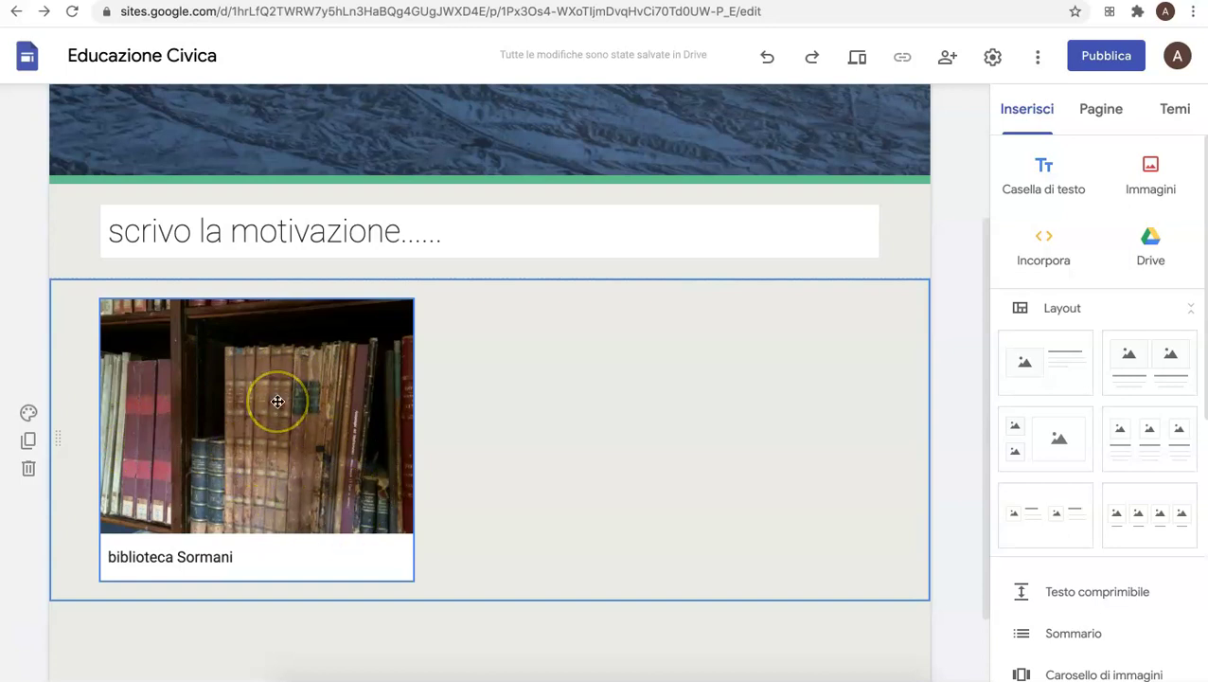
# Step: Move the "scrivo la motivazione......" section below the bookshelf photo section
pyautogui.moveTo(276, 407); pyautogui.dragTo(288, 474)
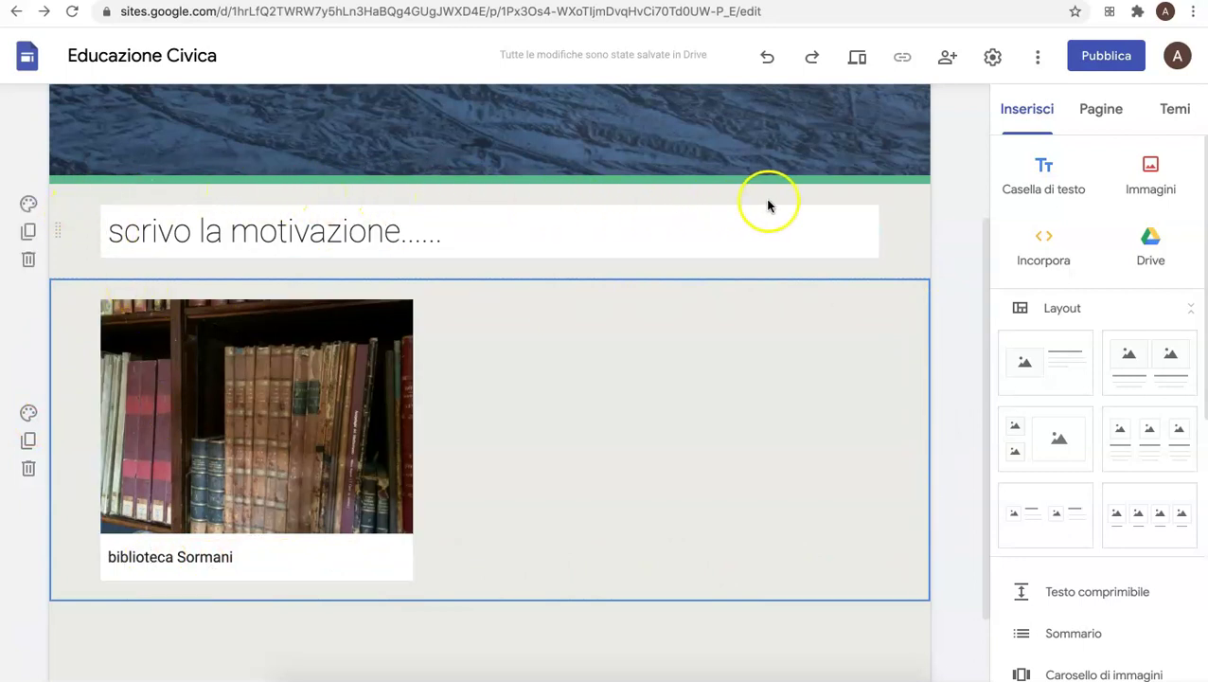
pyautogui.click(536, 270)
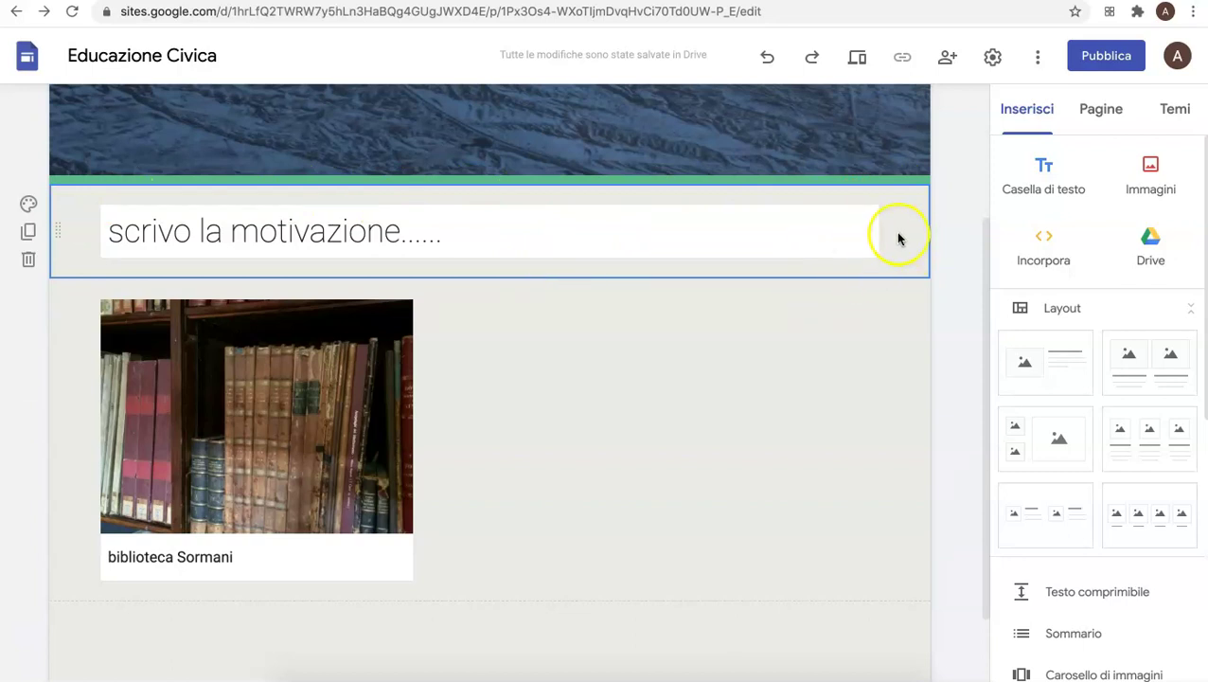
pyautogui.click(432, 235)
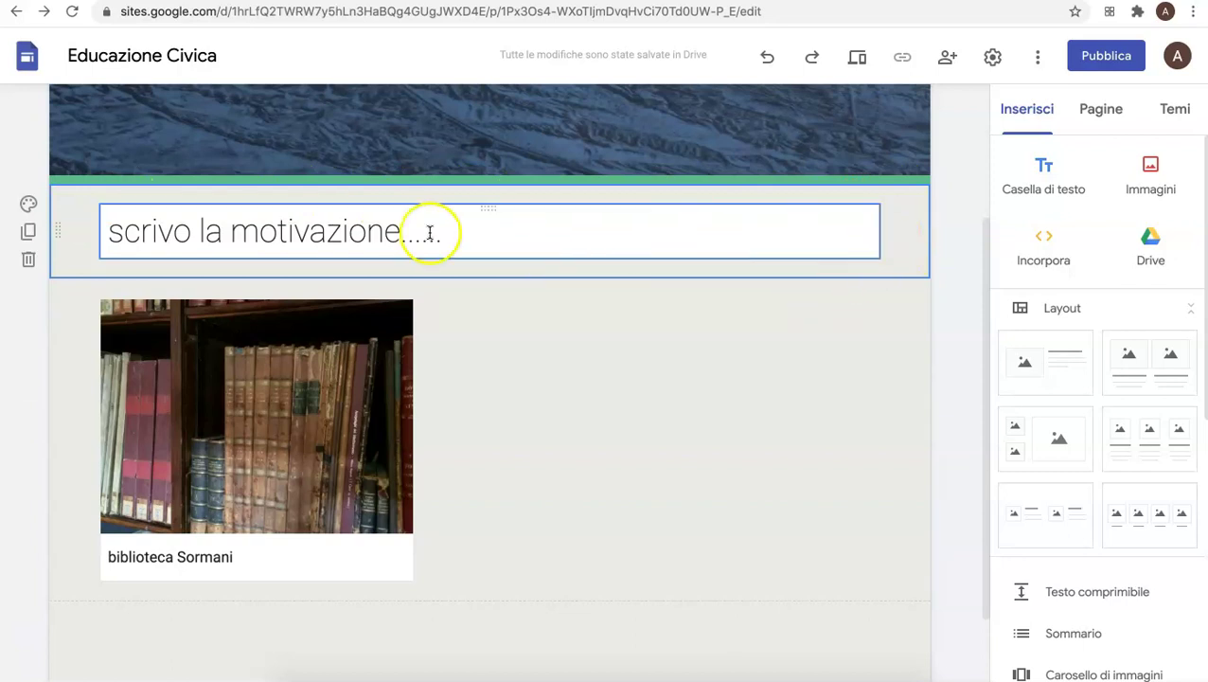
pyautogui.click(76, 204)
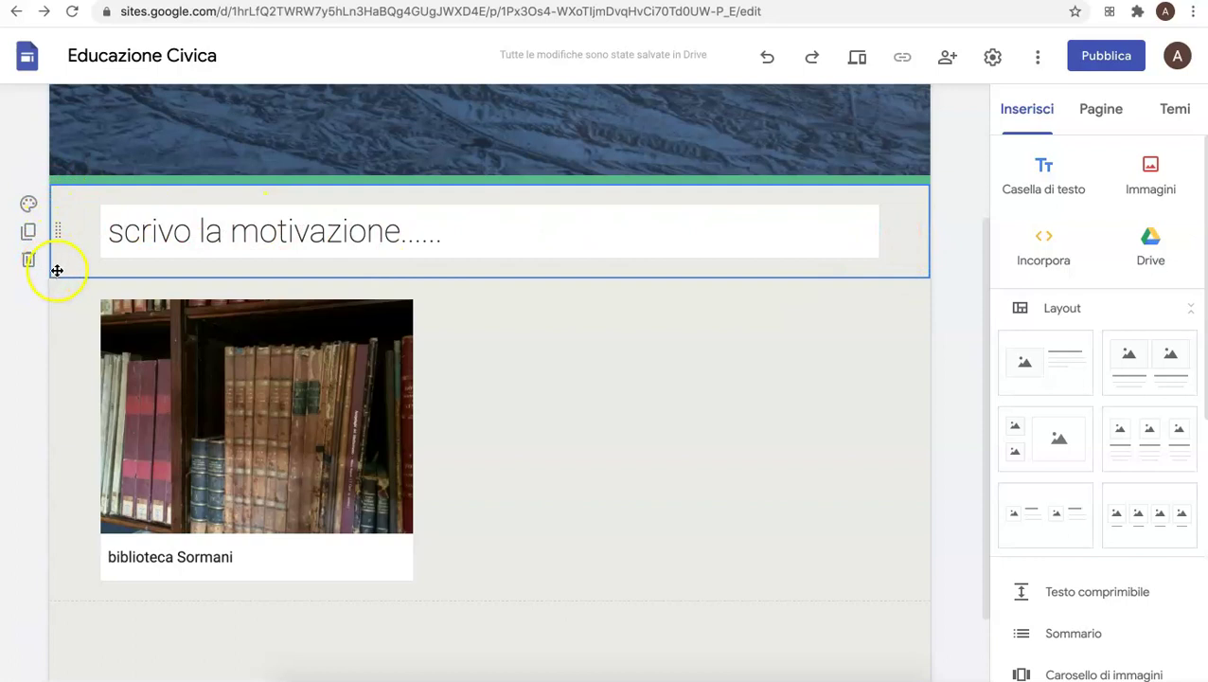
pyautogui.moveTo(57, 229); pyautogui.dragTo(52, 544)
pyautogui.click(119, 456)
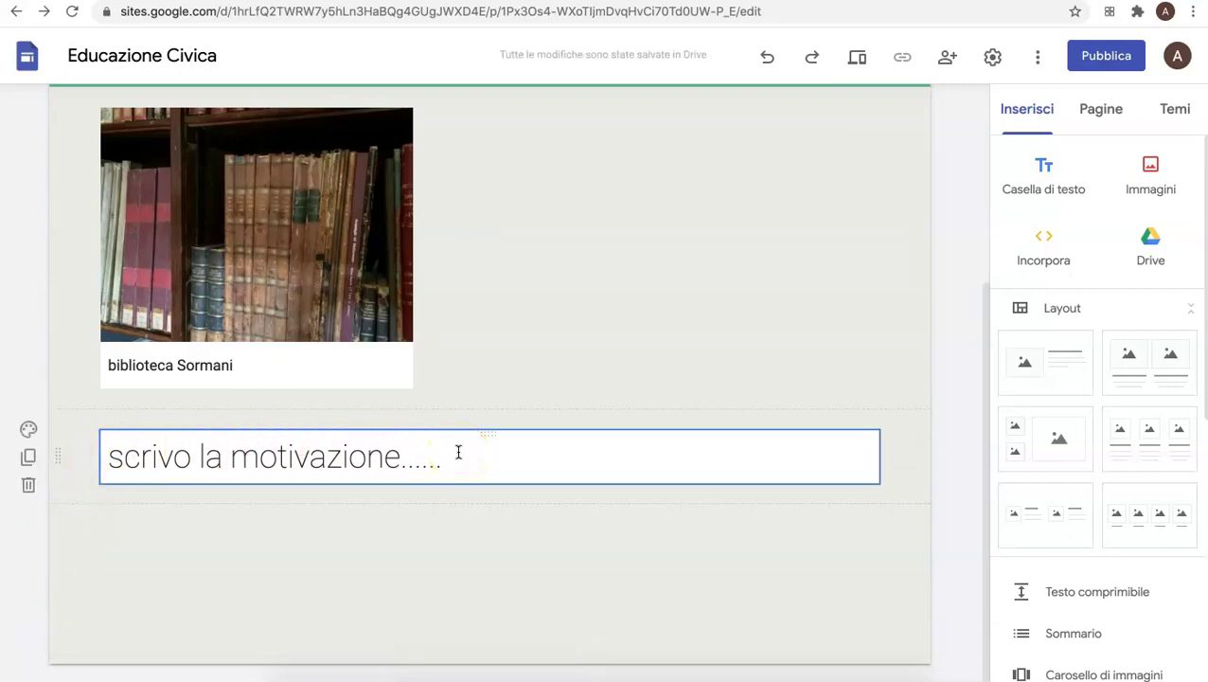
# Step: Apply the Enfasi 2 section background to the "scrivo la motivazione......" section
pyautogui.click(28, 432)
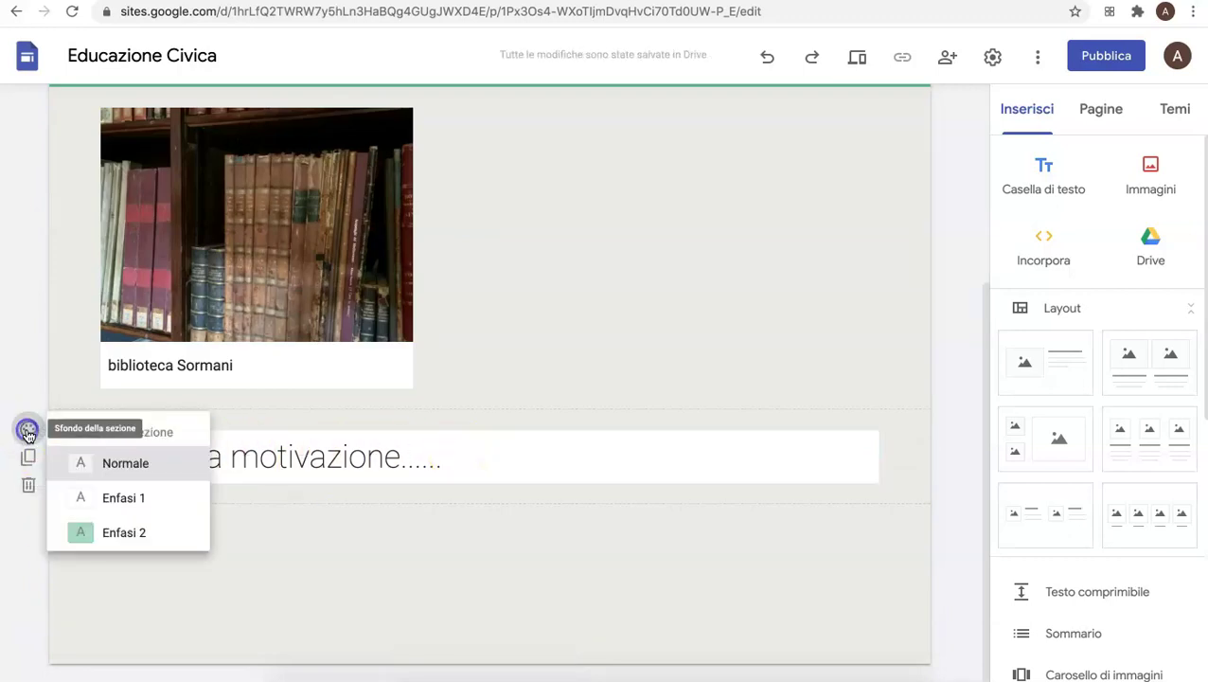
pyautogui.click(140, 534)
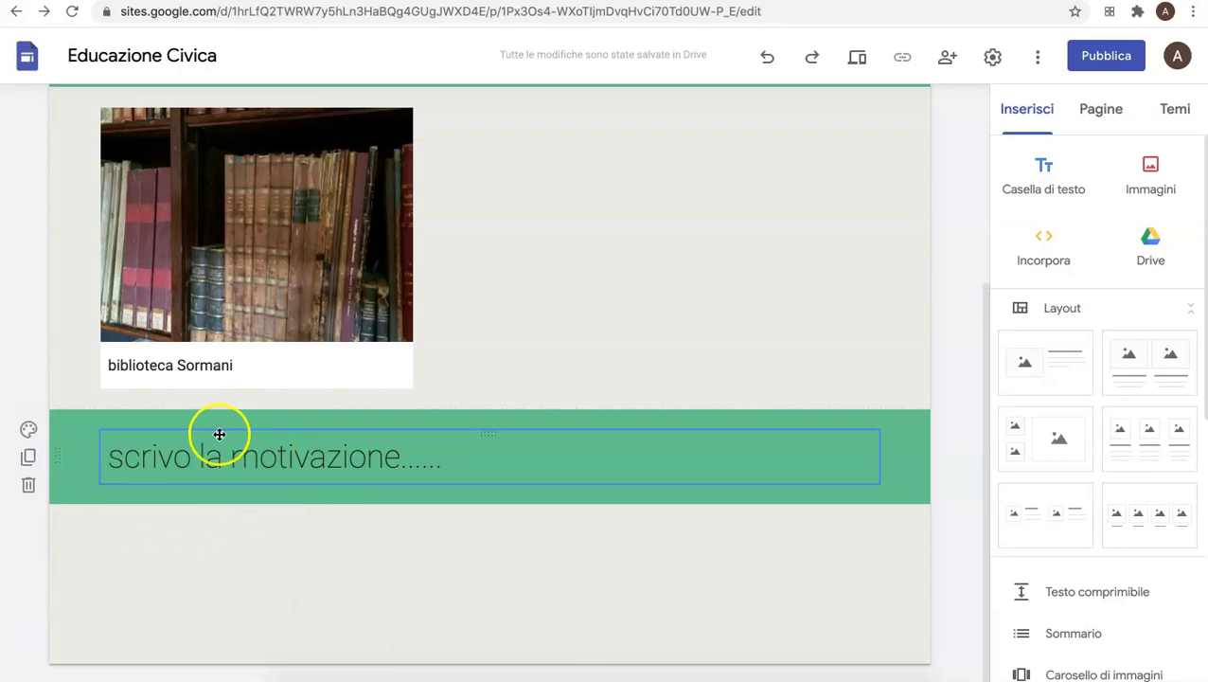
pyautogui.scroll(5, 317, 533)
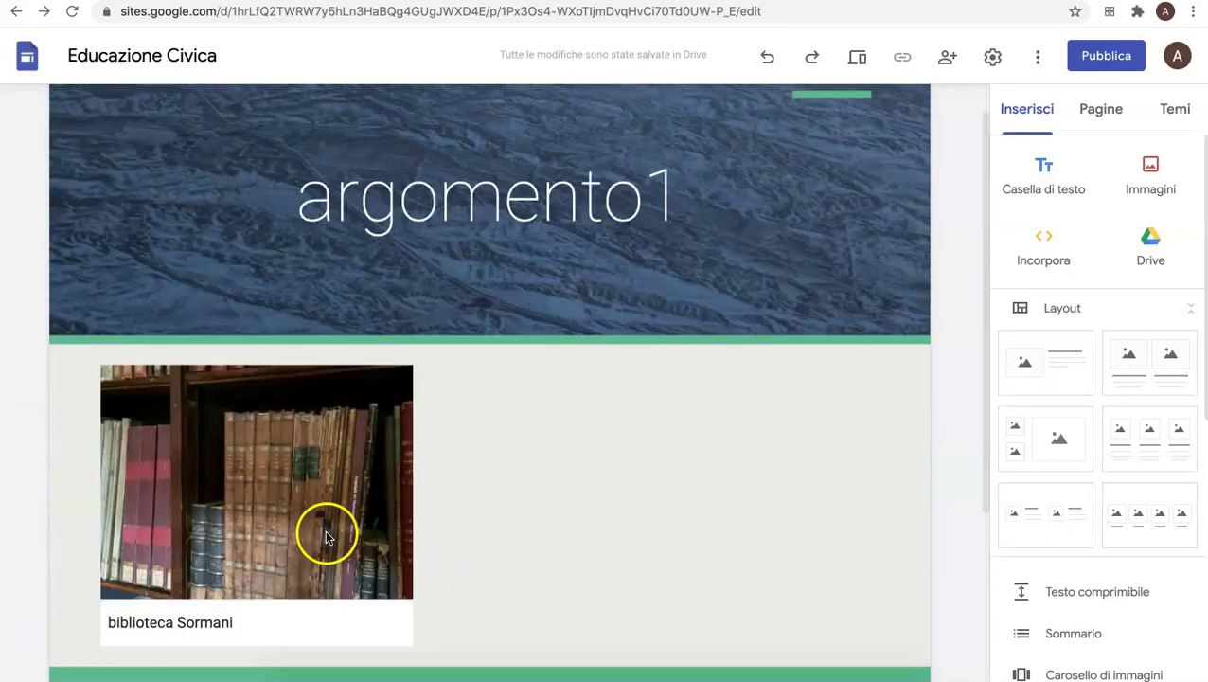
pyautogui.scroll(-1, 328, 533)
pyautogui.scroll(-1, 328, 532)
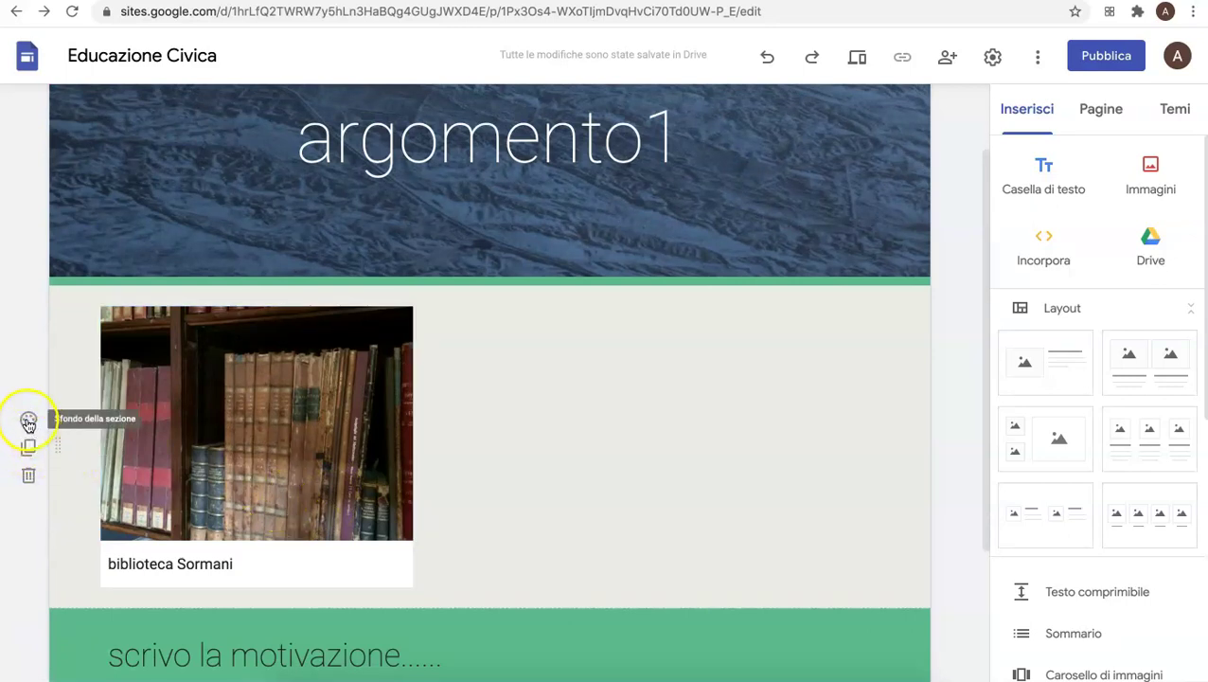
pyautogui.moveTo(219, 285)
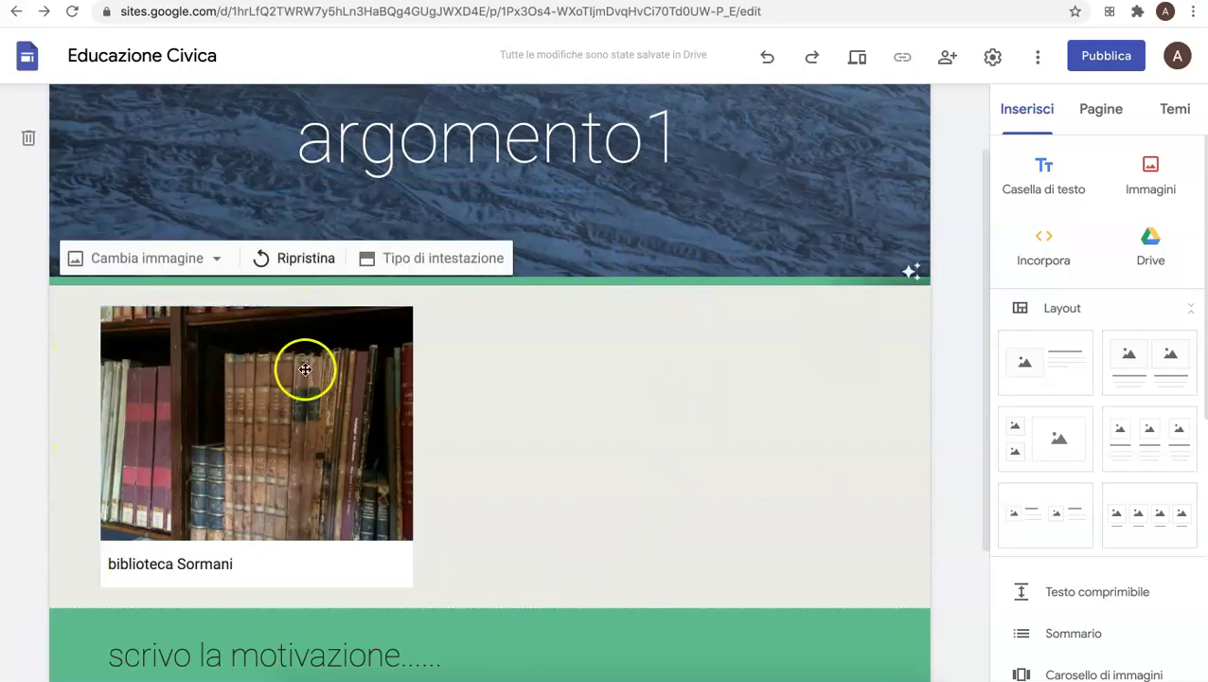
pyautogui.scroll(-2, 653, 490)
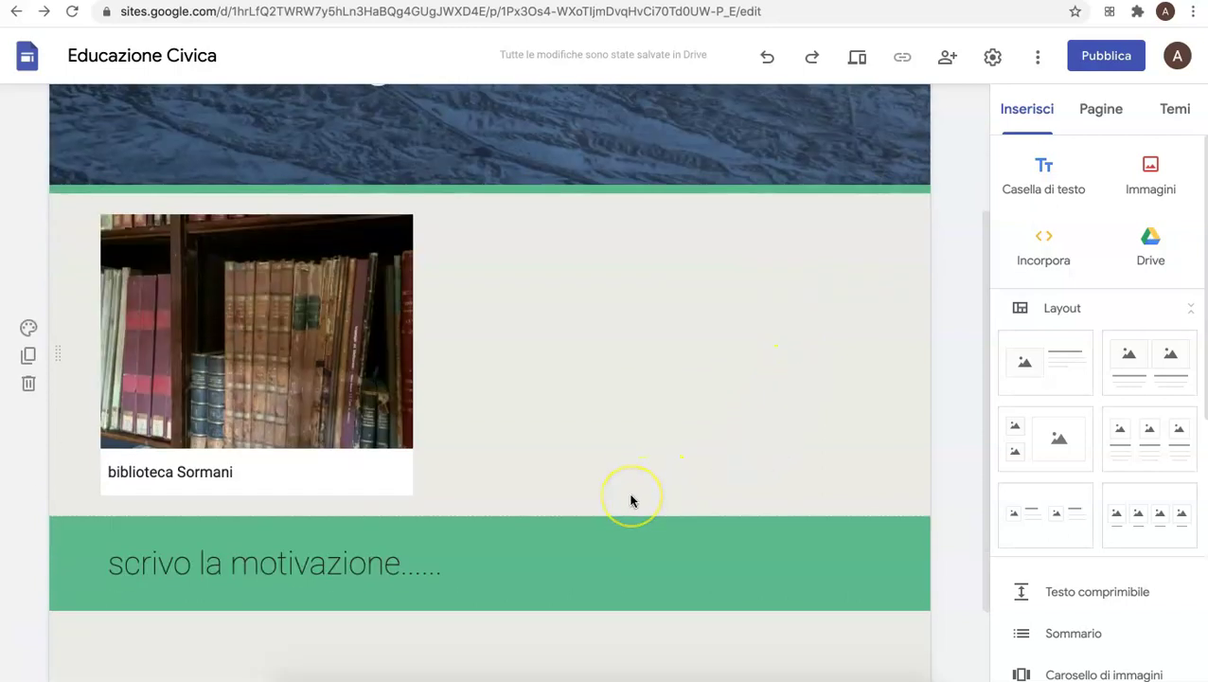
# Step: Review the section background options, including the image sources, for the "scrivo la motivazione......" section and the bookshelf photo section
pyautogui.click(617, 561)
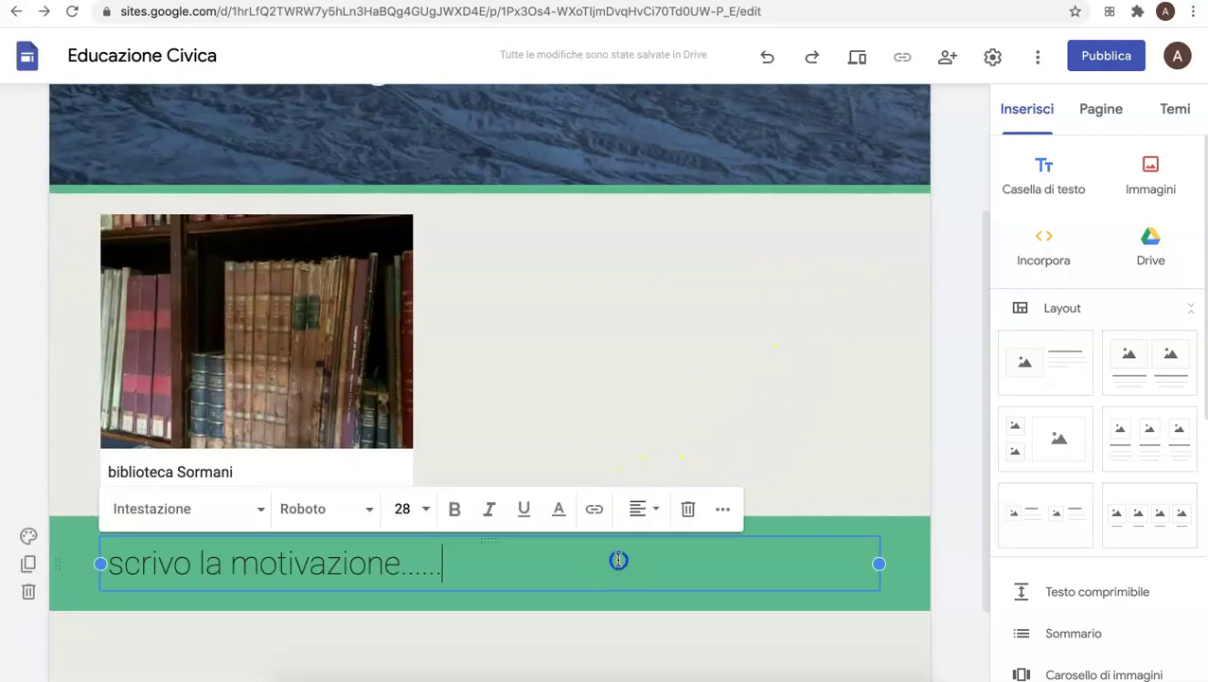
pyautogui.click(898, 545)
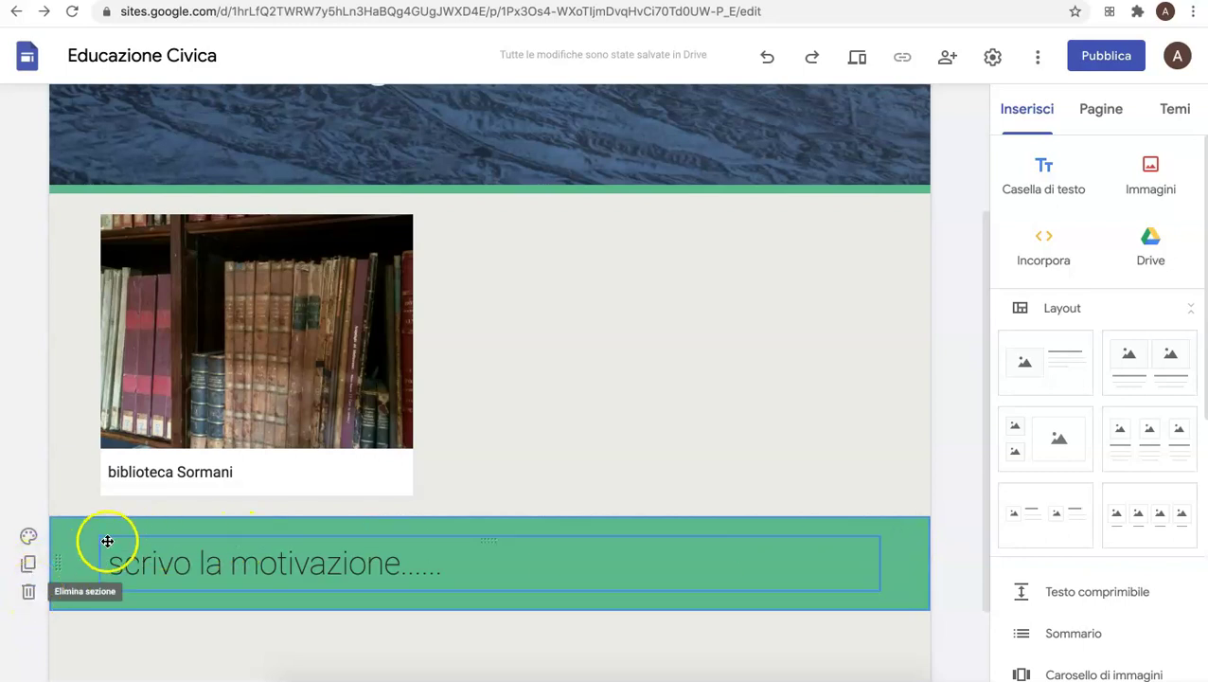
pyautogui.click(29, 537)
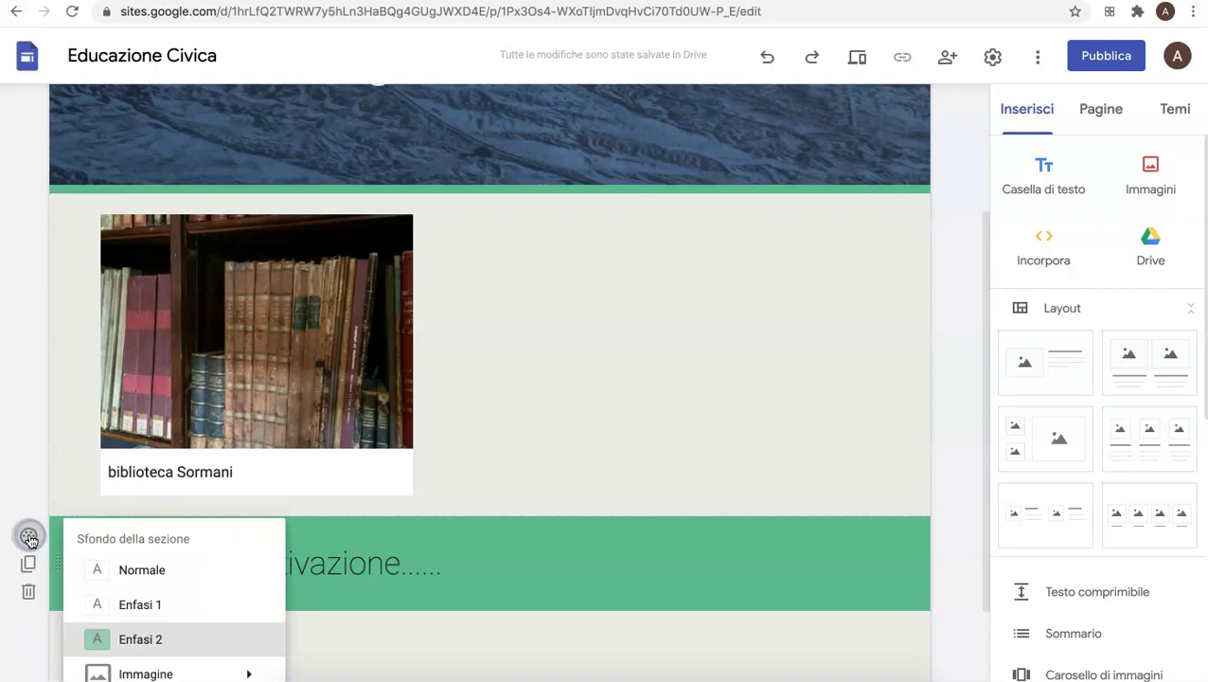
pyautogui.scroll(-1, 534, 550)
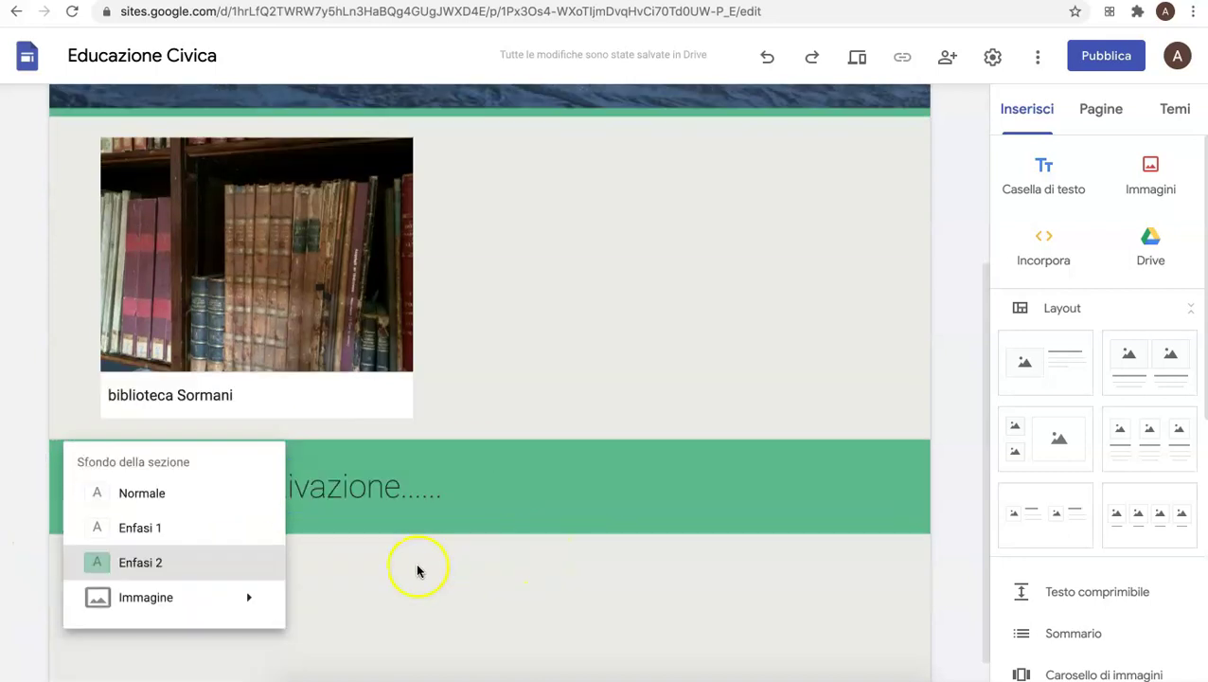
pyautogui.moveTo(206, 600)
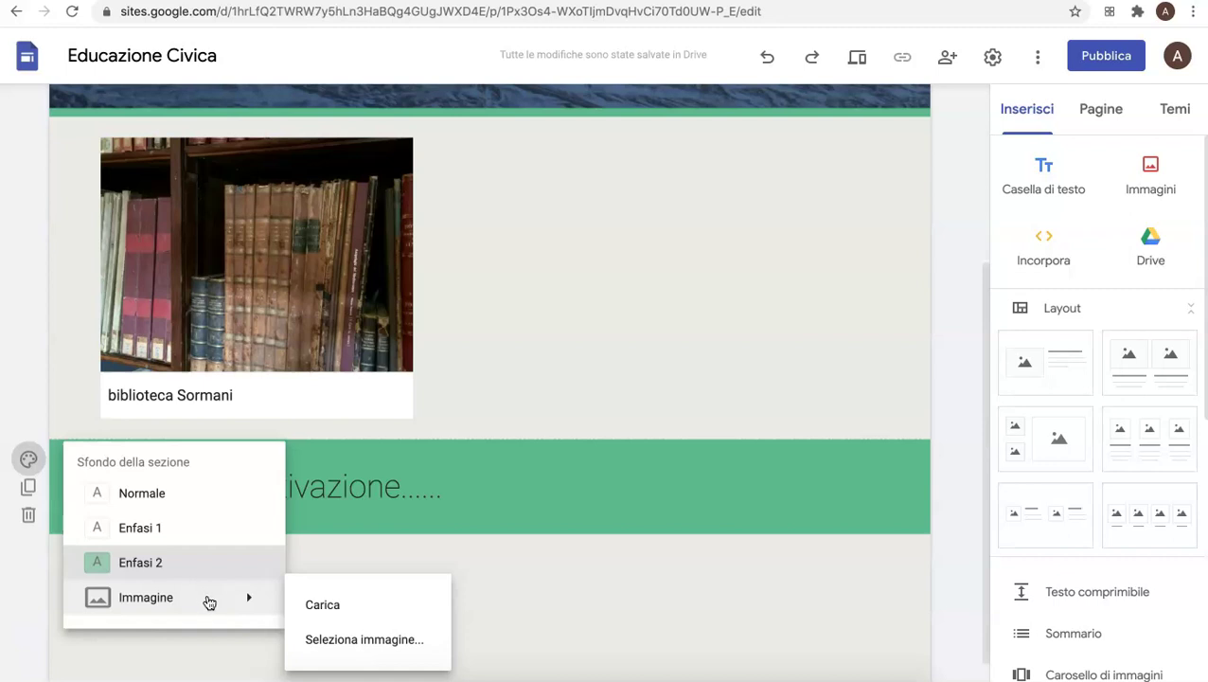
pyautogui.click(462, 208)
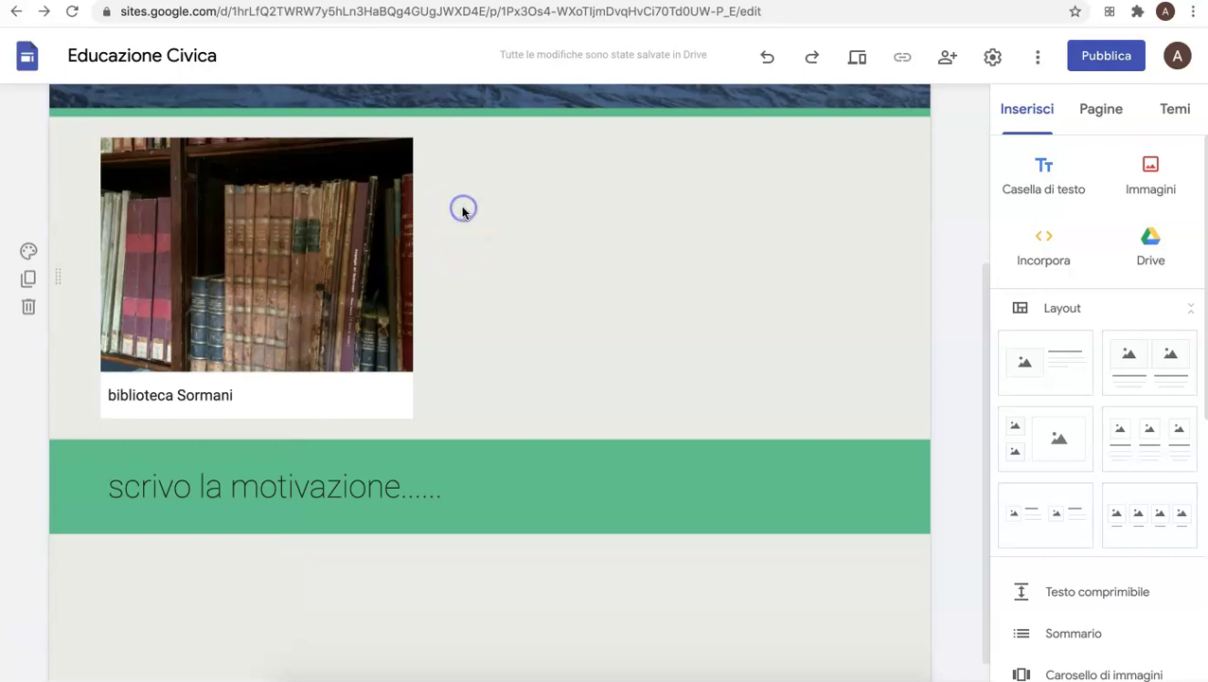
pyautogui.click(28, 253)
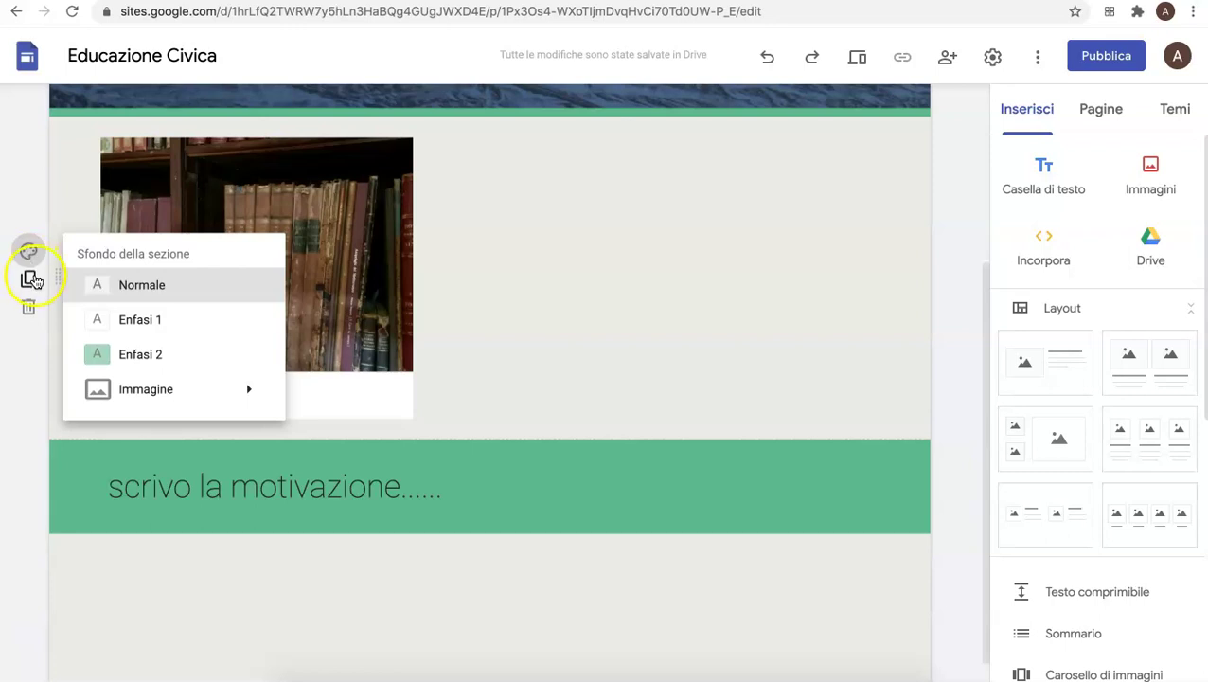
pyautogui.click(27, 243)
pyautogui.click(623, 168)
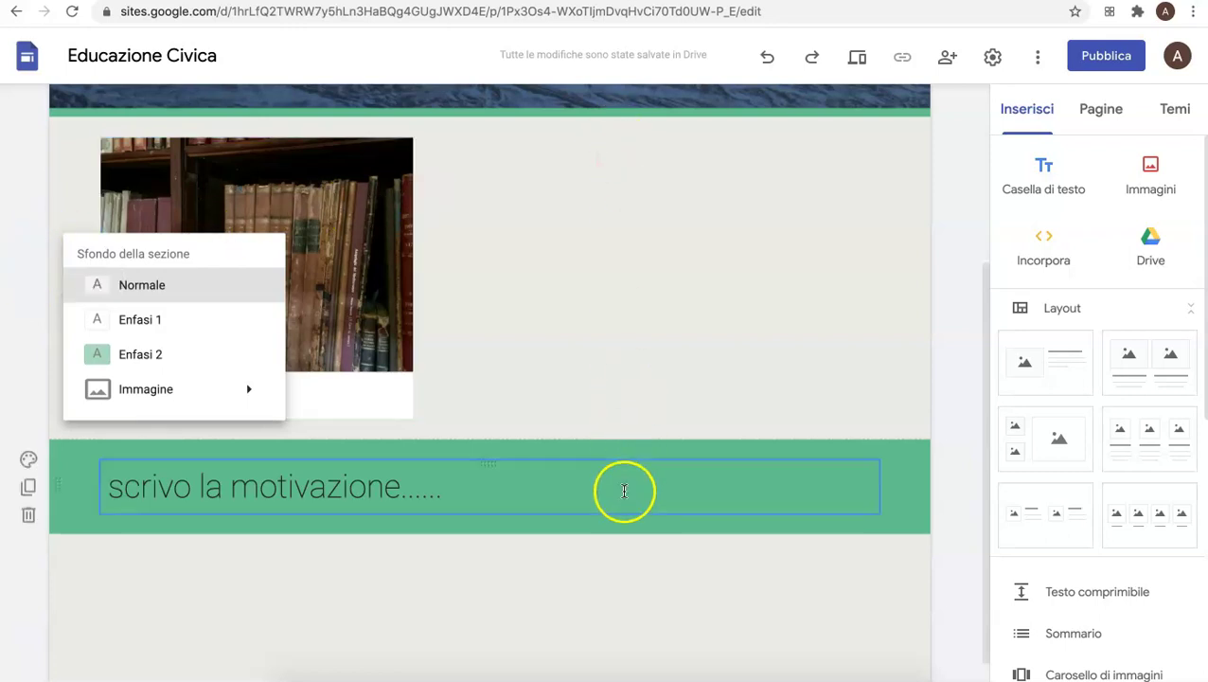
pyautogui.moveTo(256, 390)
pyautogui.click(680, 533)
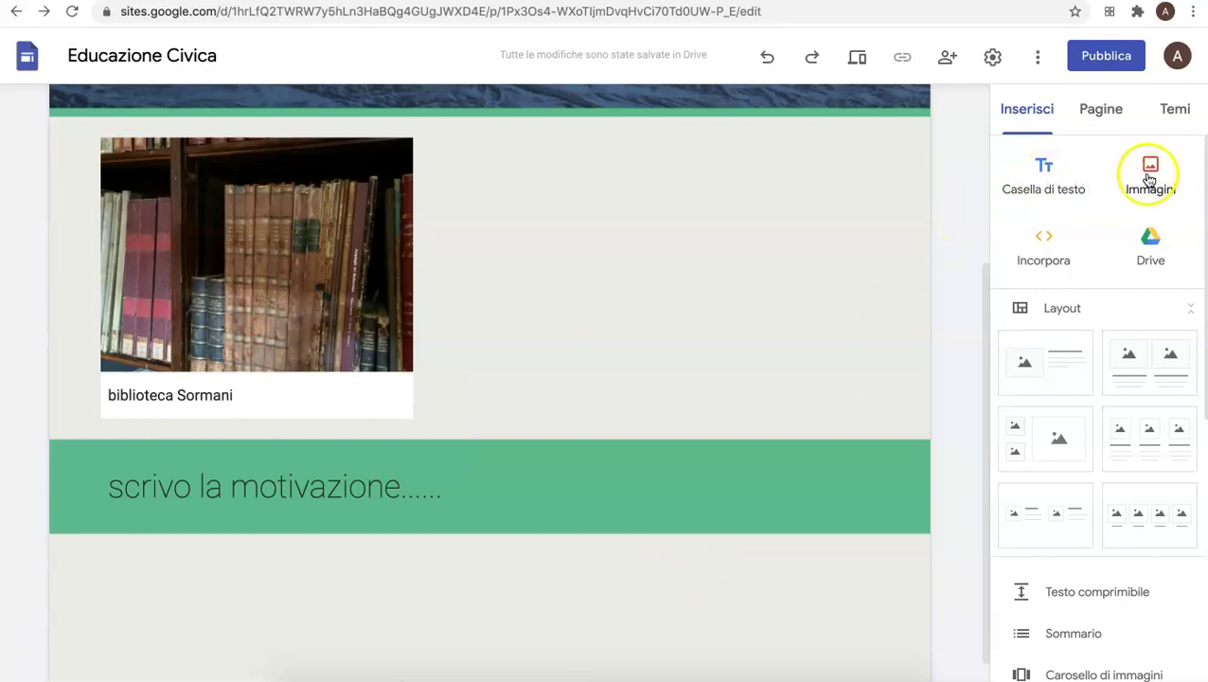
# Step: Browse the files in My Drive that can be inserted into the page
pyautogui.click(1152, 243)
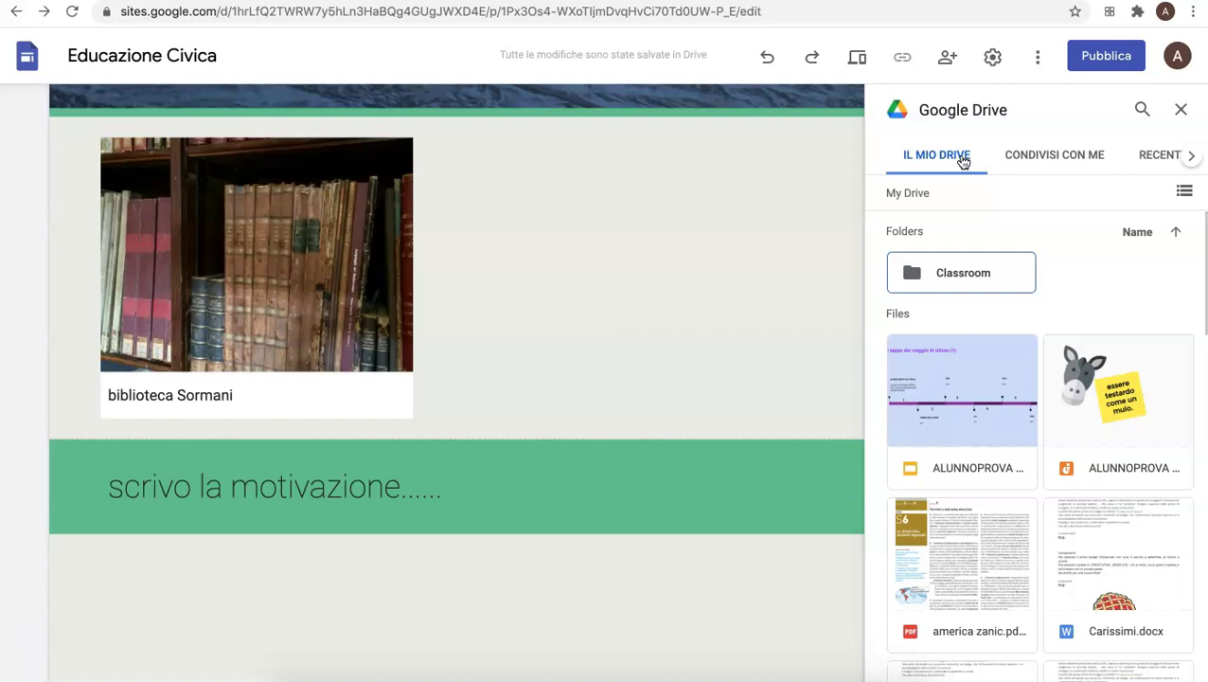
pyautogui.scroll(-5, 1009, 547)
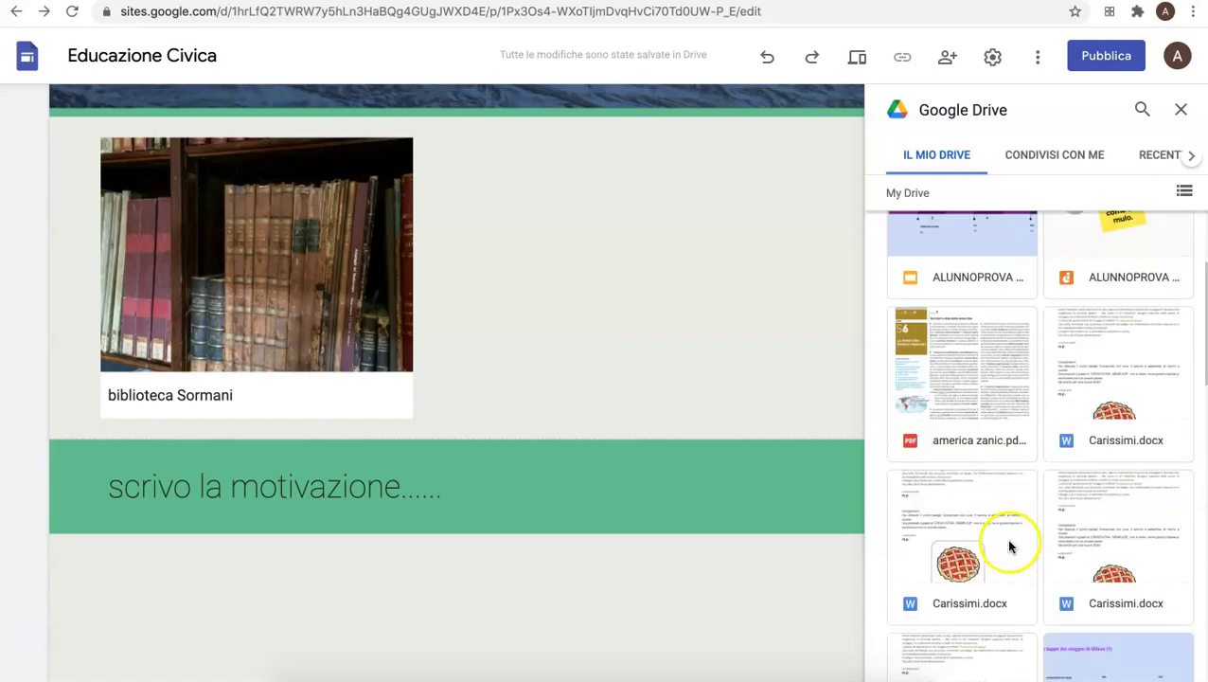
pyautogui.scroll(-12, 1009, 547)
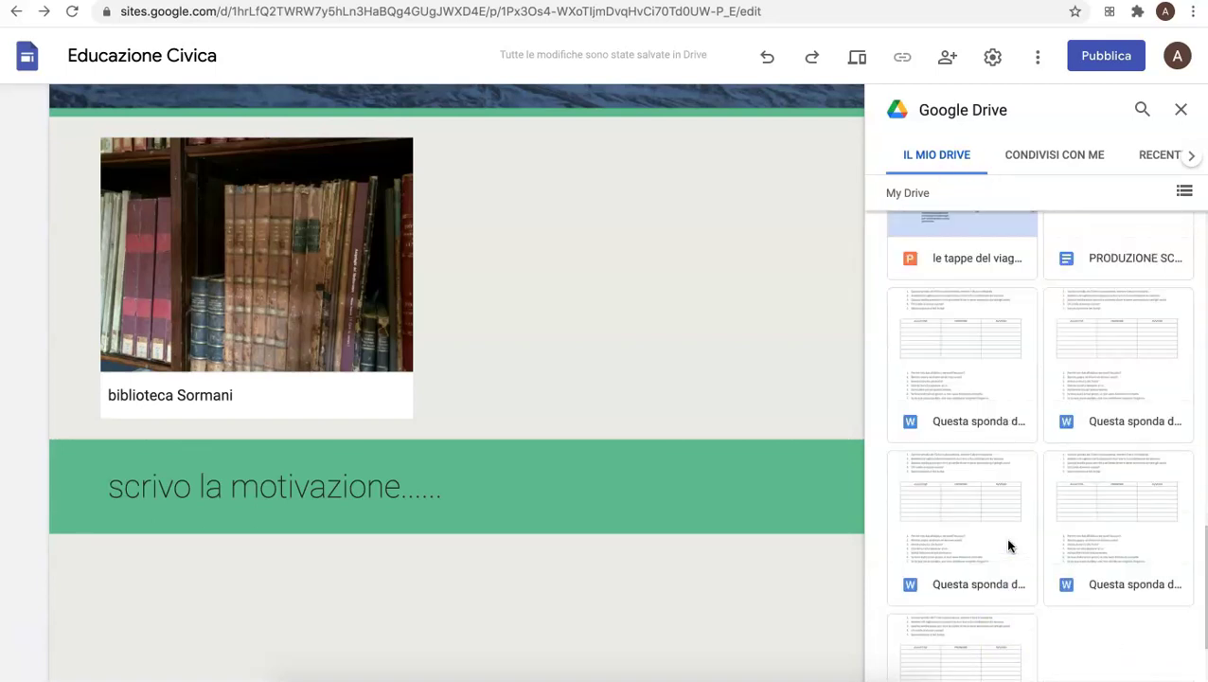
pyautogui.scroll(12, 1008, 547)
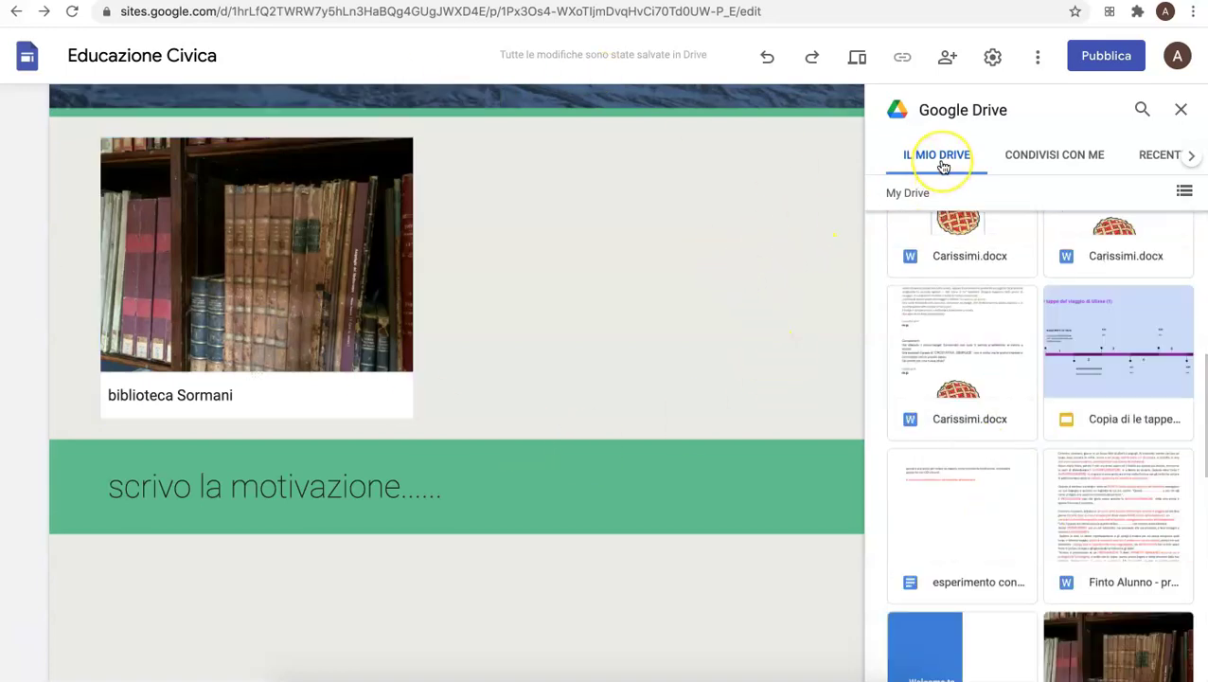
pyautogui.click(1181, 110)
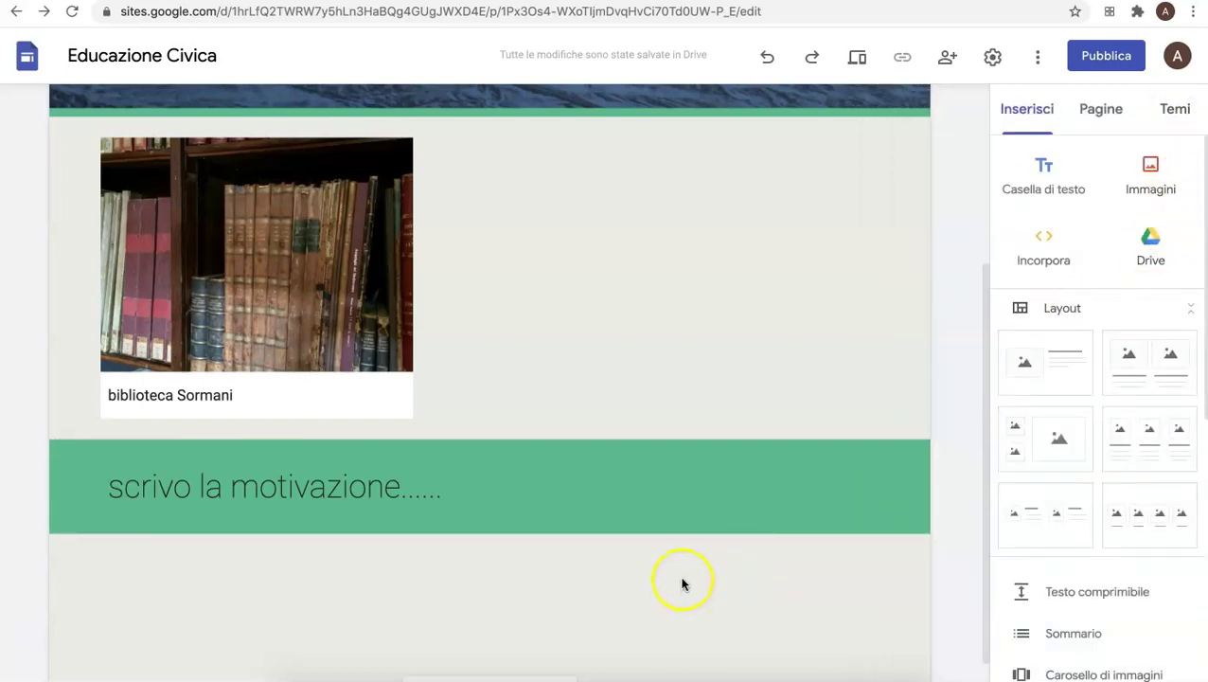
pyautogui.scroll(-1, 682, 583)
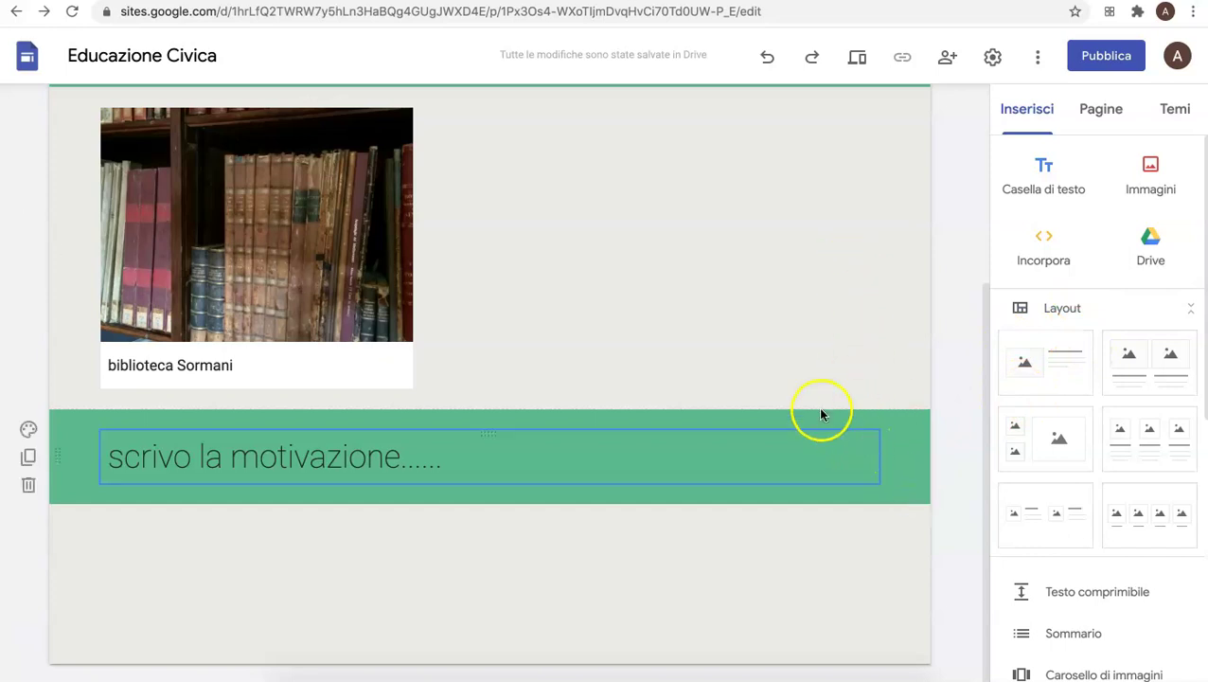
pyautogui.click(515, 203)
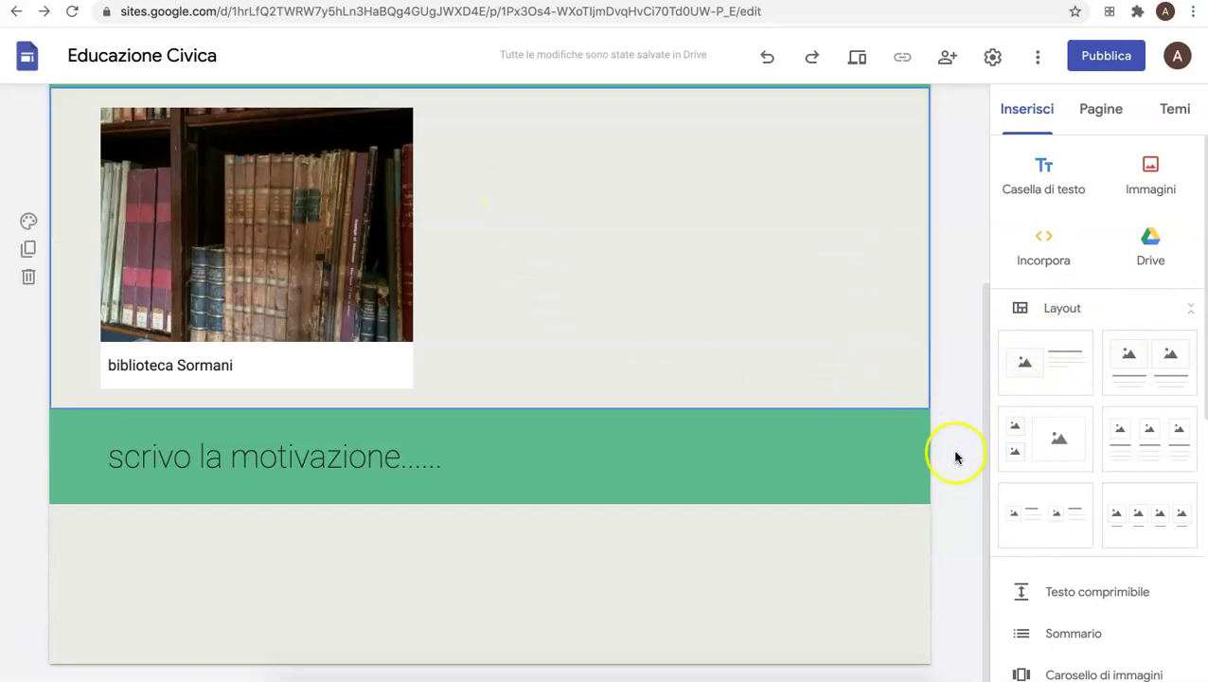
pyautogui.click(923, 448)
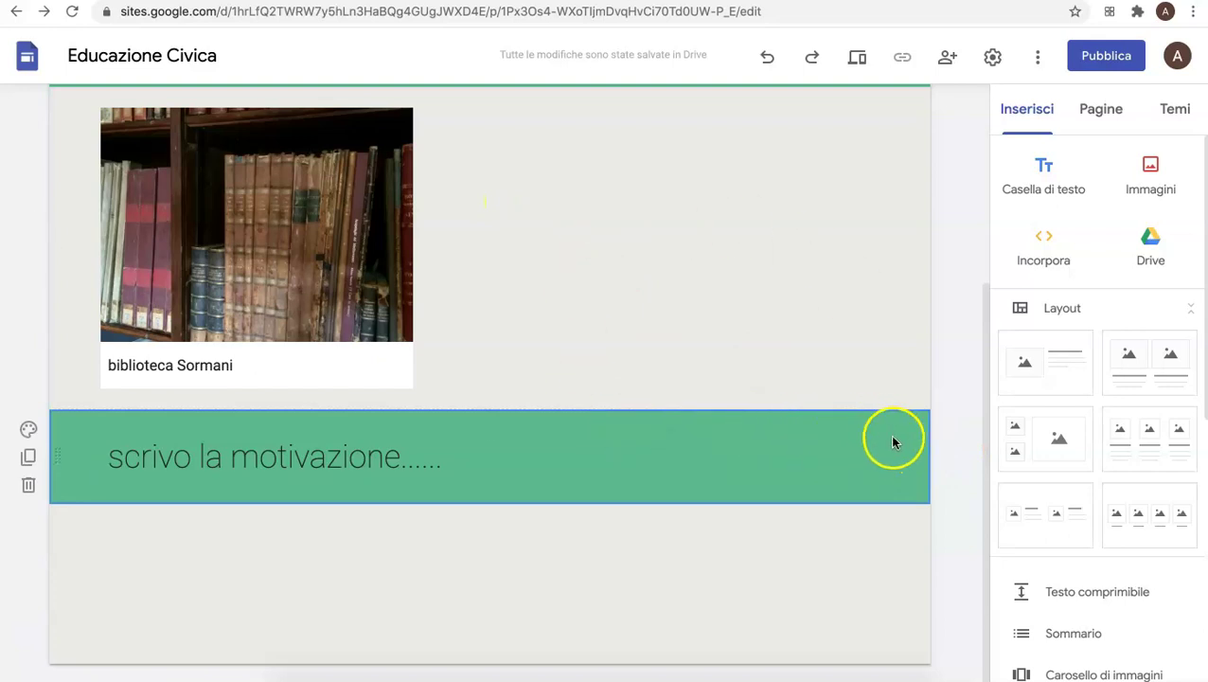
pyautogui.click(875, 532)
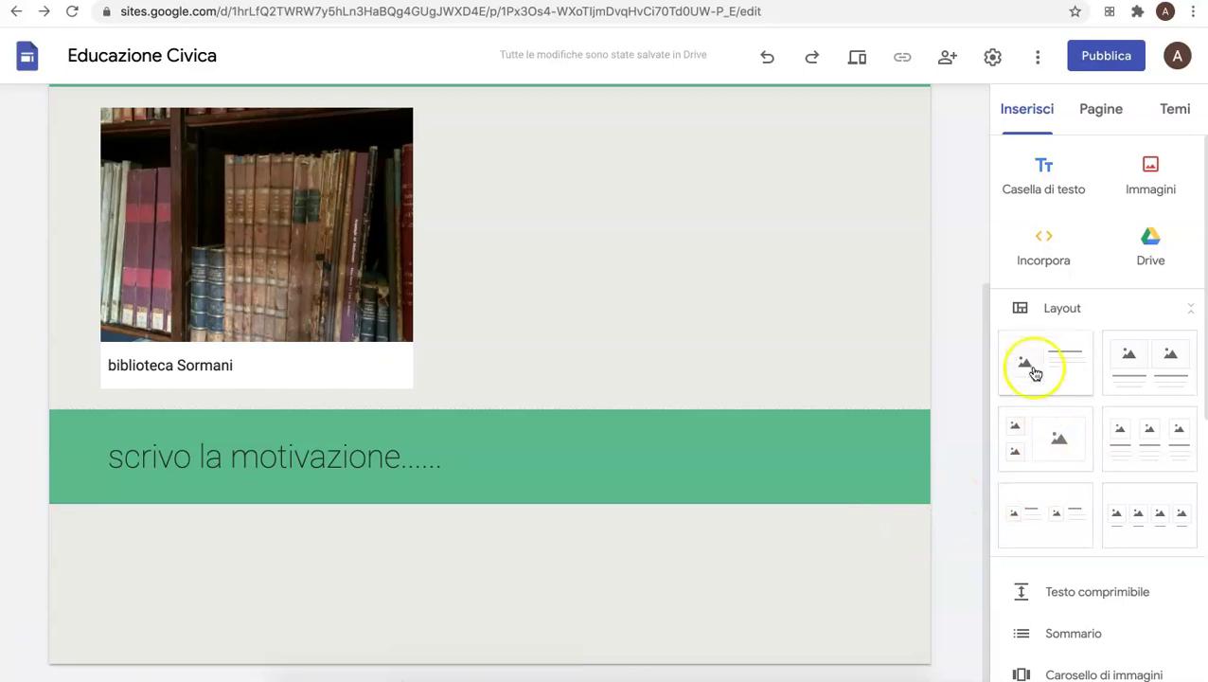
# Step: Add a two-column image-and-text layout below the green section and fill its first image placeholder with the donkey picture from Drive
pyautogui.click(1153, 365)
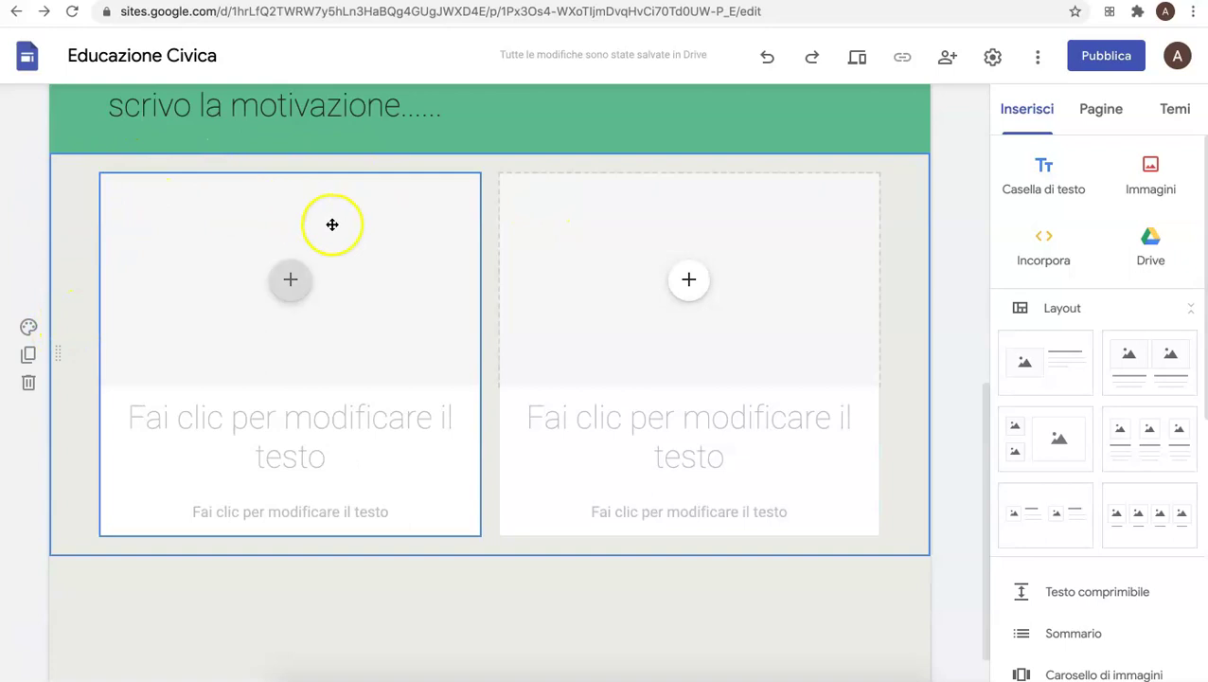
pyautogui.click(292, 280)
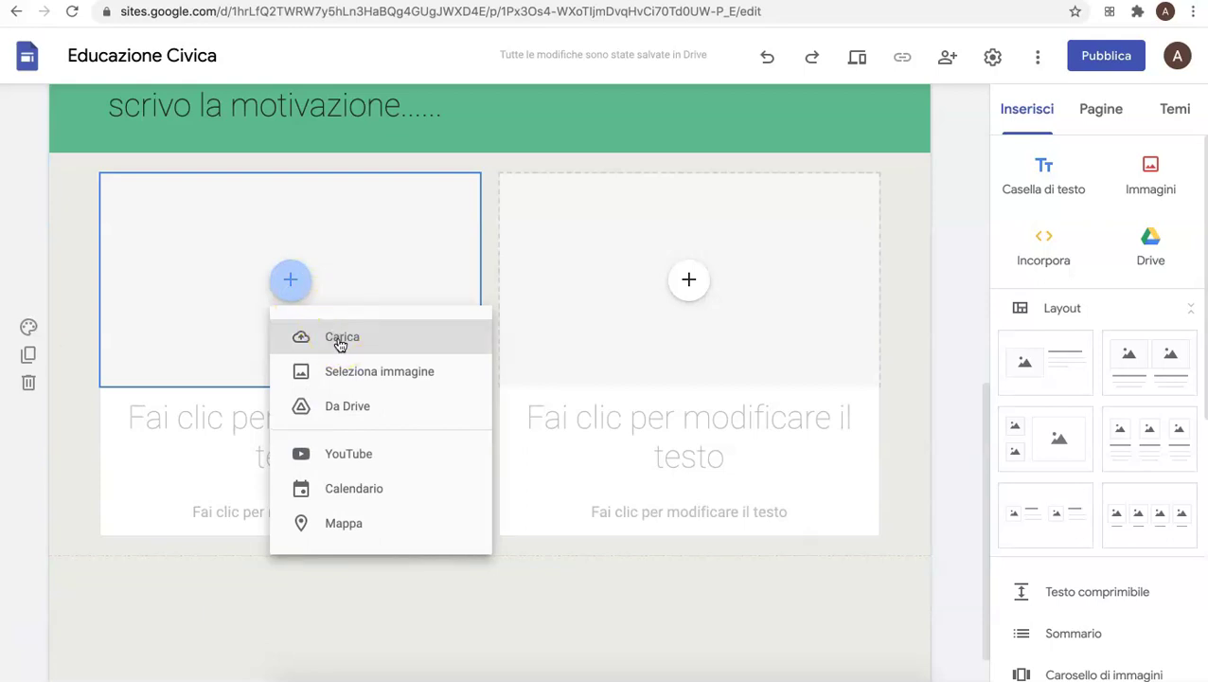
pyautogui.click(344, 408)
pyautogui.click(347, 371)
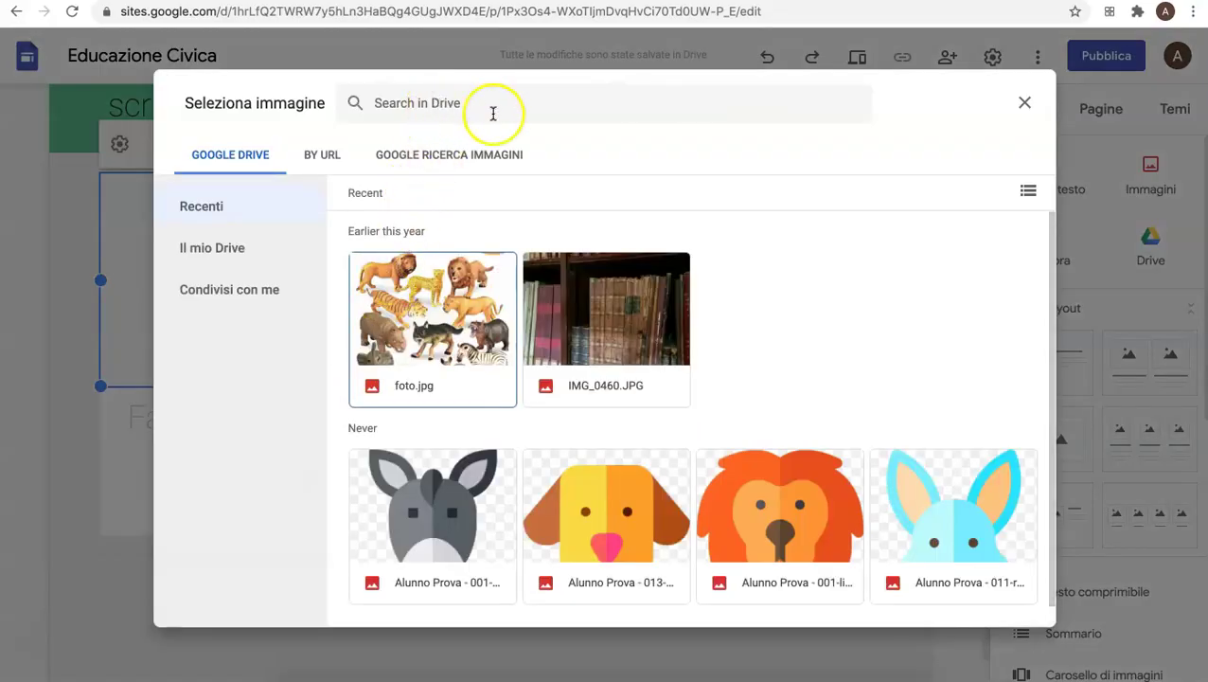
pyautogui.click(428, 505)
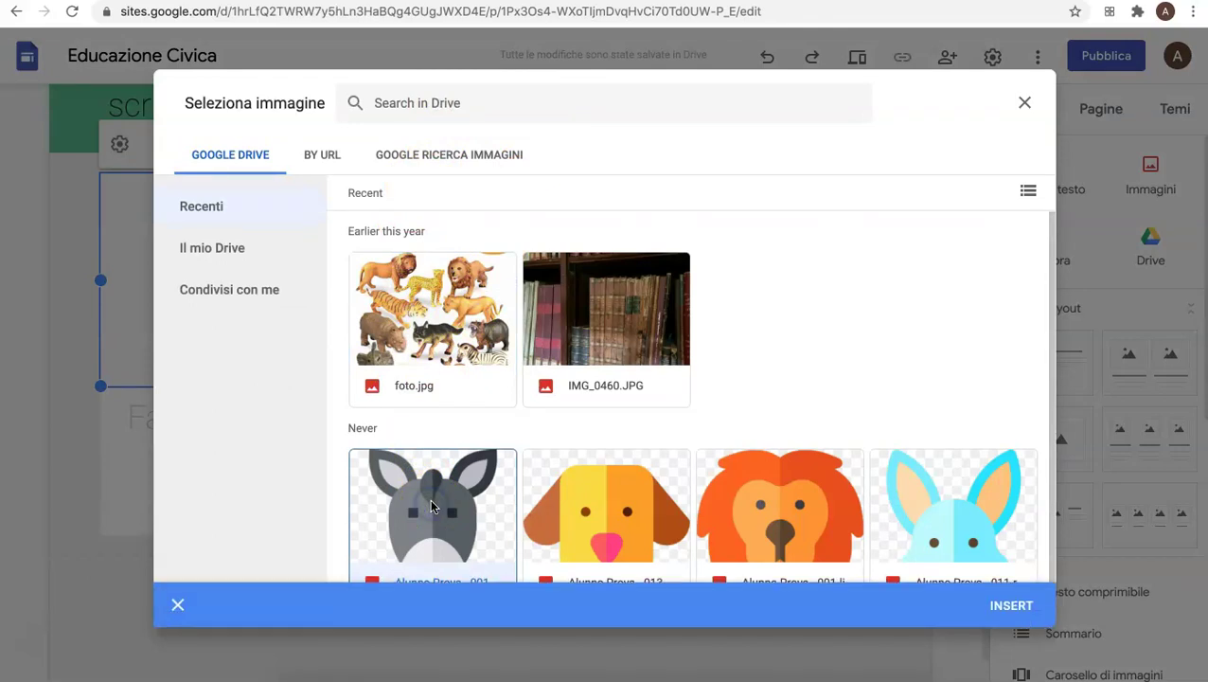
pyautogui.click(1012, 607)
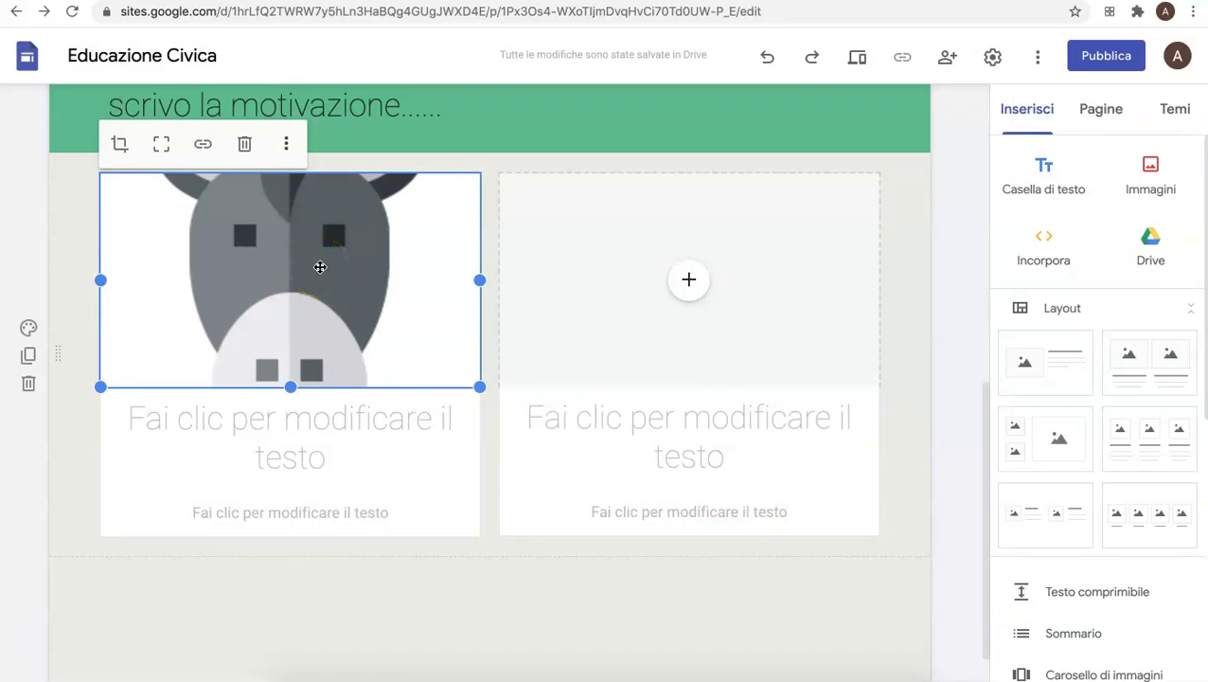
# Step: Give the donkey picture the heading "asino" and the description "questo è il mio animale preferito"
pyautogui.click(328, 412)
pyautogui.write('asino')
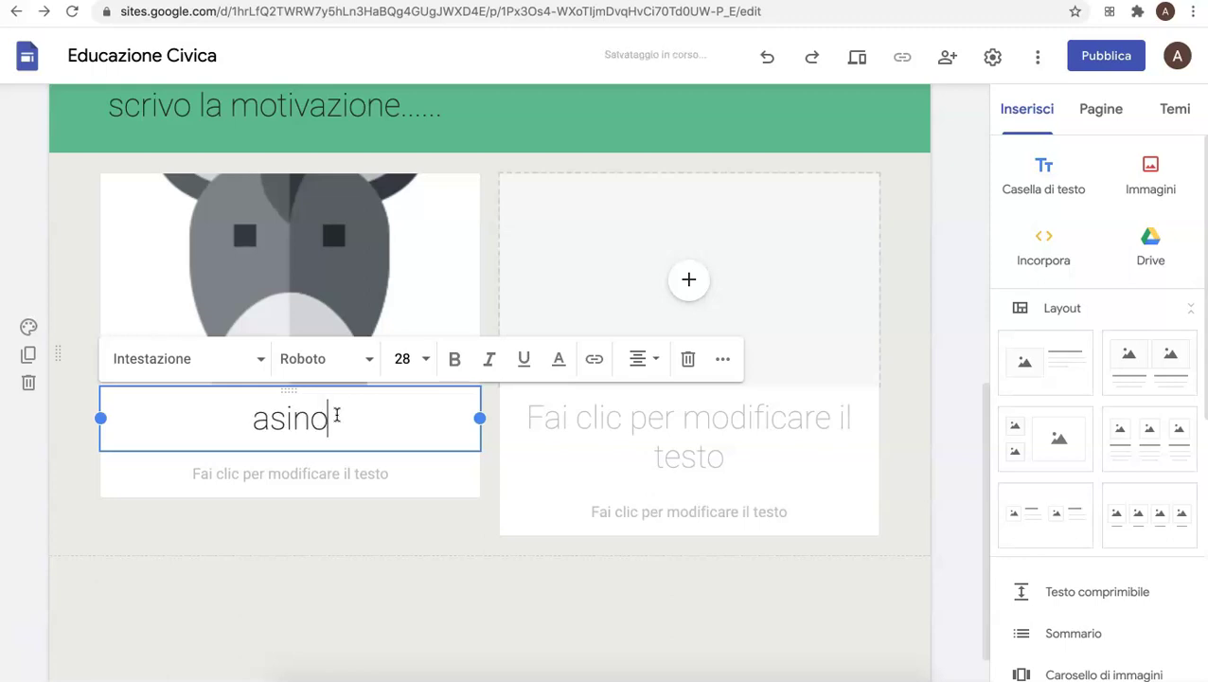
pyautogui.click(331, 469)
pyautogui.click(331, 470)
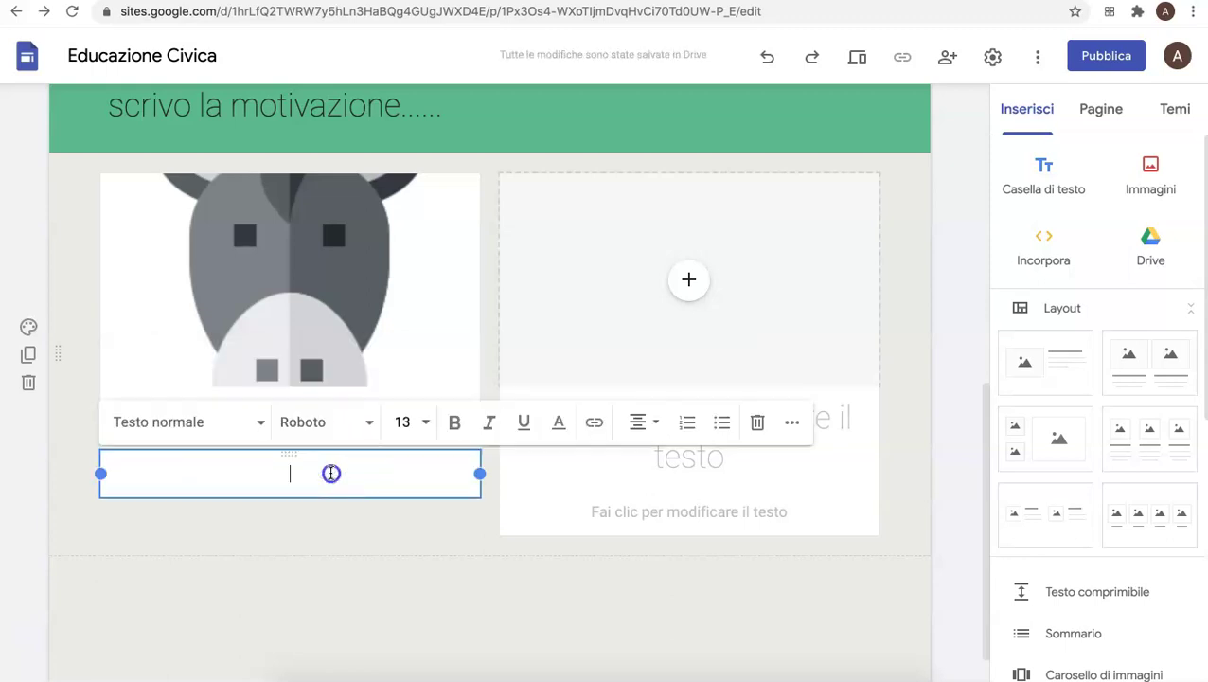
pyautogui.click(358, 531)
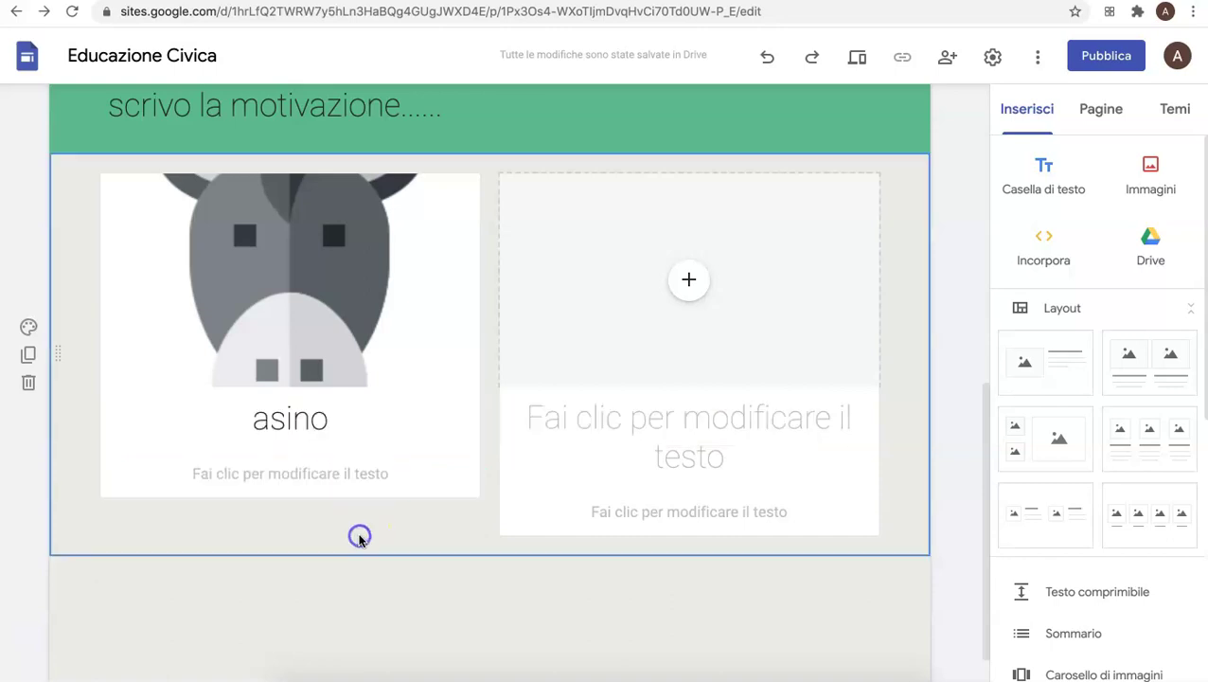
pyautogui.click(357, 476)
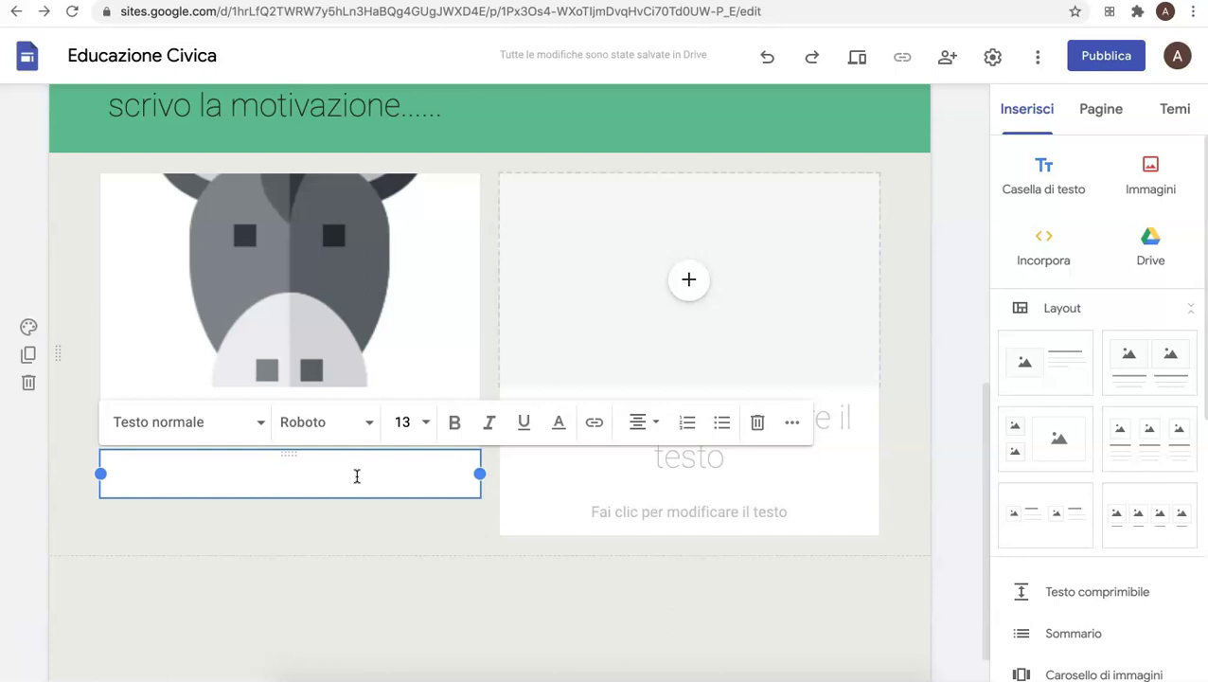
pyautogui.write('questo è il m')
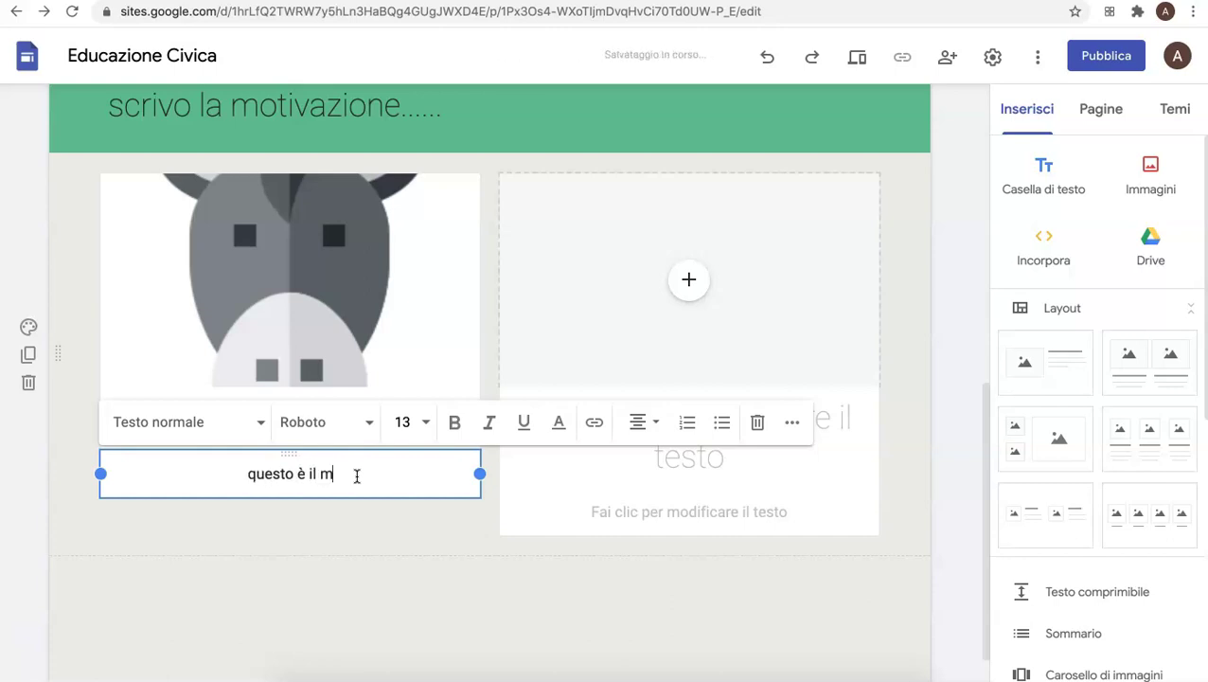
pyautogui.write('io animale')
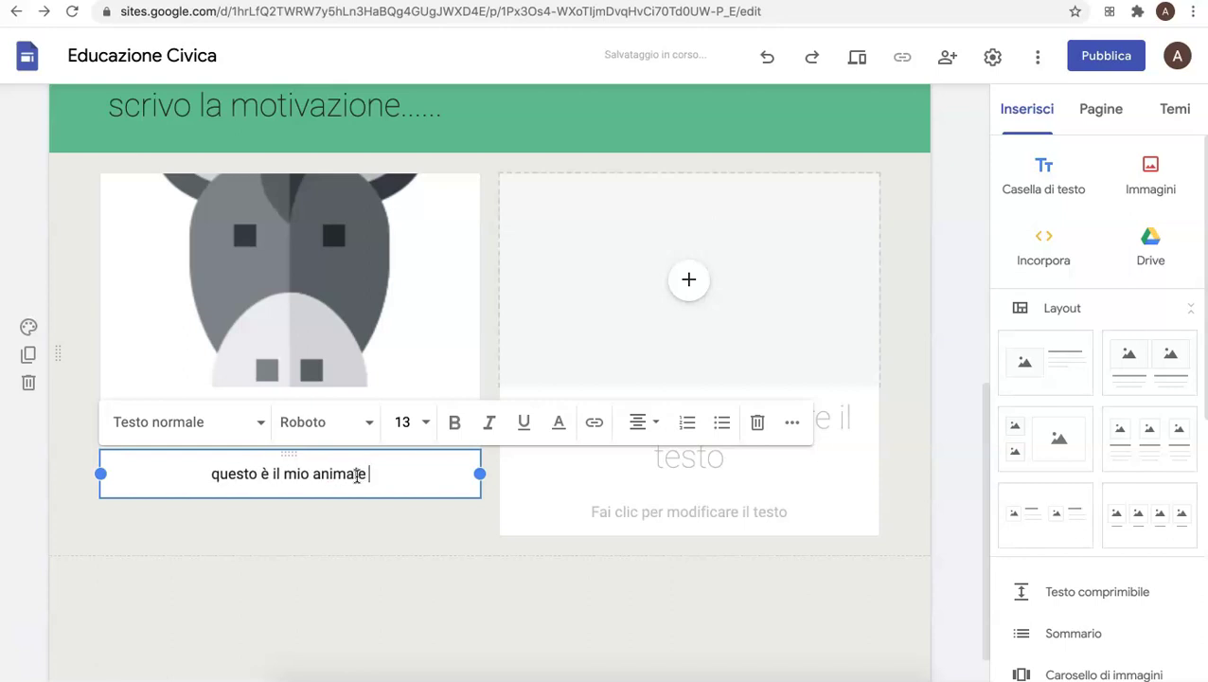
pyautogui.write(' preferito')
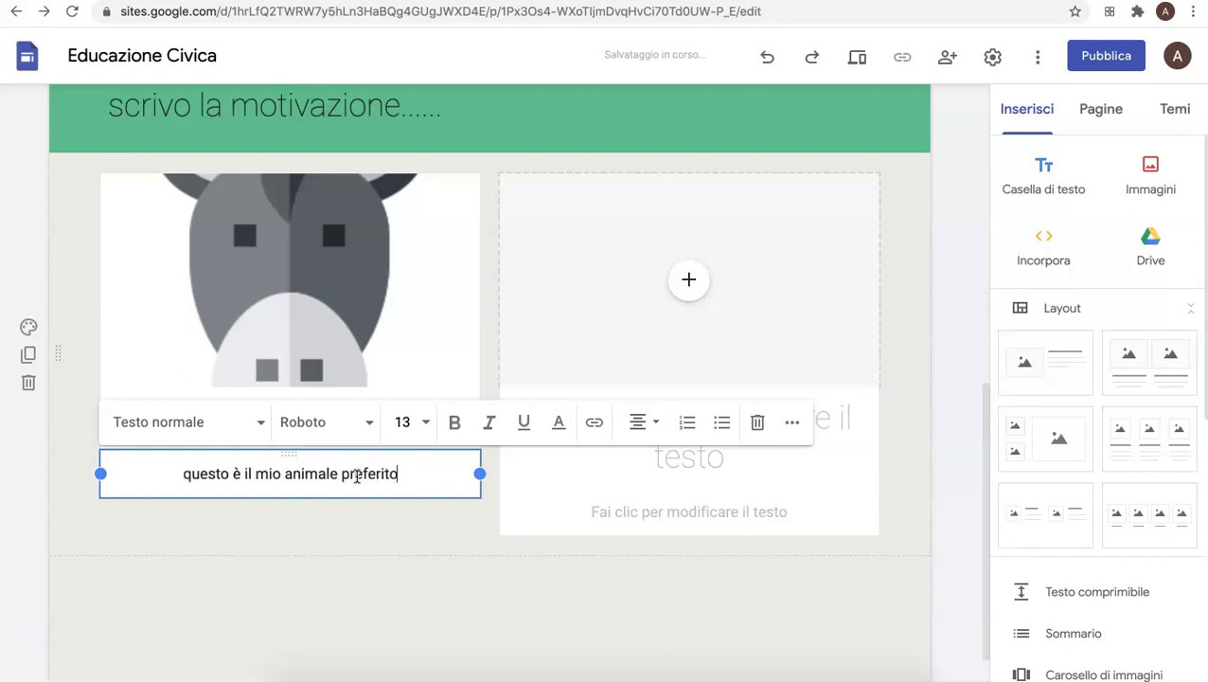
pyautogui.click(346, 535)
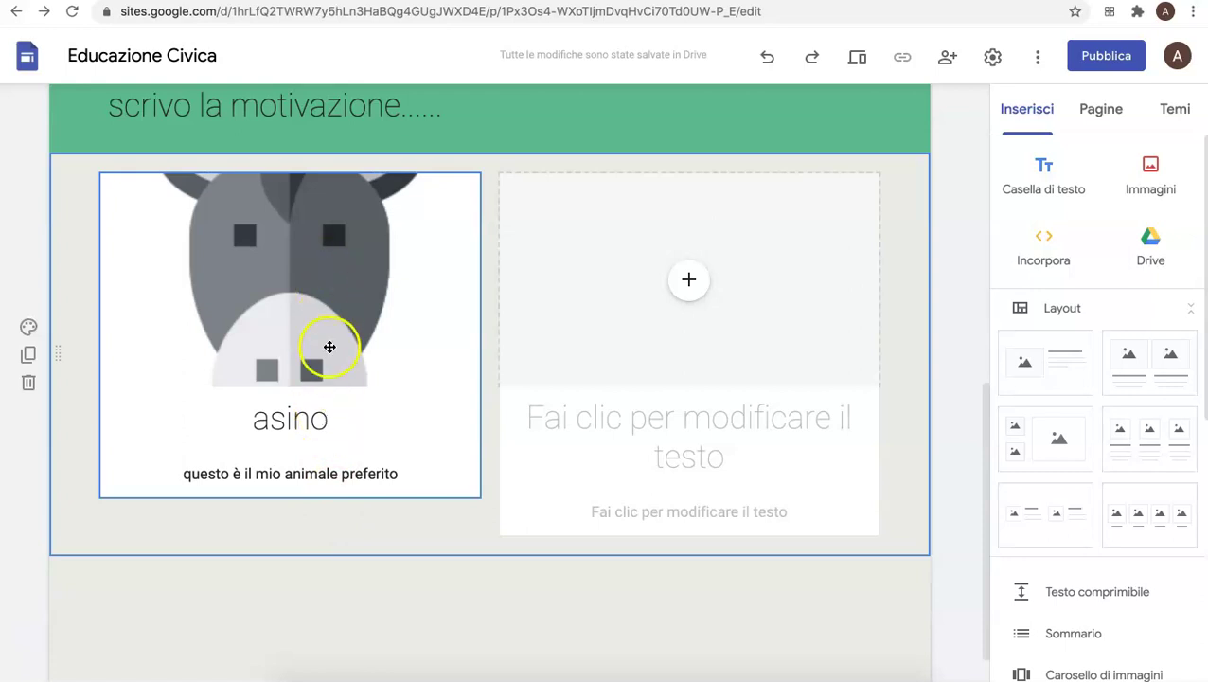
pyautogui.click(325, 422)
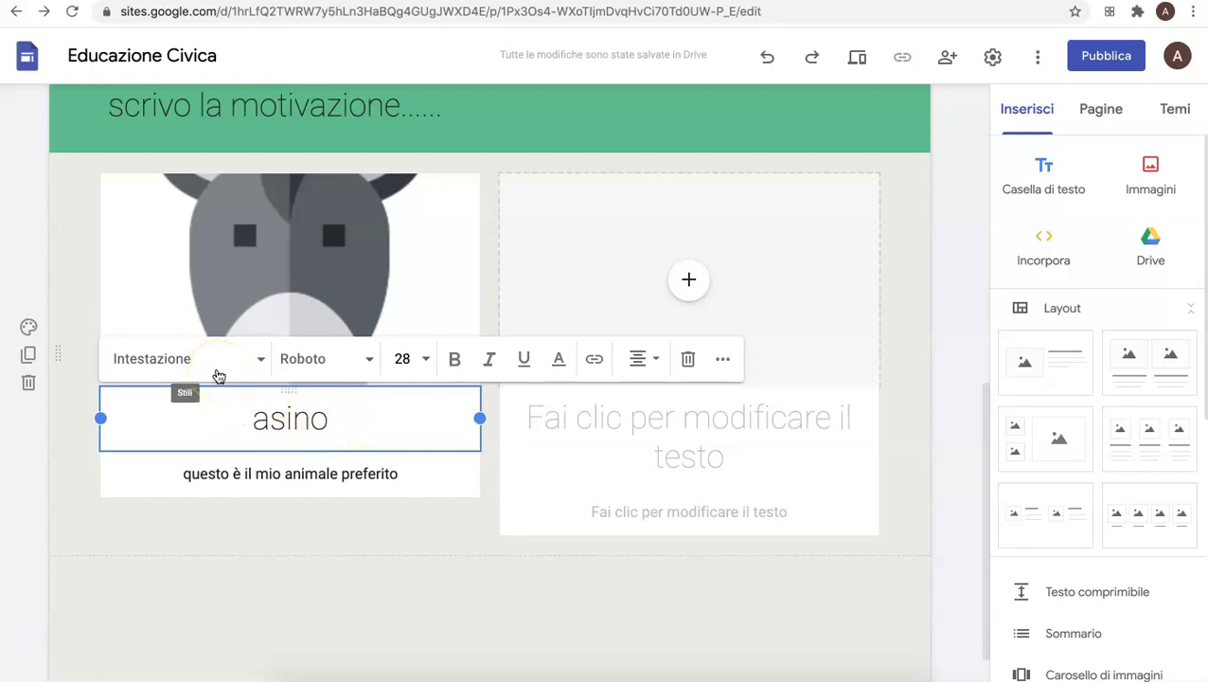
pyautogui.click(248, 475)
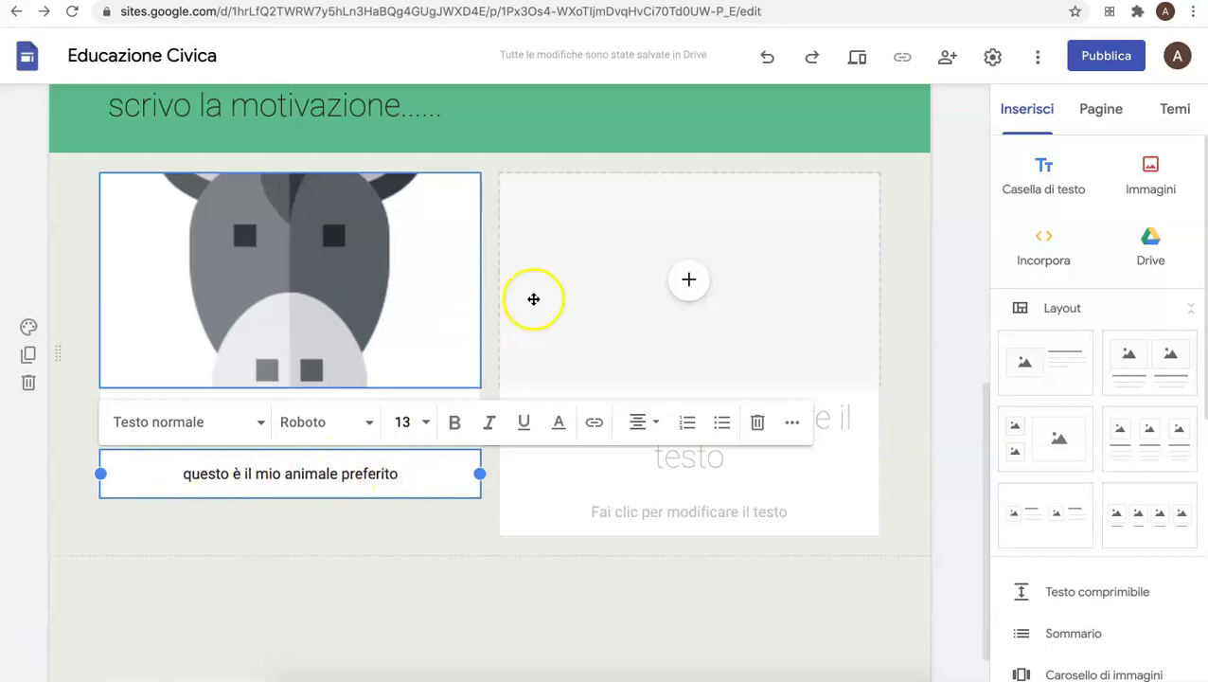
pyautogui.click(689, 284)
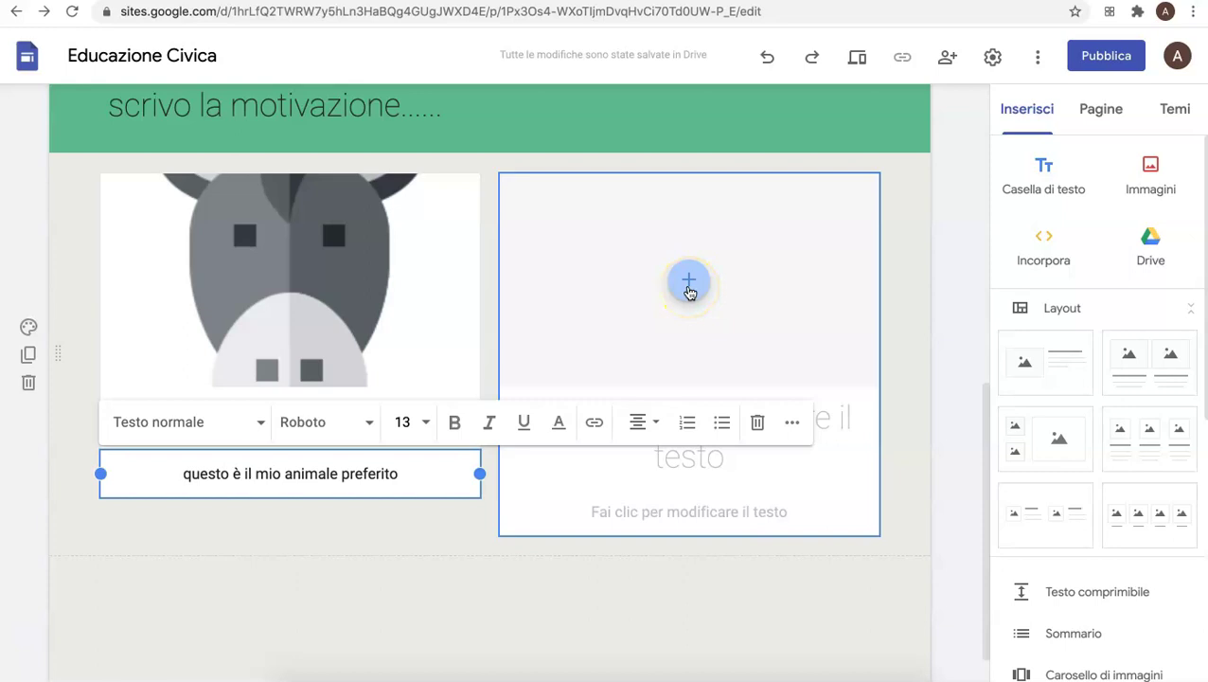
pyautogui.click(903, 257)
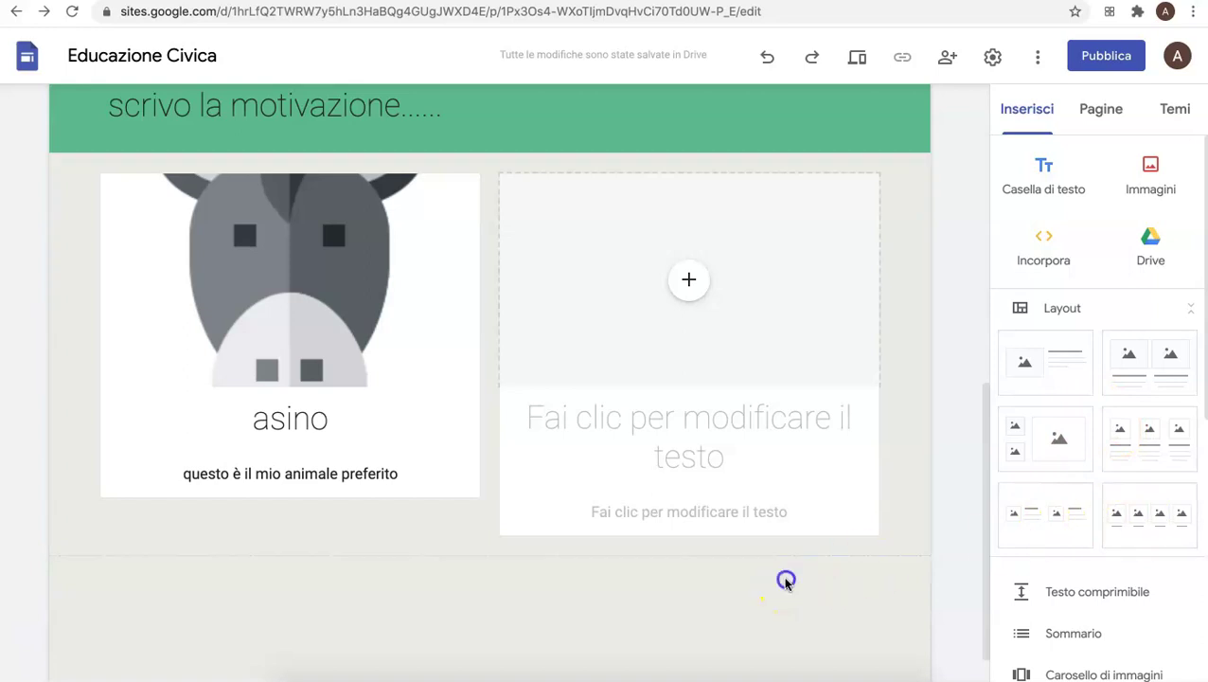
# Step: Start a new image carousel on the page and open the selection of existing Drive images for it
pyautogui.scroll(-1, 803, 587)
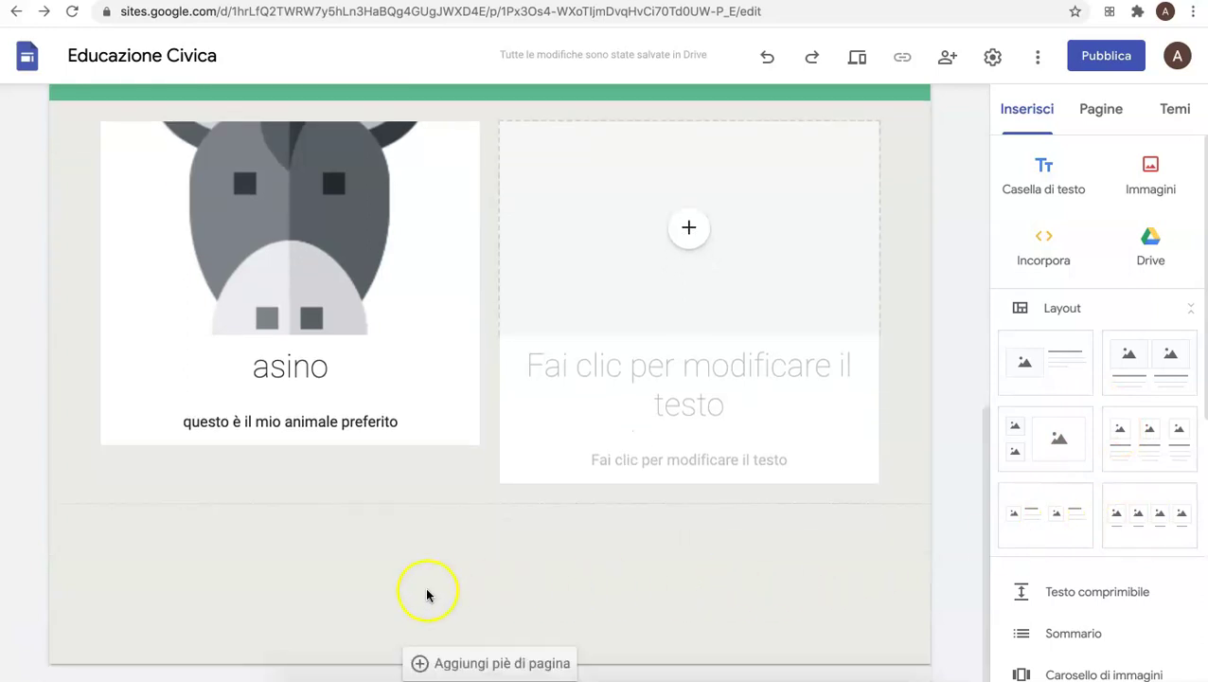
pyautogui.scroll(-5, 1089, 577)
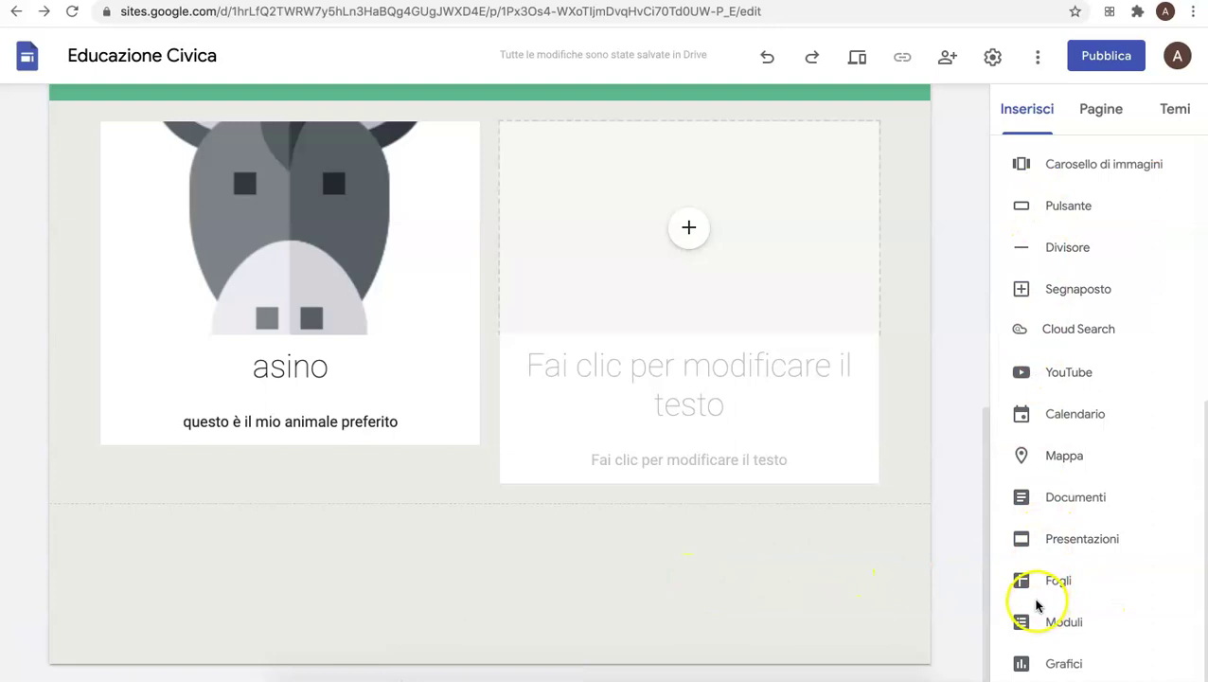
pyautogui.click(1085, 167)
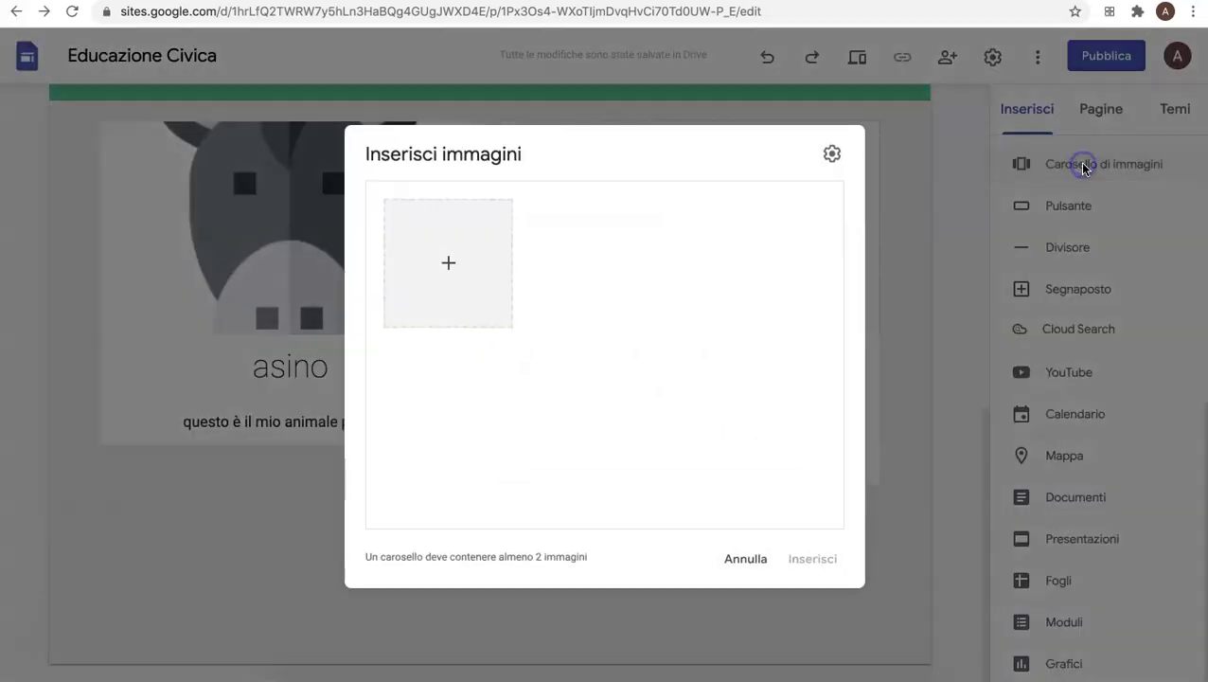
pyautogui.click(445, 270)
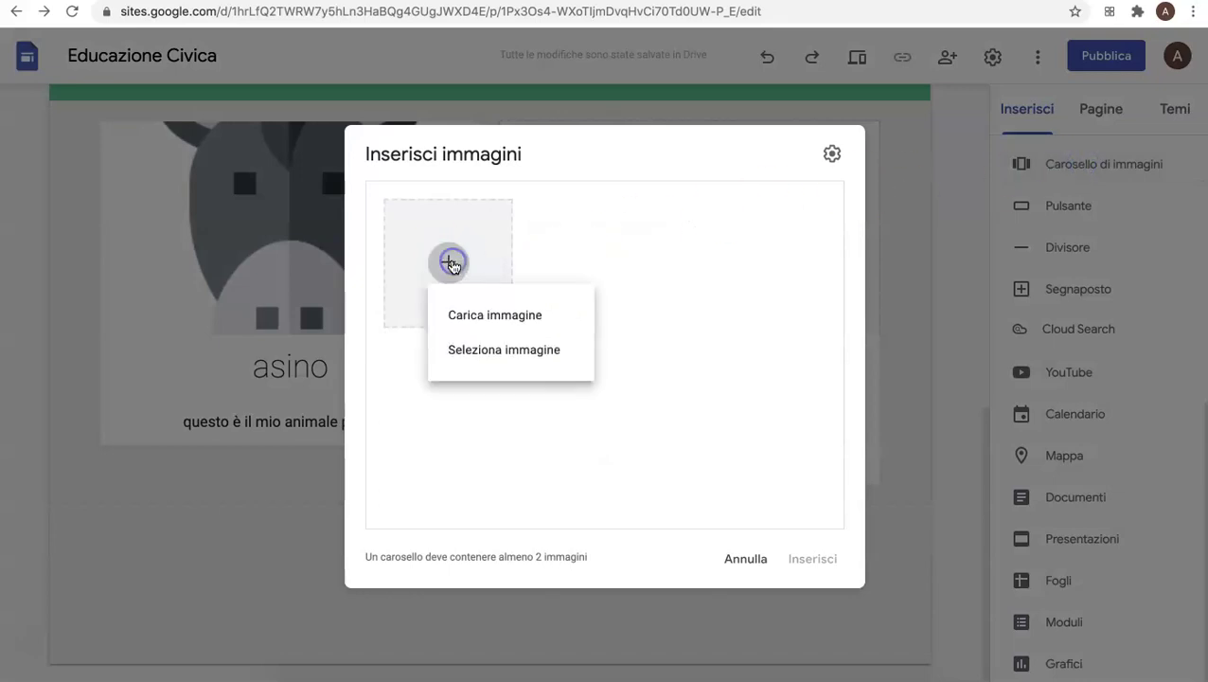
pyautogui.click(480, 349)
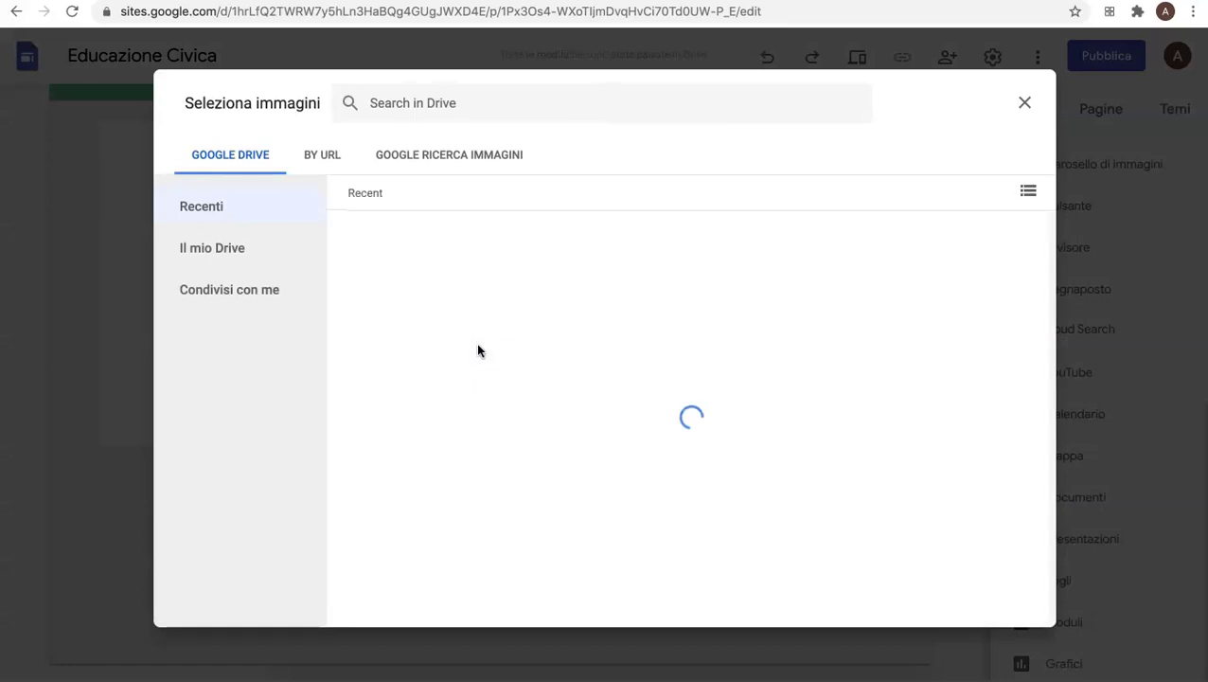
# Step: Select the donkey, dog, lion and rabbit pictures from Drive and insert them as a carousel below the asino layout
pyautogui.scroll(-1, 714, 519)
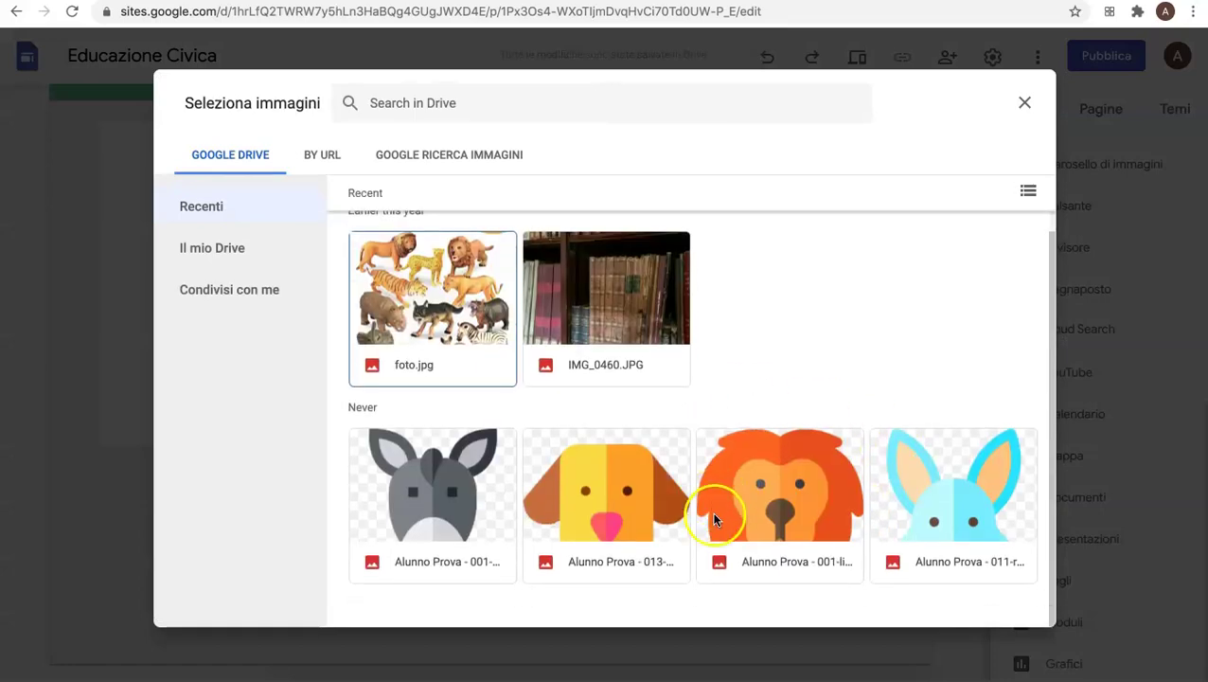
pyautogui.click(430, 477)
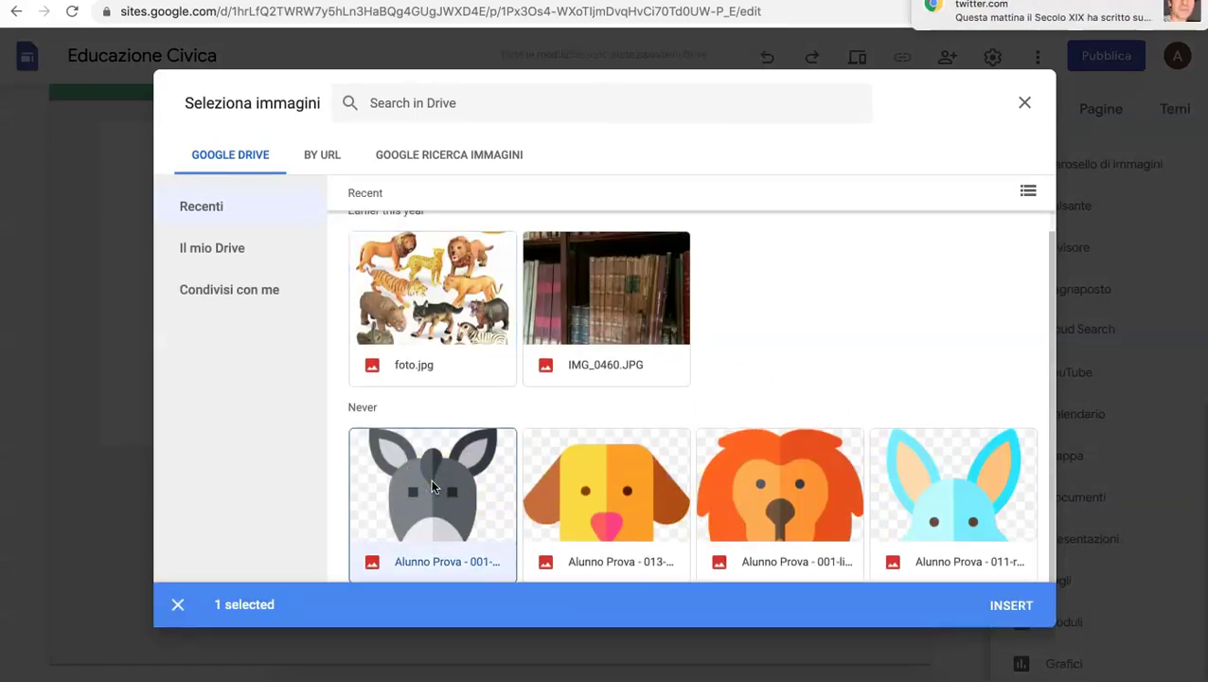
pyautogui.click(617, 503)
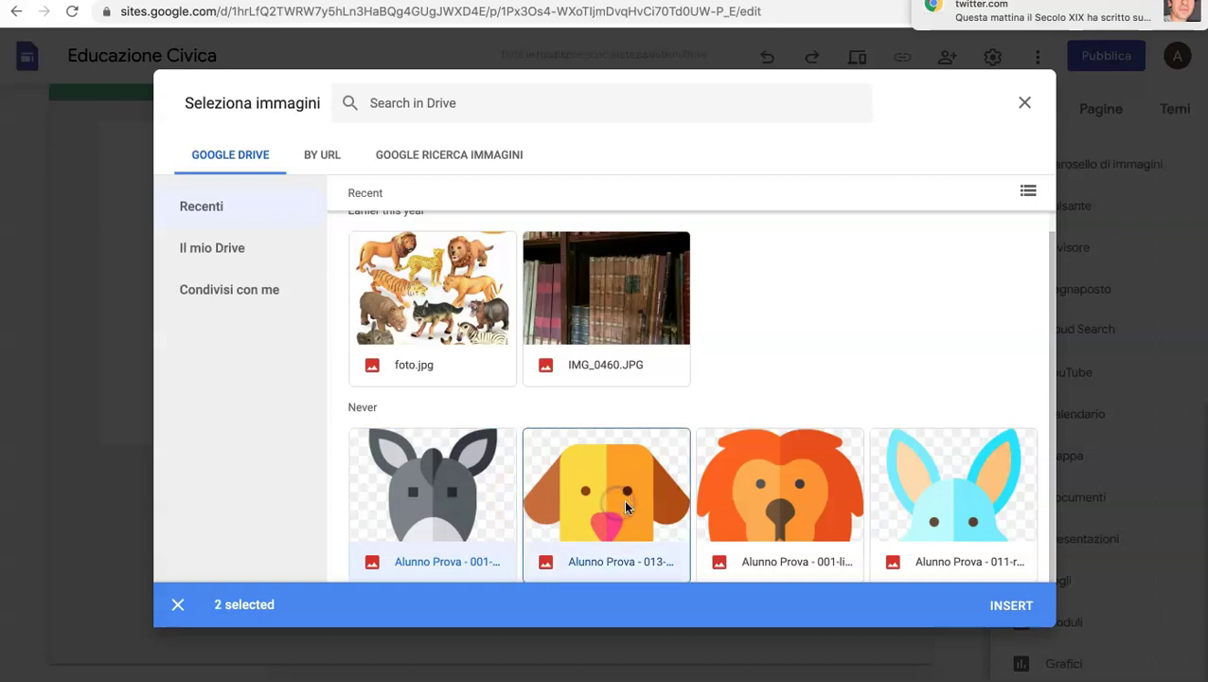
pyautogui.click(758, 501)
pyautogui.click(943, 503)
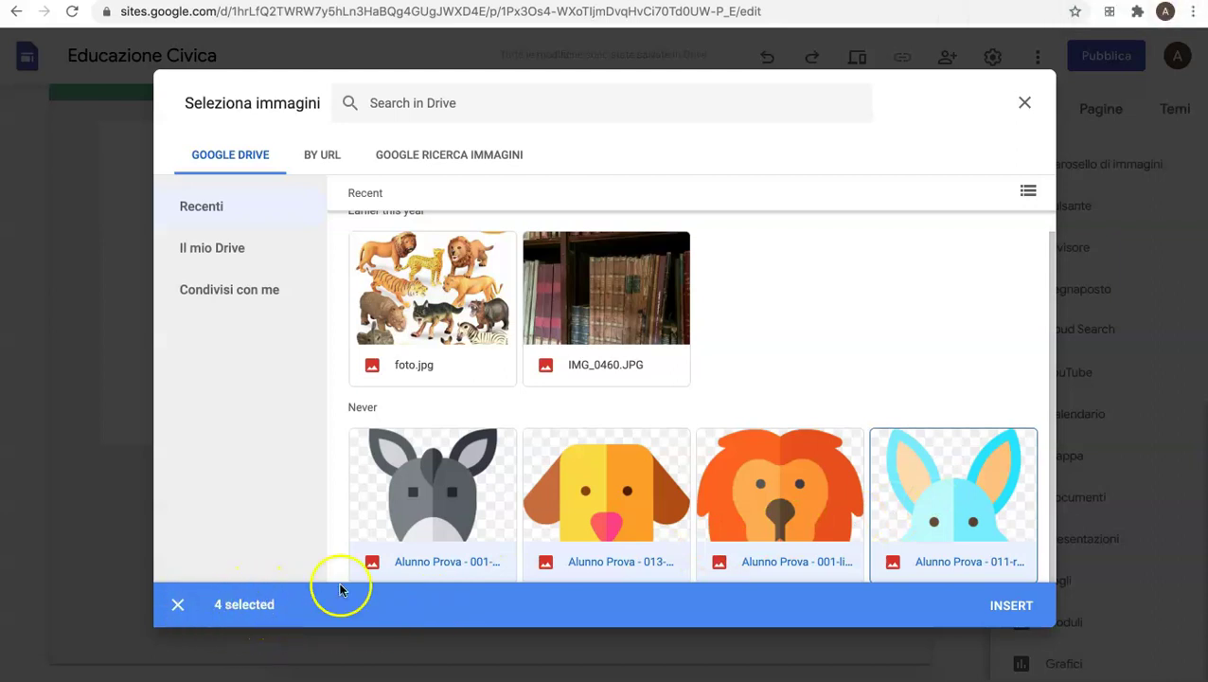
pyautogui.click(1008, 606)
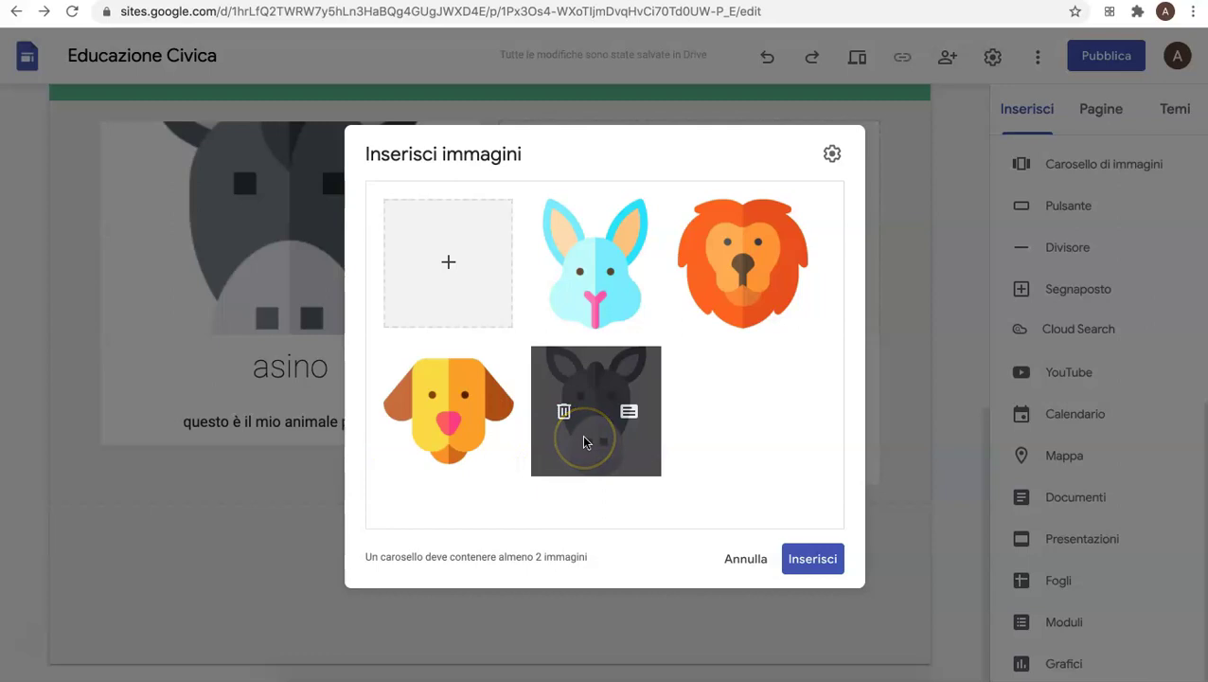
pyautogui.click(826, 566)
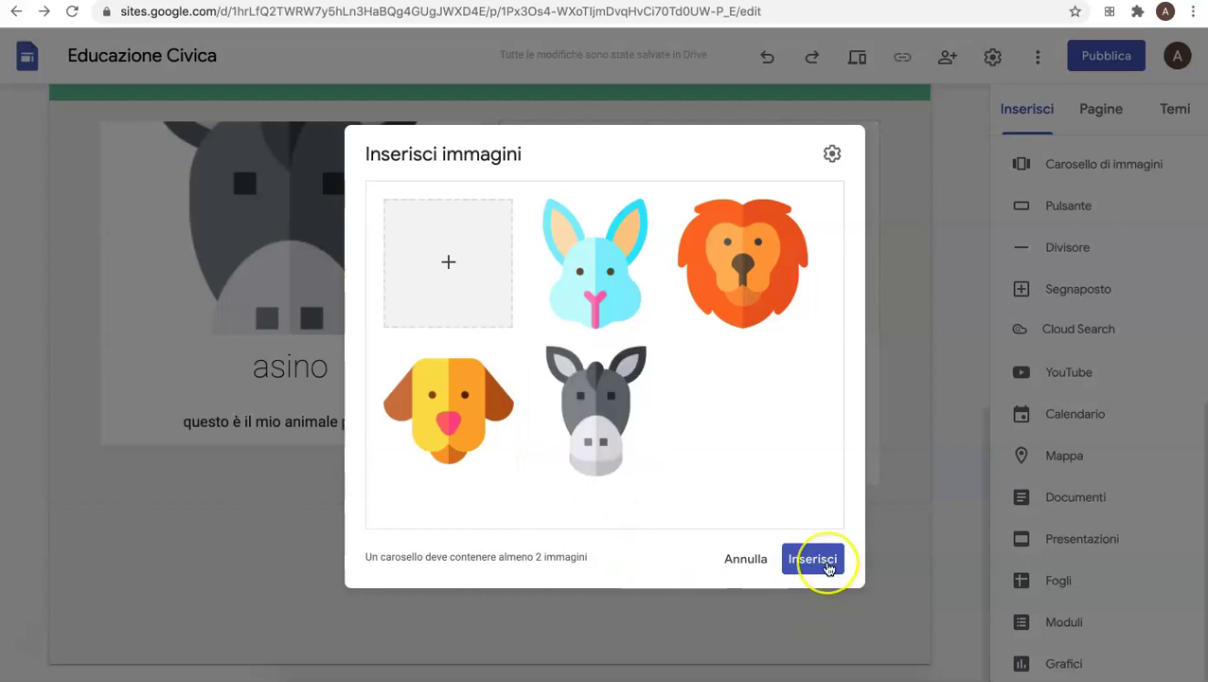
pyautogui.click(812, 559)
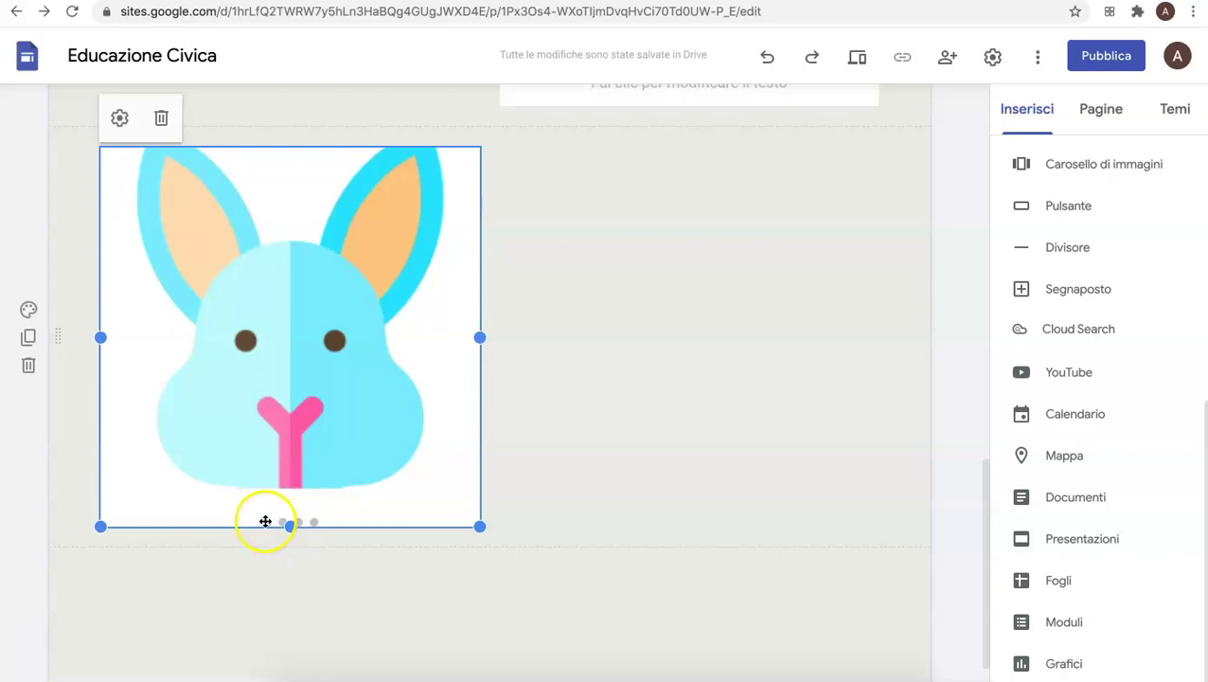
# Step: Try to switch between the carousel's pictures directly in the page editor
pyautogui.click(283, 522)
pyautogui.click(488, 465)
pyautogui.click(287, 523)
pyautogui.click(282, 522)
pyautogui.click(447, 343)
pyautogui.click(604, 353)
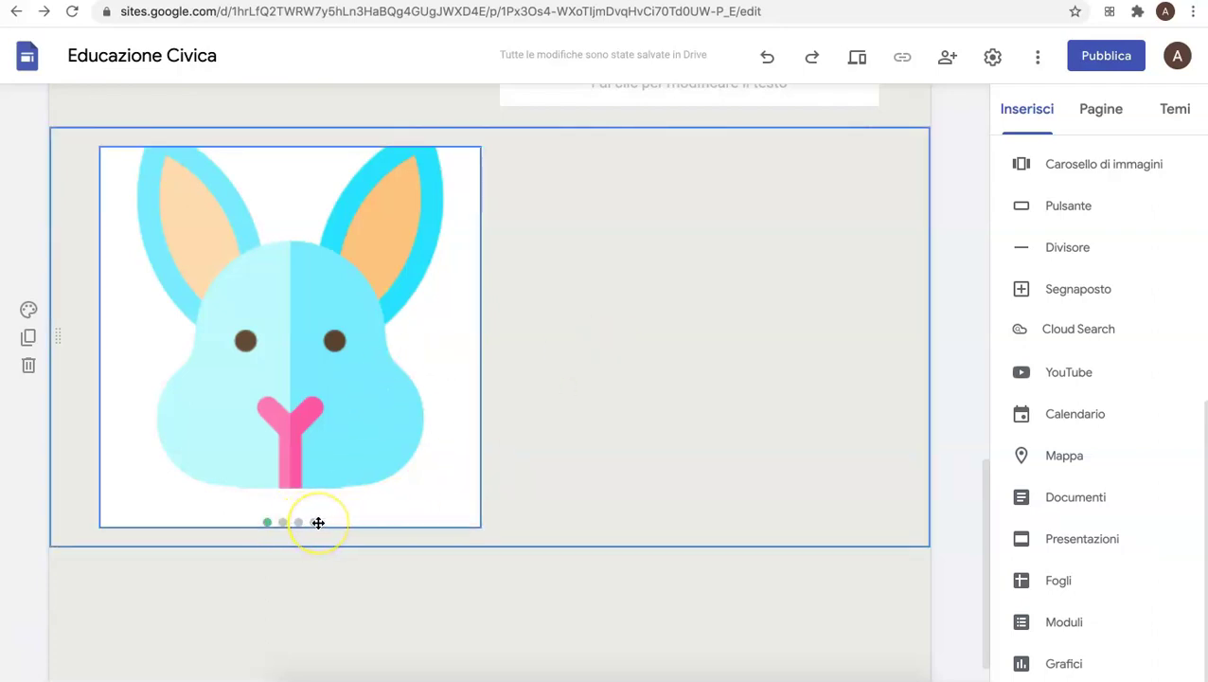
pyautogui.click(510, 488)
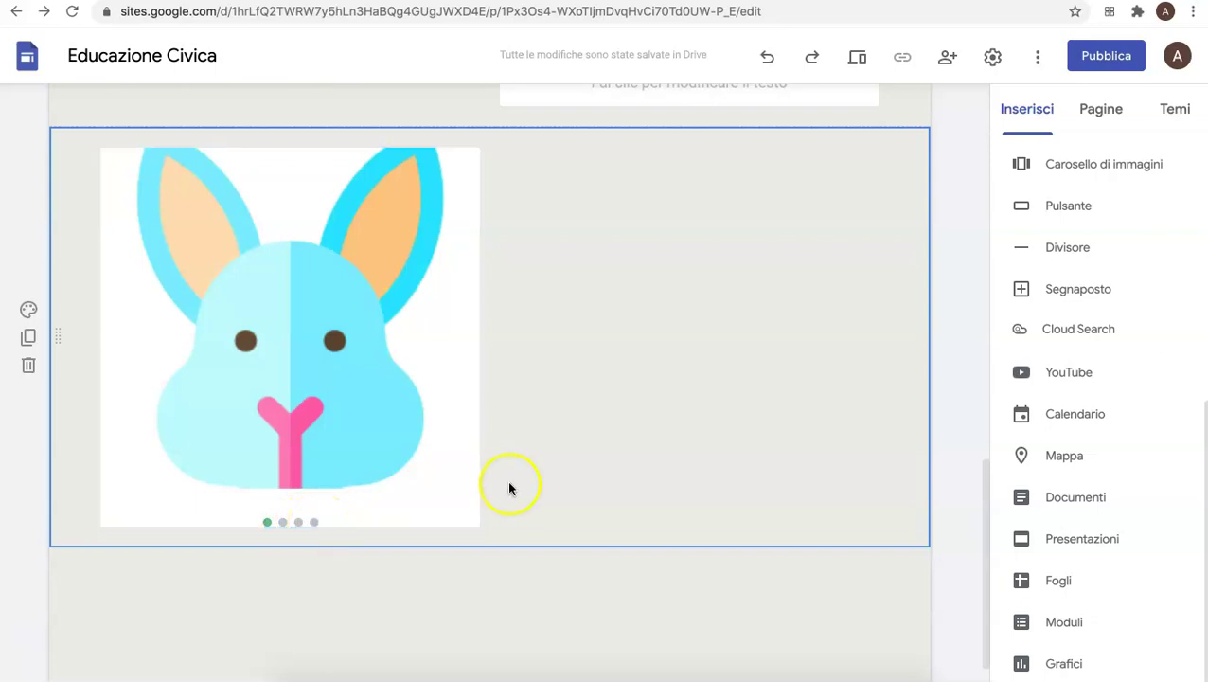
pyautogui.click(554, 189)
# Step: Preview the argomento1 page and look through it down to the animal carousel
pyautogui.click(857, 57)
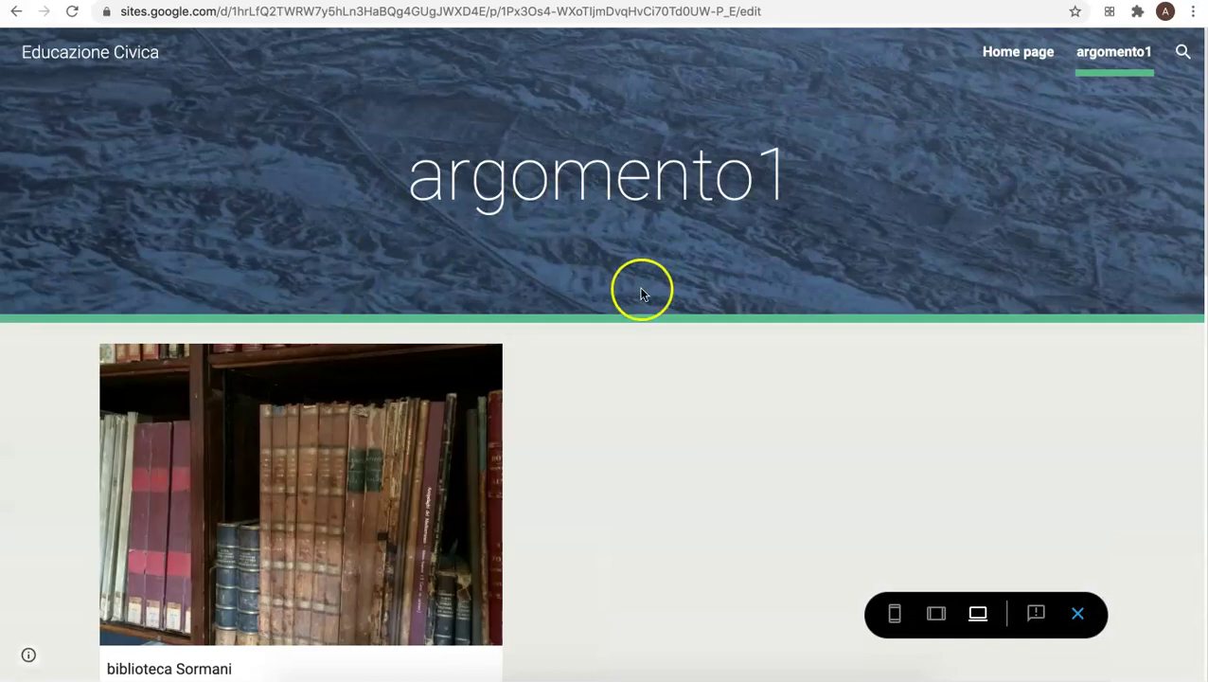
pyautogui.scroll(-2, 640, 289)
pyautogui.scroll(-6, 640, 288)
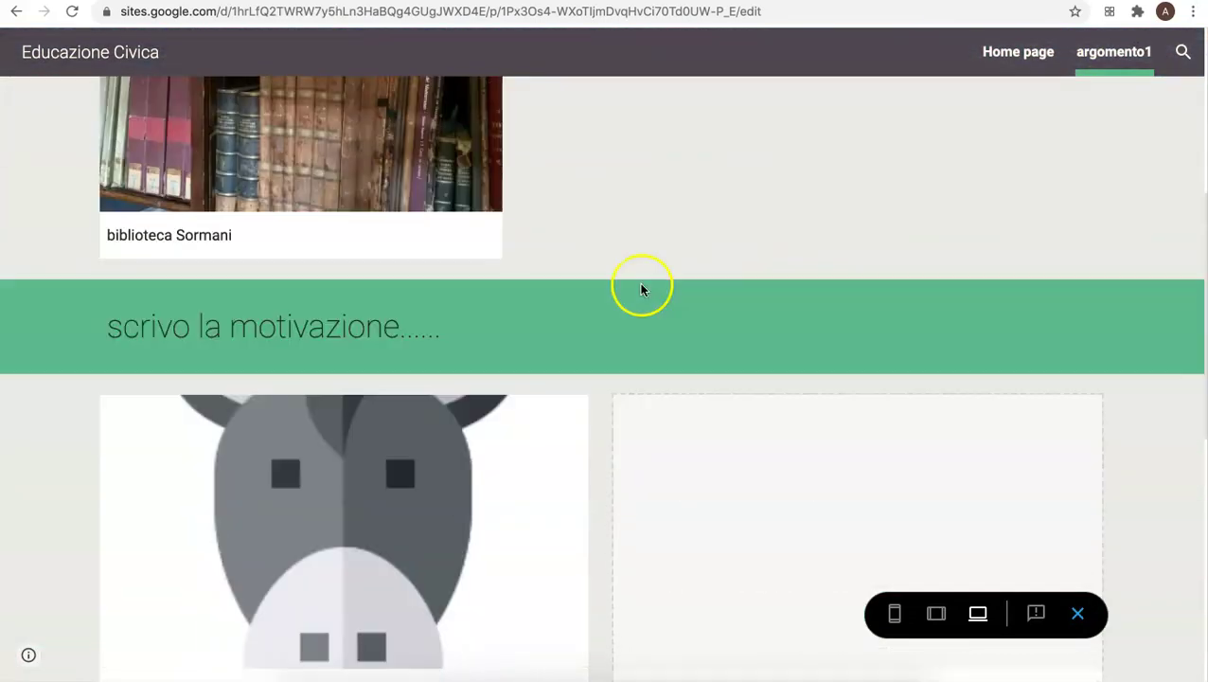
pyautogui.scroll(-5, 641, 289)
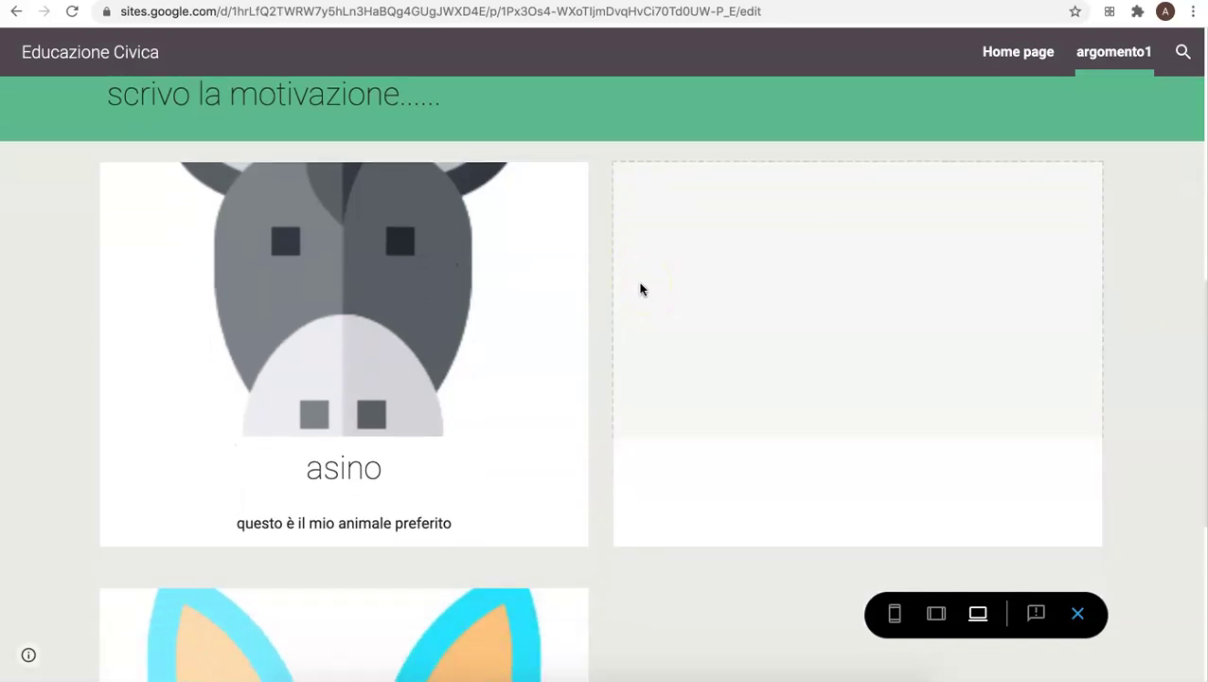
pyautogui.scroll(-1, 640, 289)
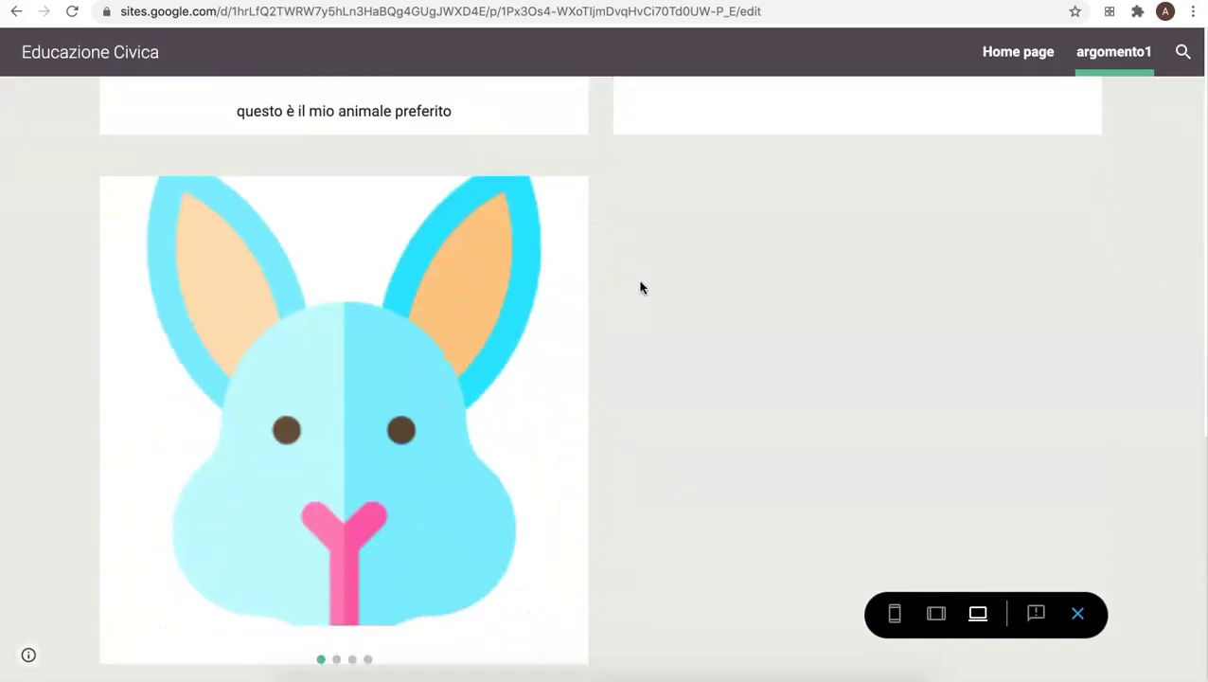
pyautogui.moveTo(322, 476)
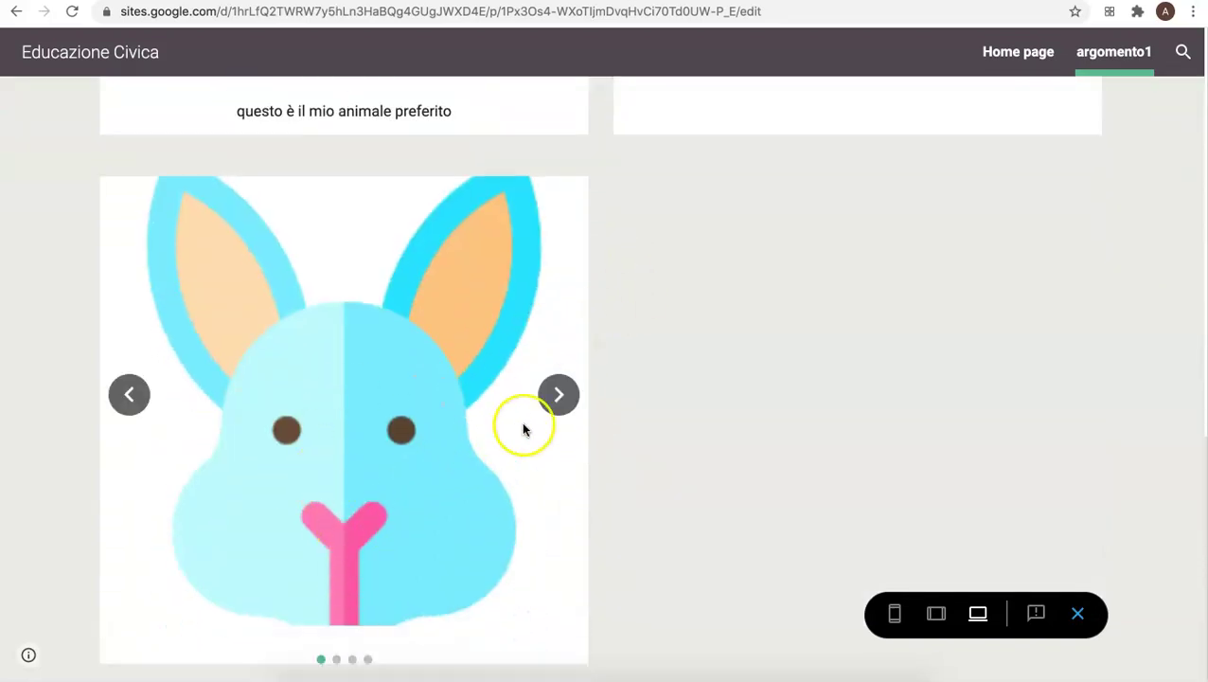
# Step: Step through all the carousel's animal pictures in the preview, and return to editing the page
pyautogui.click(560, 396)
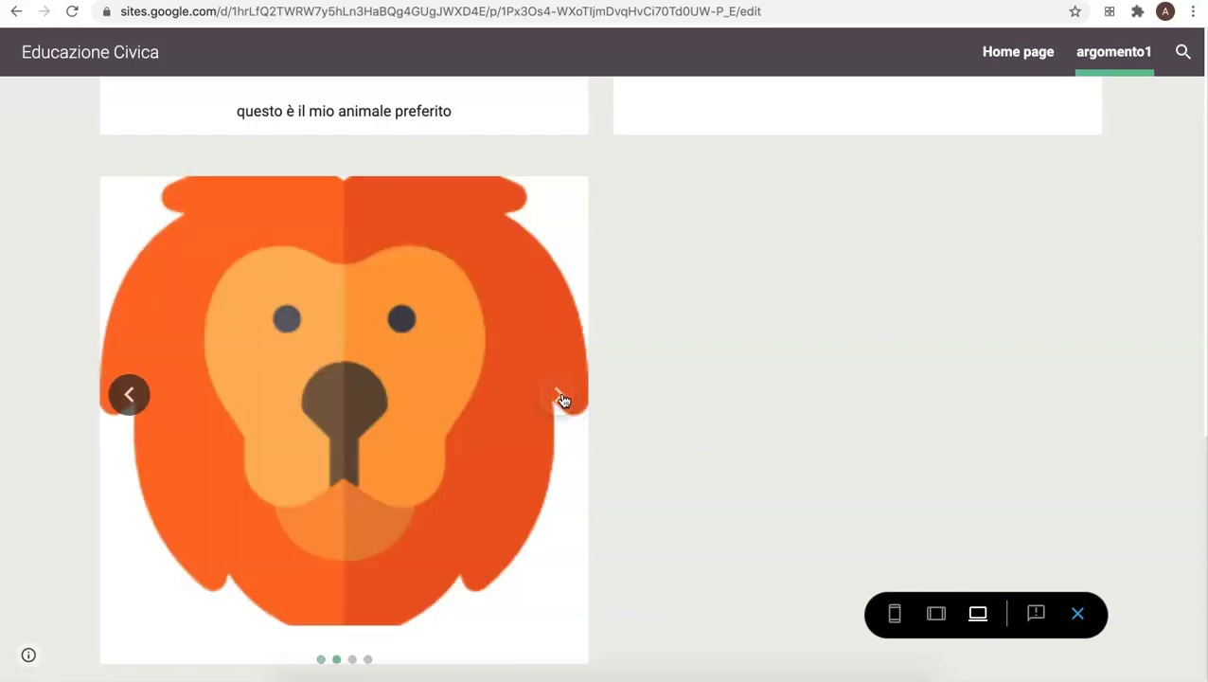
pyautogui.click(562, 400)
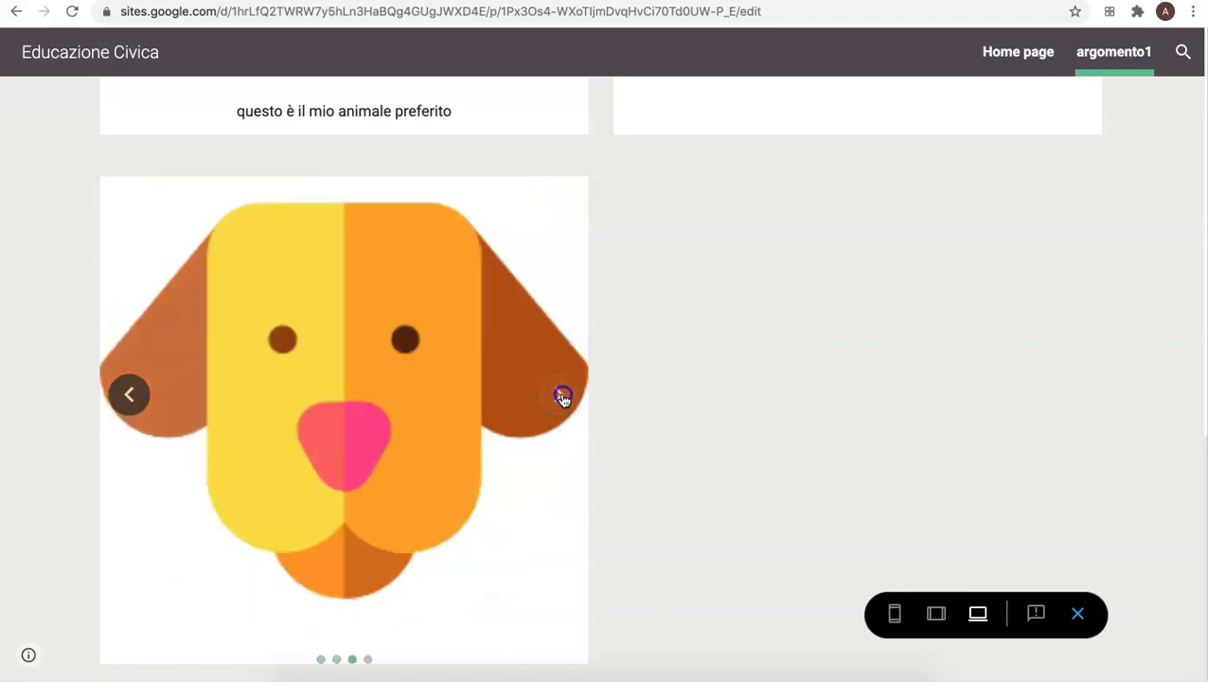
pyautogui.click(562, 398)
pyautogui.click(560, 402)
pyautogui.click(561, 401)
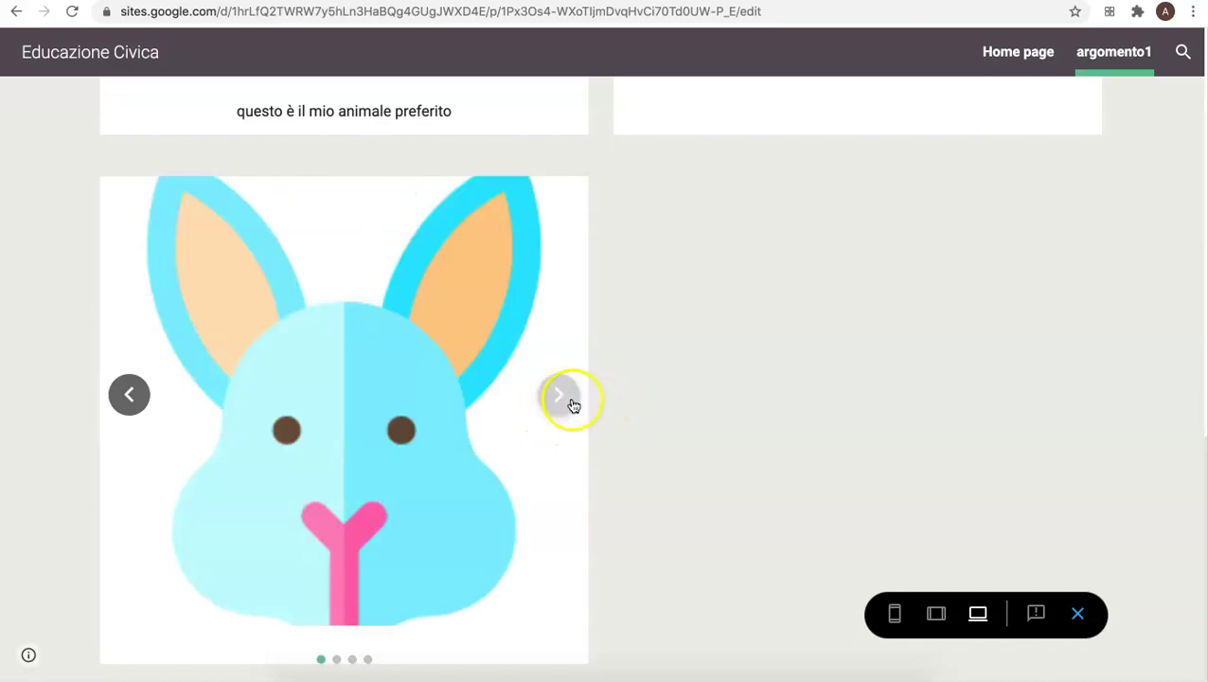
pyautogui.click(567, 400)
pyautogui.click(572, 402)
pyautogui.click(569, 401)
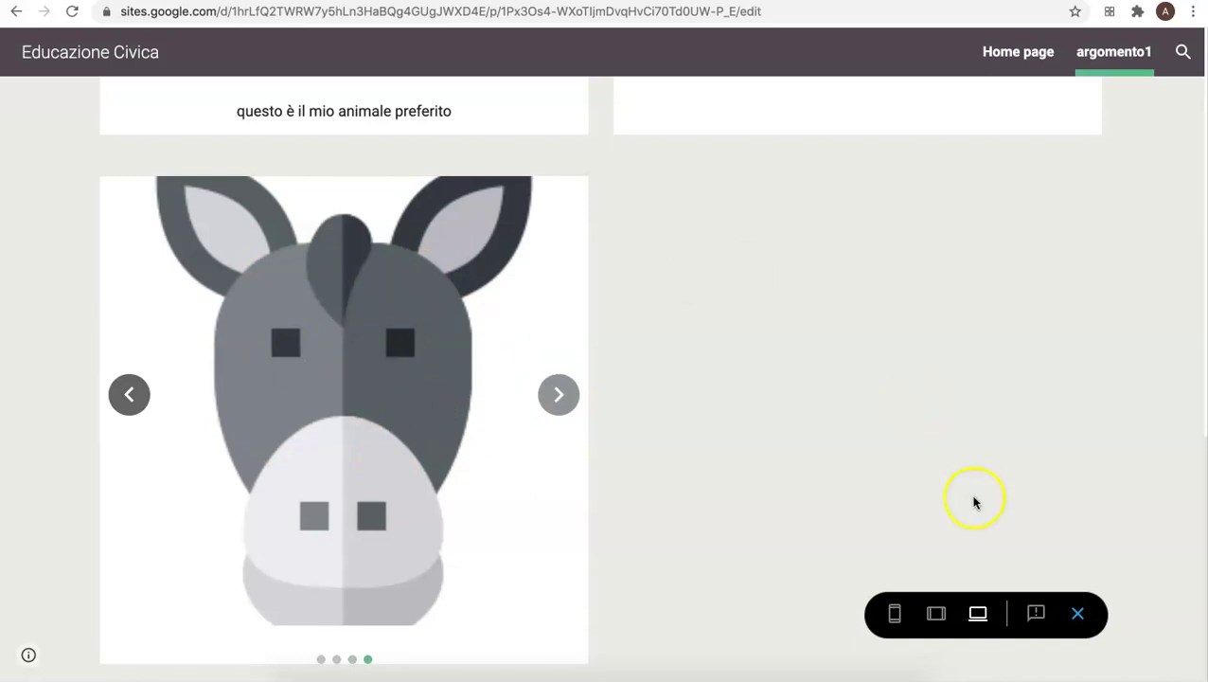
pyautogui.click(1078, 614)
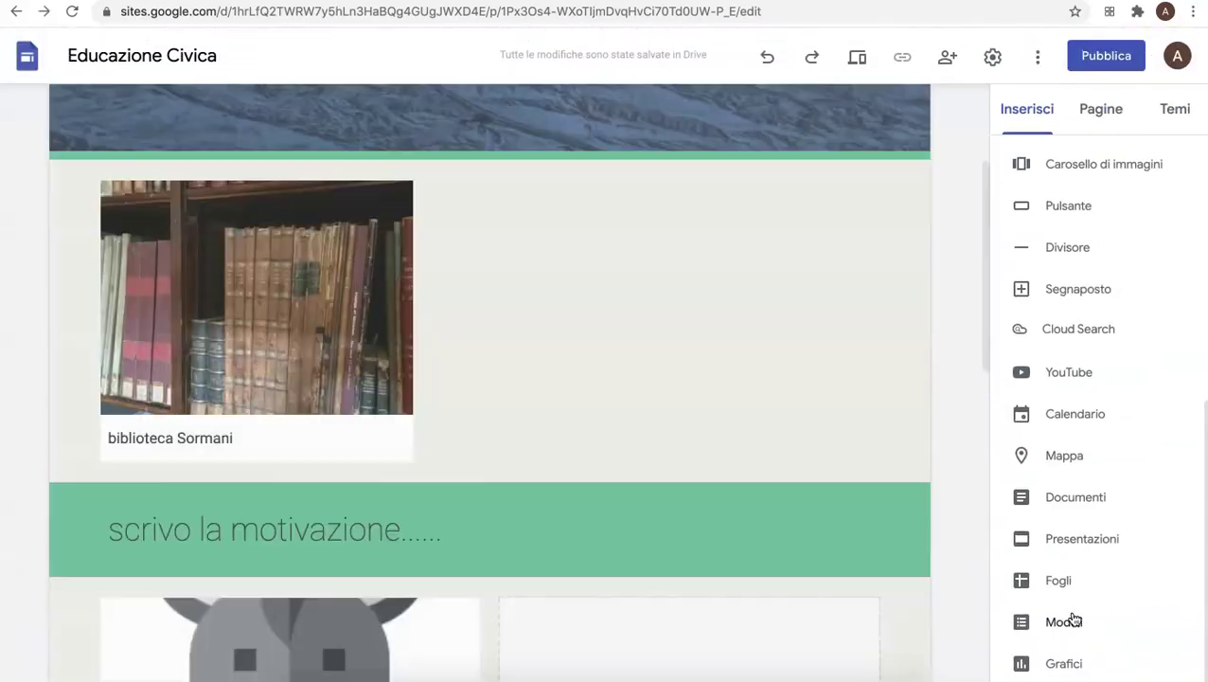
# Step: Add a text box and place it in the empty area beside the rabbit carousel
pyautogui.scroll(-4, 697, 573)
pyautogui.scroll(-5, 697, 573)
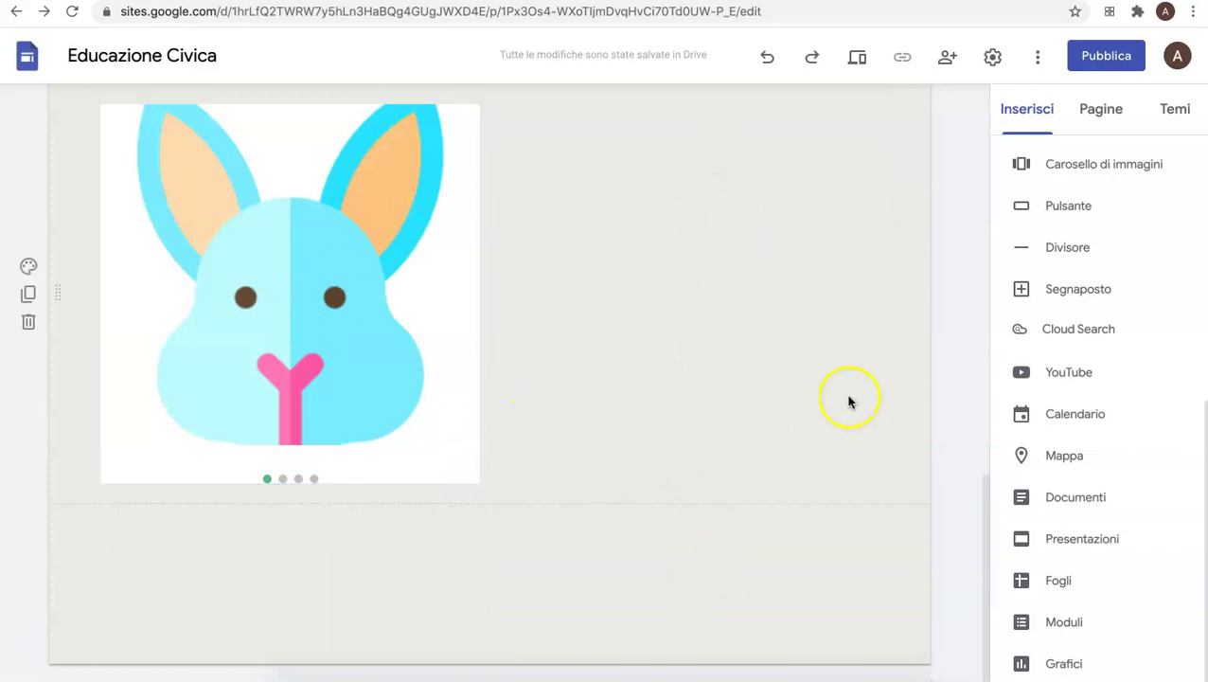
pyautogui.scroll(3, 849, 402)
pyautogui.scroll(5, 1127, 332)
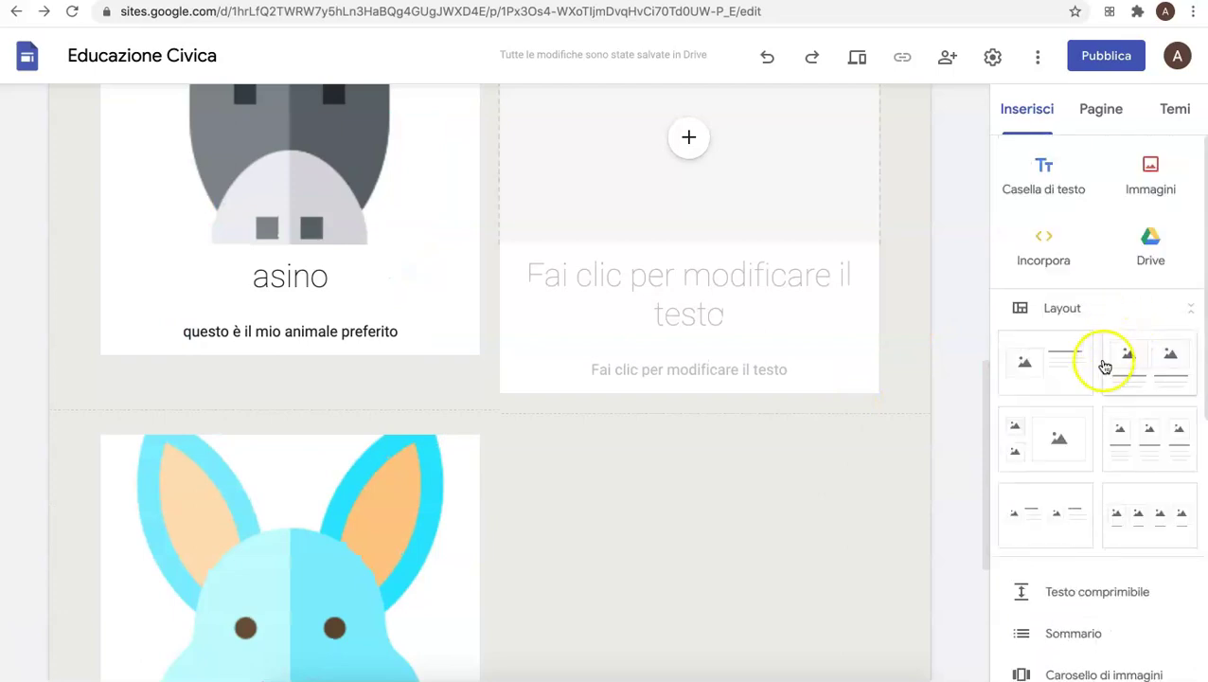
pyautogui.click(1046, 169)
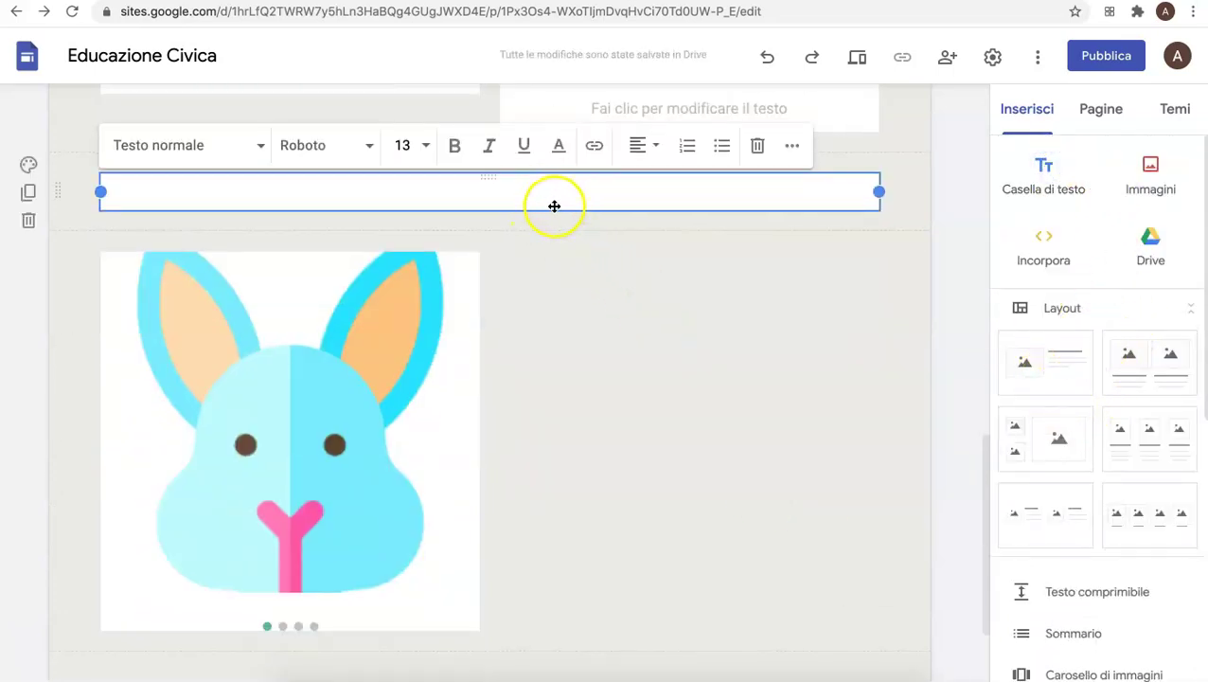
pyautogui.click(490, 178)
pyautogui.moveTo(489, 177); pyautogui.dragTo(512, 282)
pyautogui.click(512, 315)
# Step: Shrink the carousel from its lower corner to a smaller width and height beside the text box
pyautogui.click(405, 339)
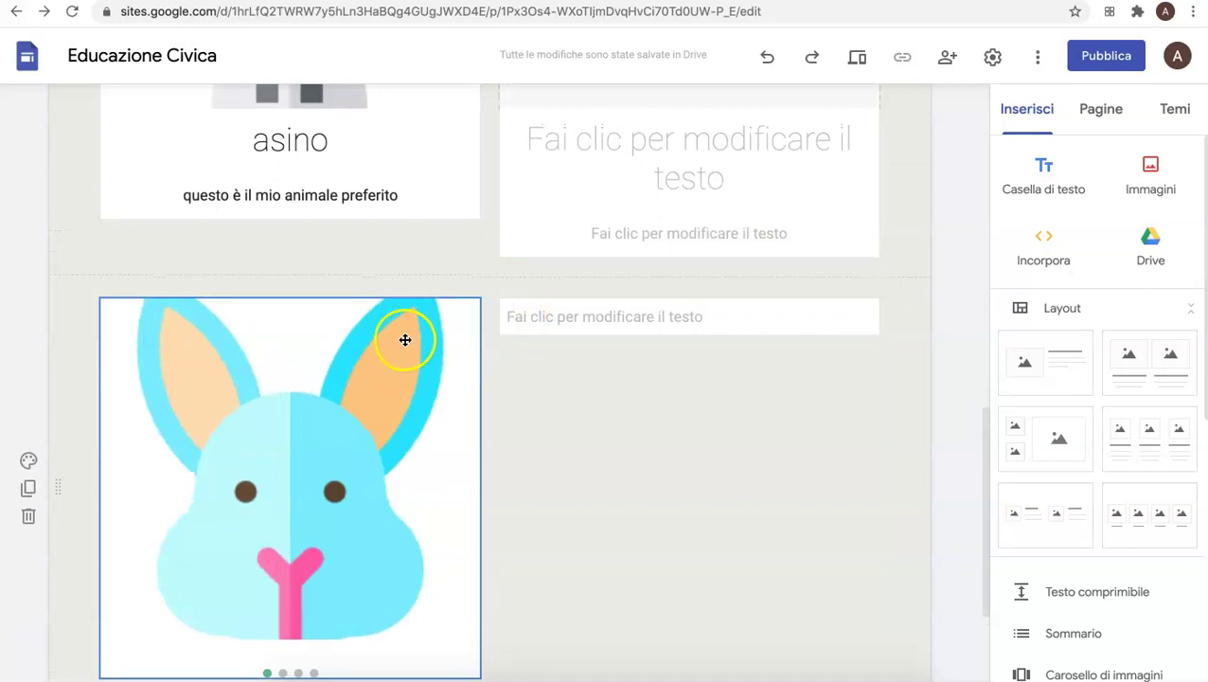
pyautogui.scroll(-2, 530, 552)
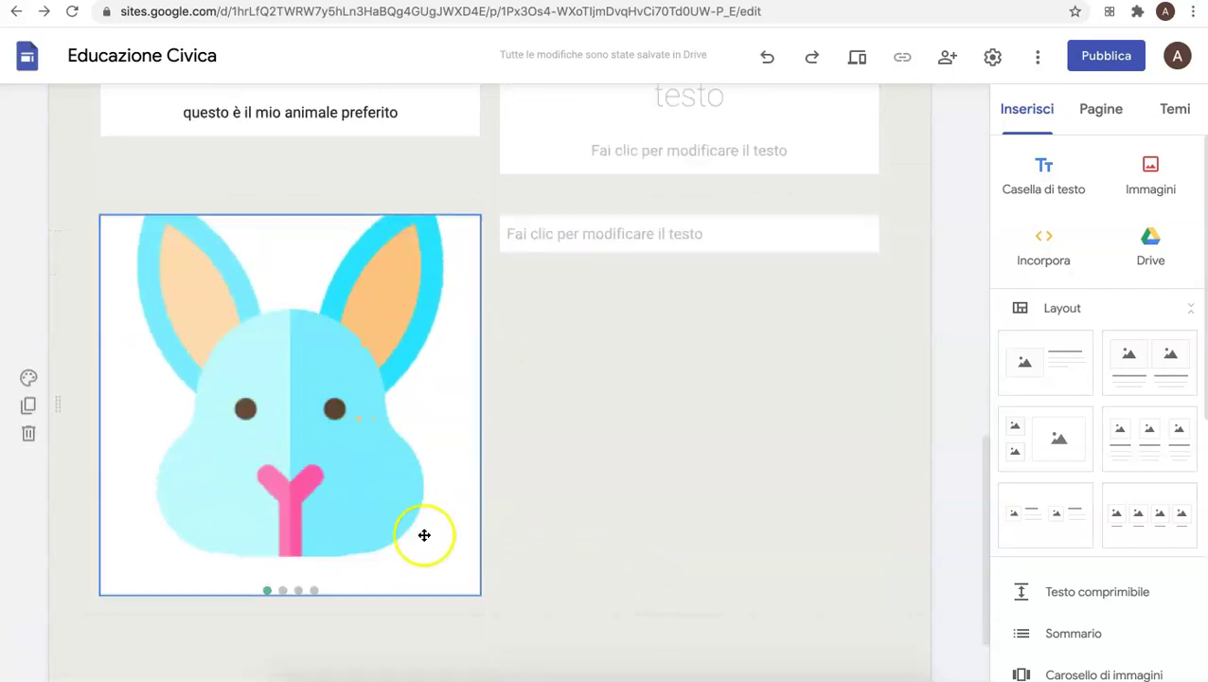
pyautogui.click(473, 593)
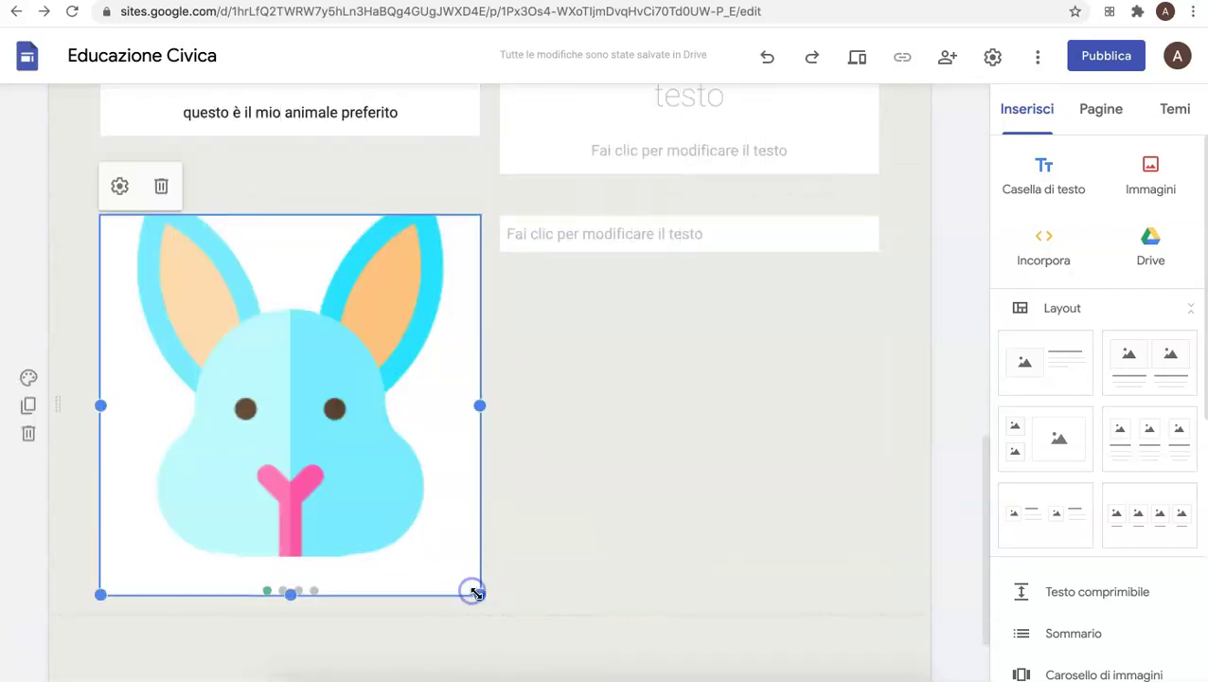
pyautogui.moveTo(478, 591); pyautogui.dragTo(411, 448)
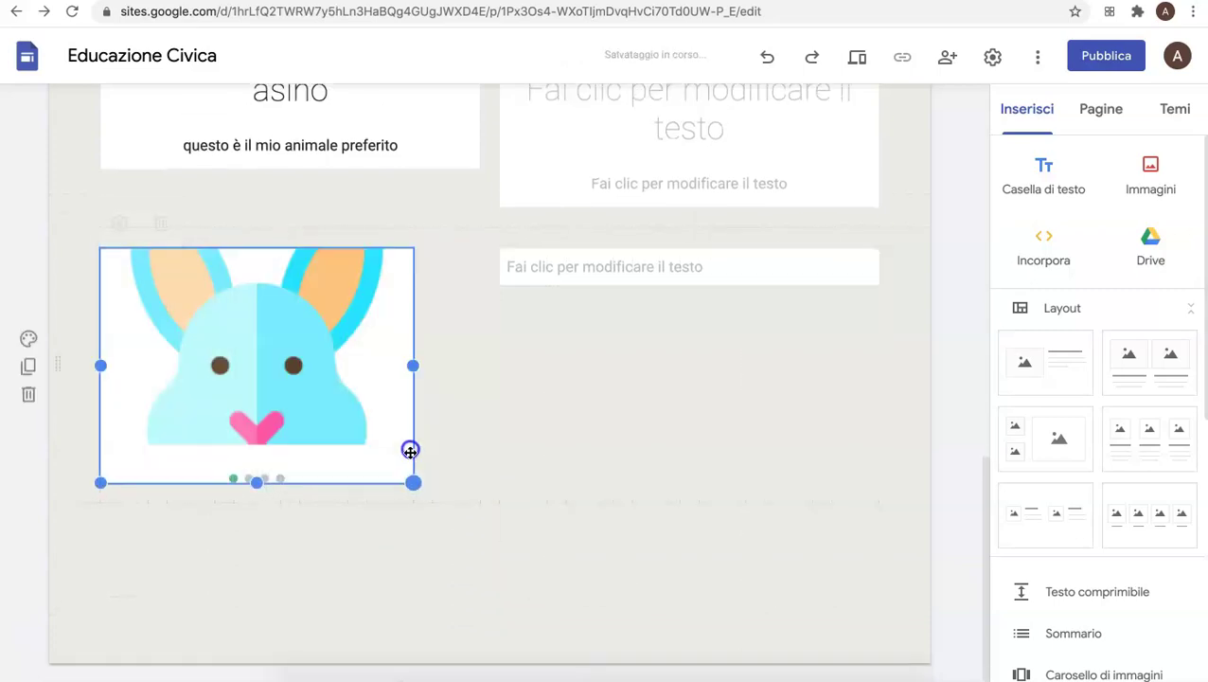
pyautogui.click(545, 408)
# Step: Write "gli allegri animali della fattoria" in the text box beside the carousel
pyautogui.click(596, 266)
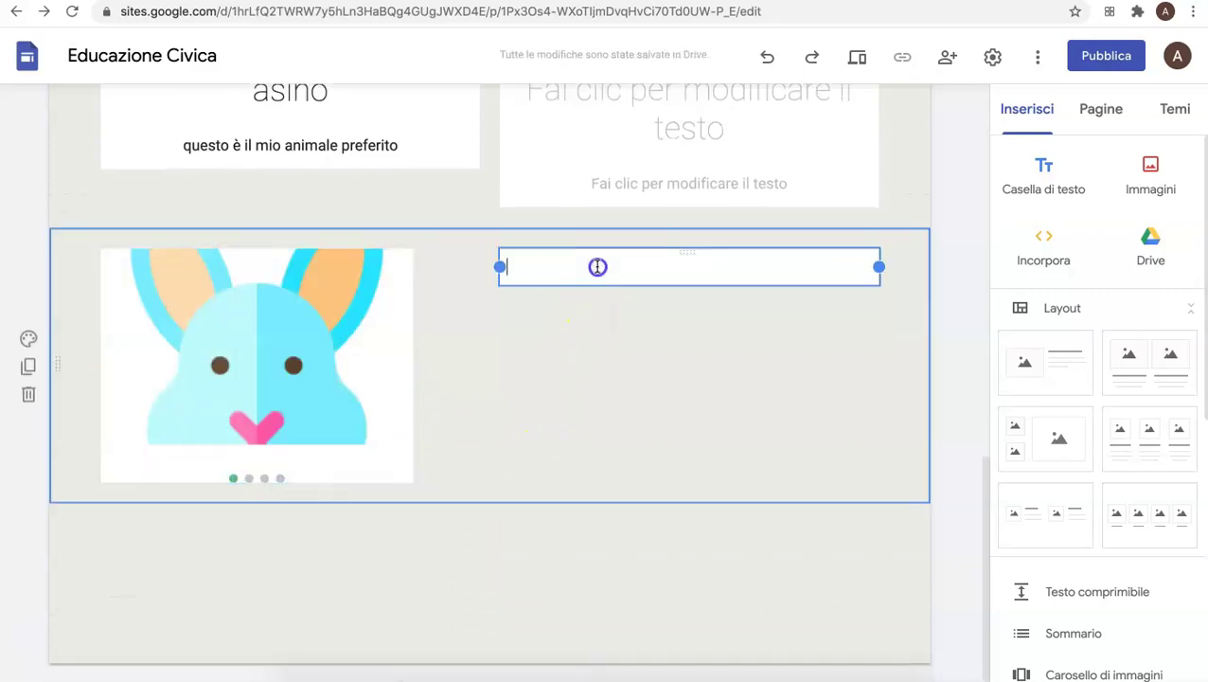
pyautogui.click(595, 269)
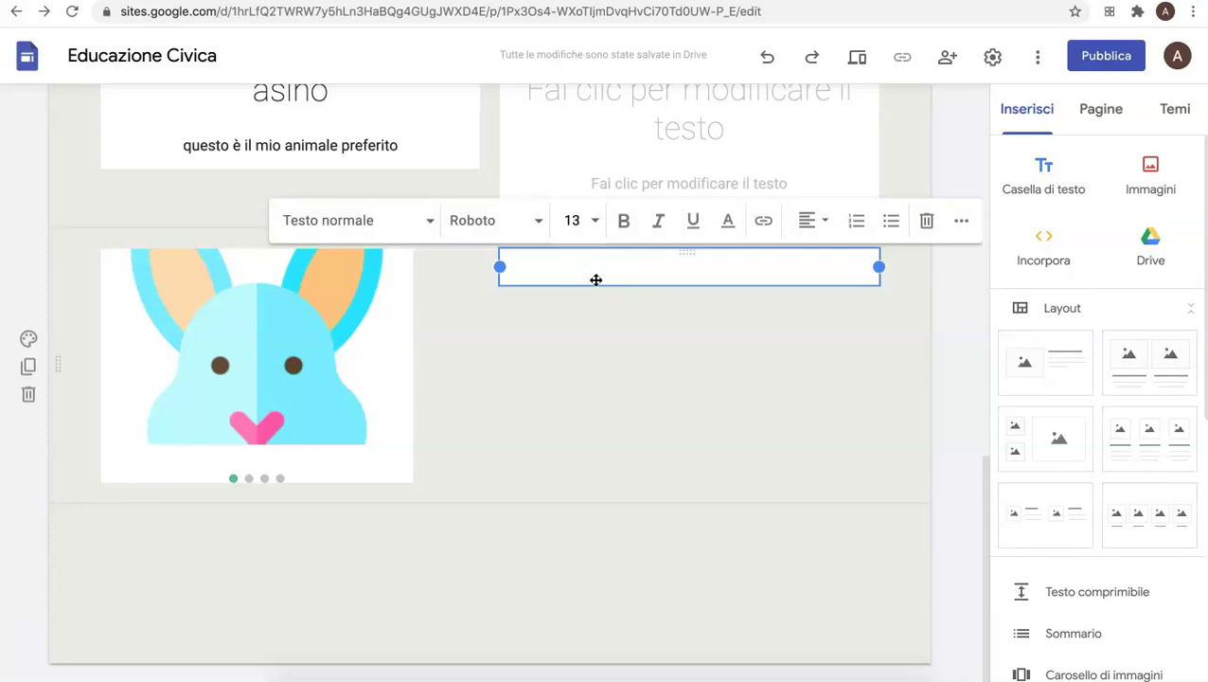
pyautogui.write('gli allegri aniali della')
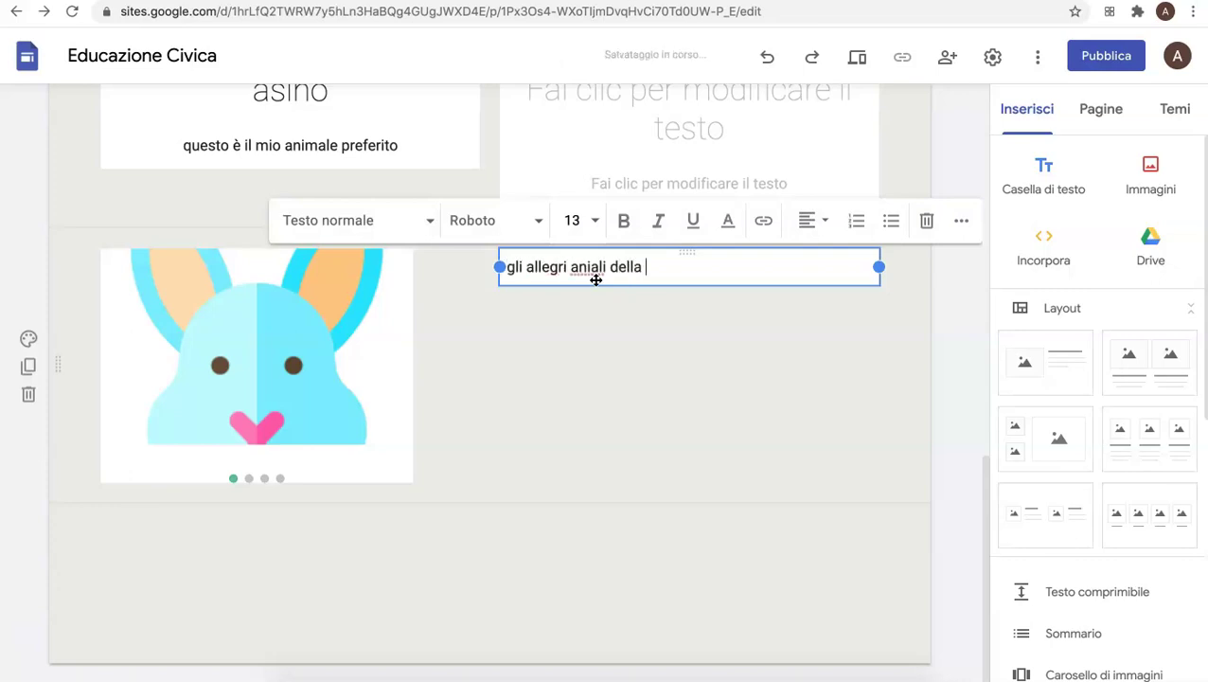
pyautogui.click(584, 274)
pyautogui.write('m')
pyautogui.click(528, 347)
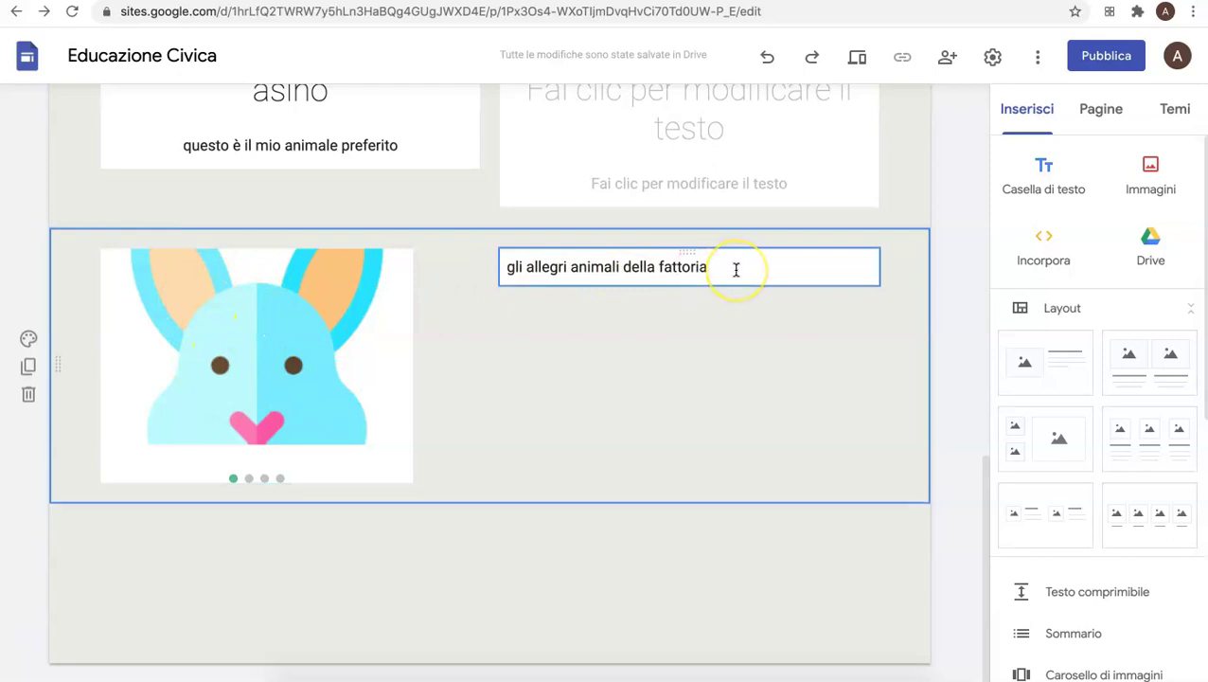
pyautogui.scroll(-3, 1184, 553)
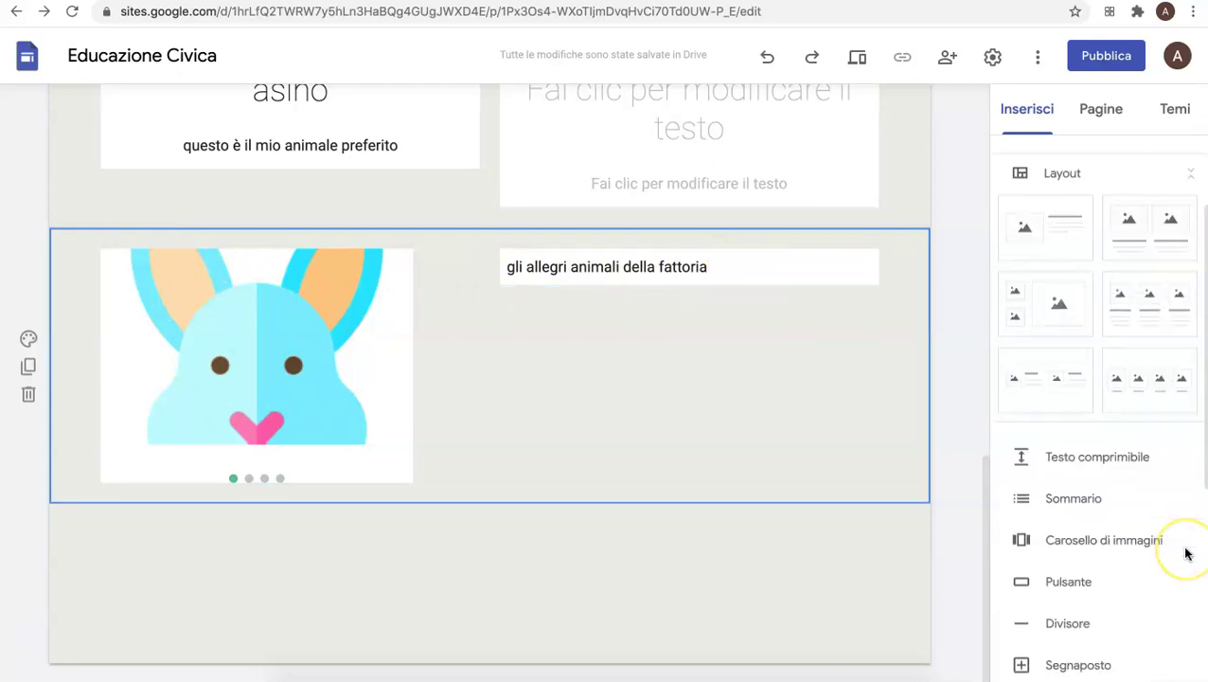
pyautogui.scroll(-5, 1186, 554)
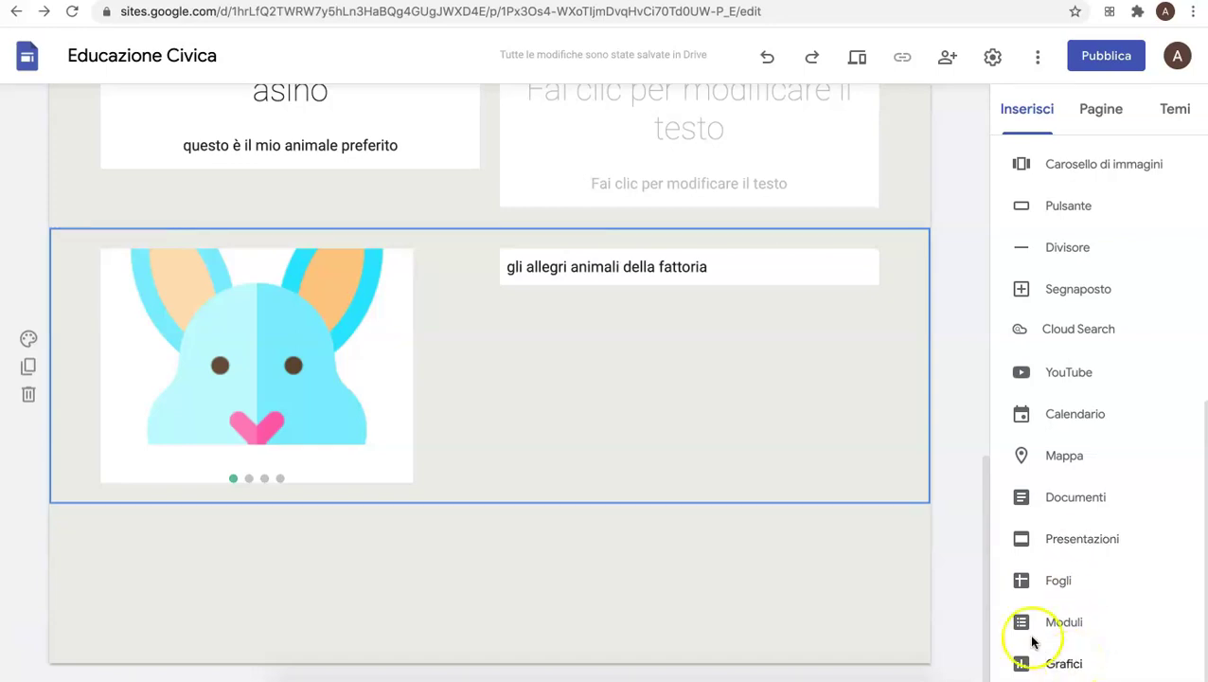
# Step: Preview the site from its Home page, look through the whole argomento1 page, and return to editing the Home page
pyautogui.scroll(10, 767, 559)
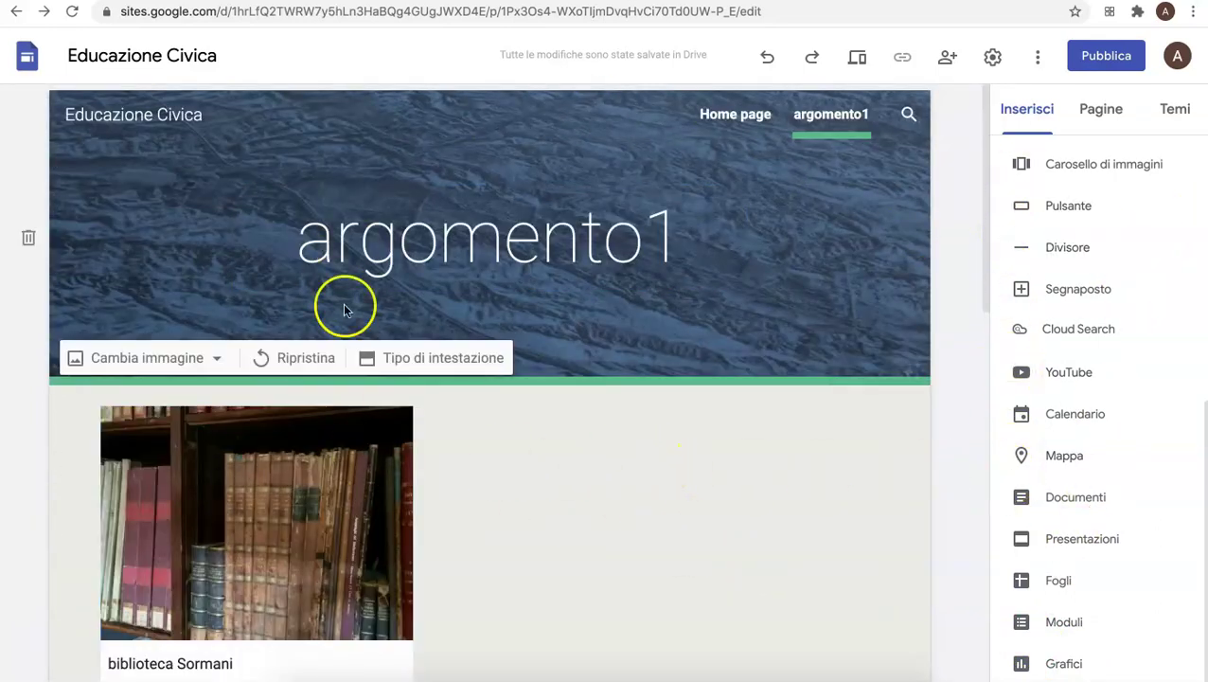
pyautogui.click(730, 114)
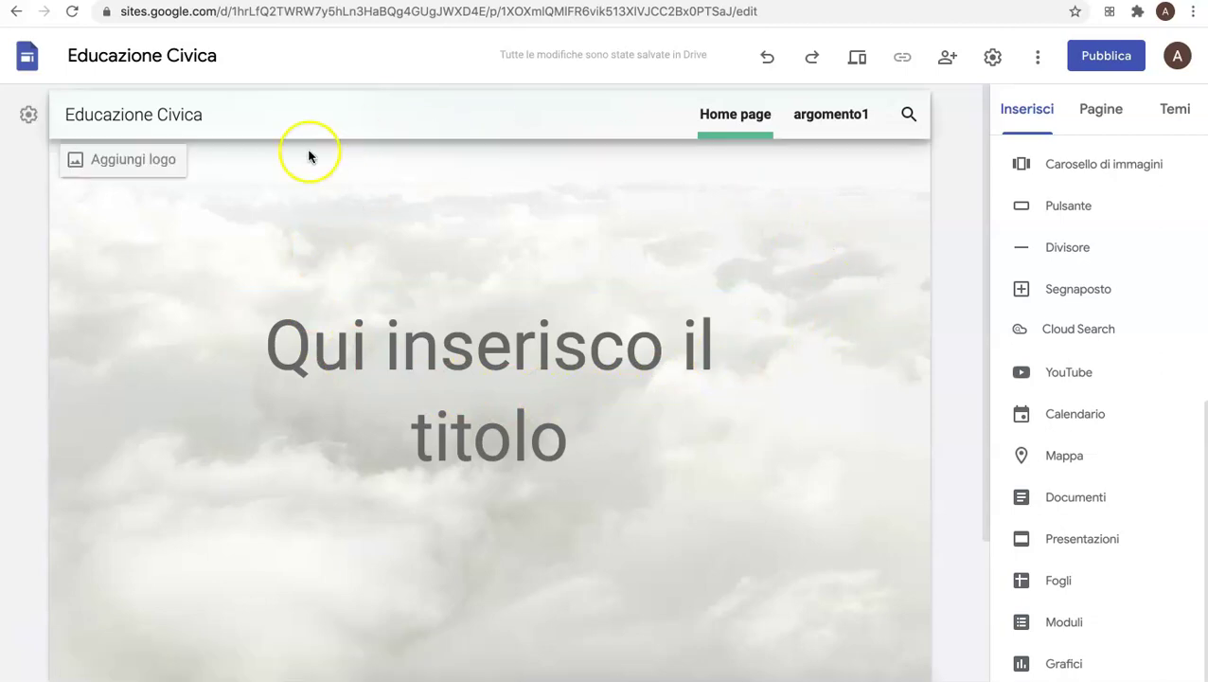
pyautogui.click(859, 60)
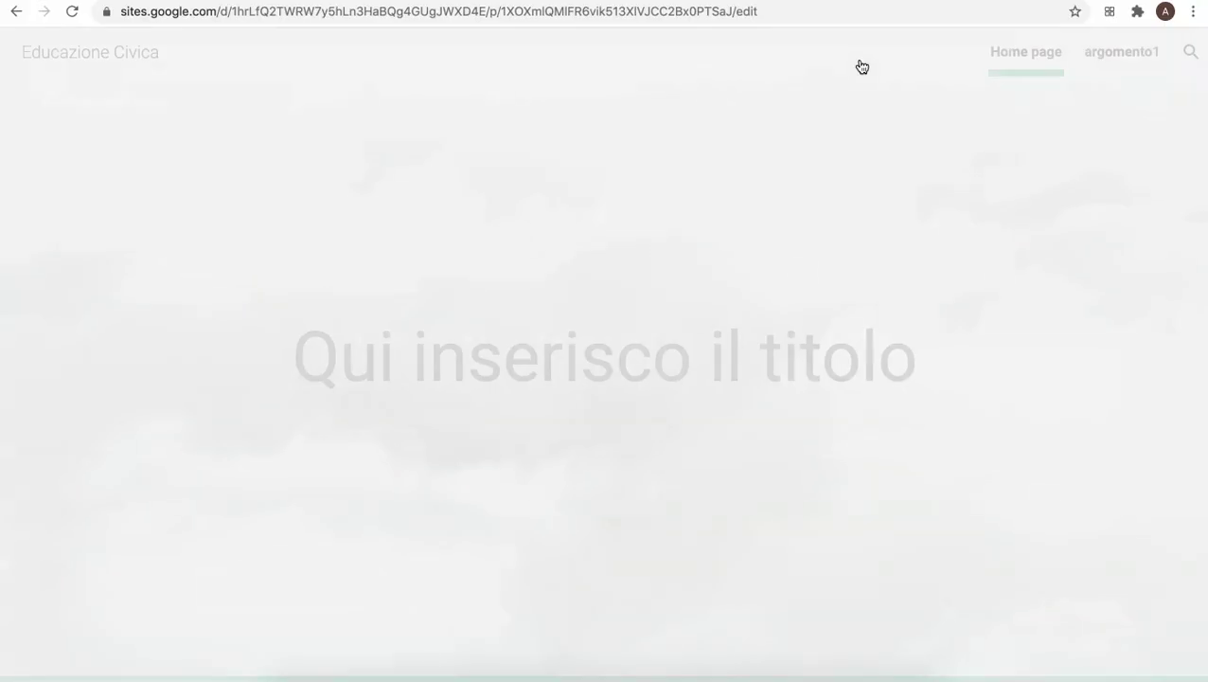
pyautogui.click(1135, 62)
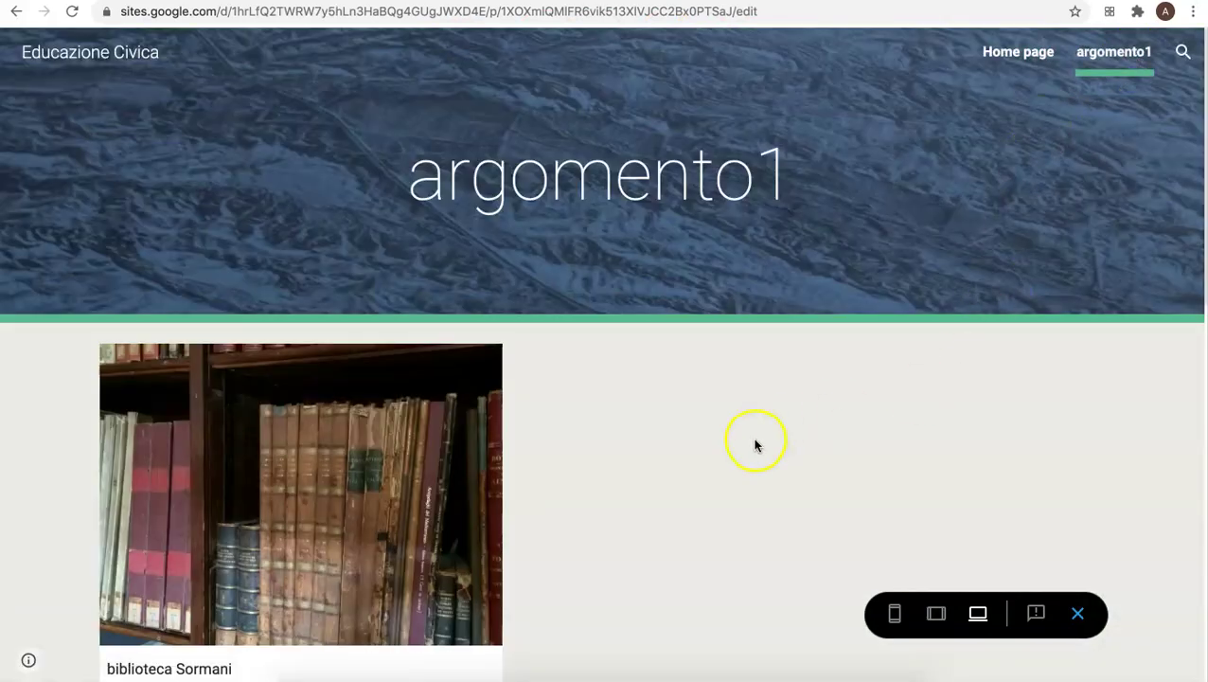
pyautogui.scroll(-10, 755, 440)
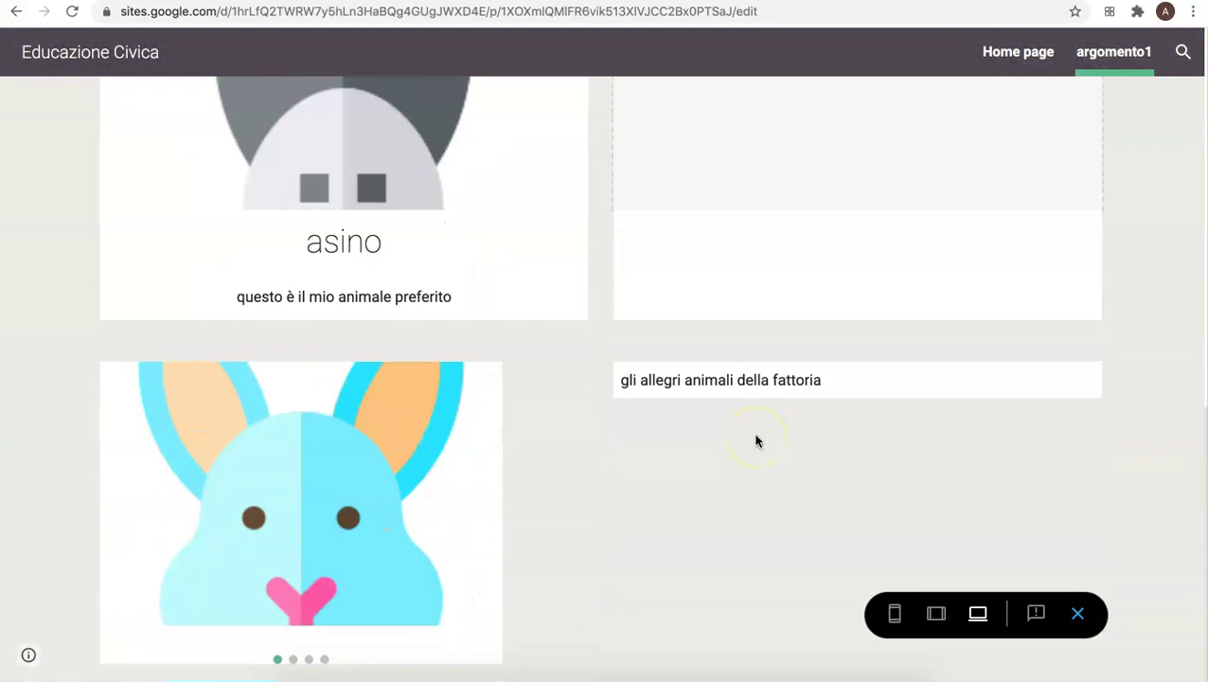
pyautogui.scroll(10, 767, 442)
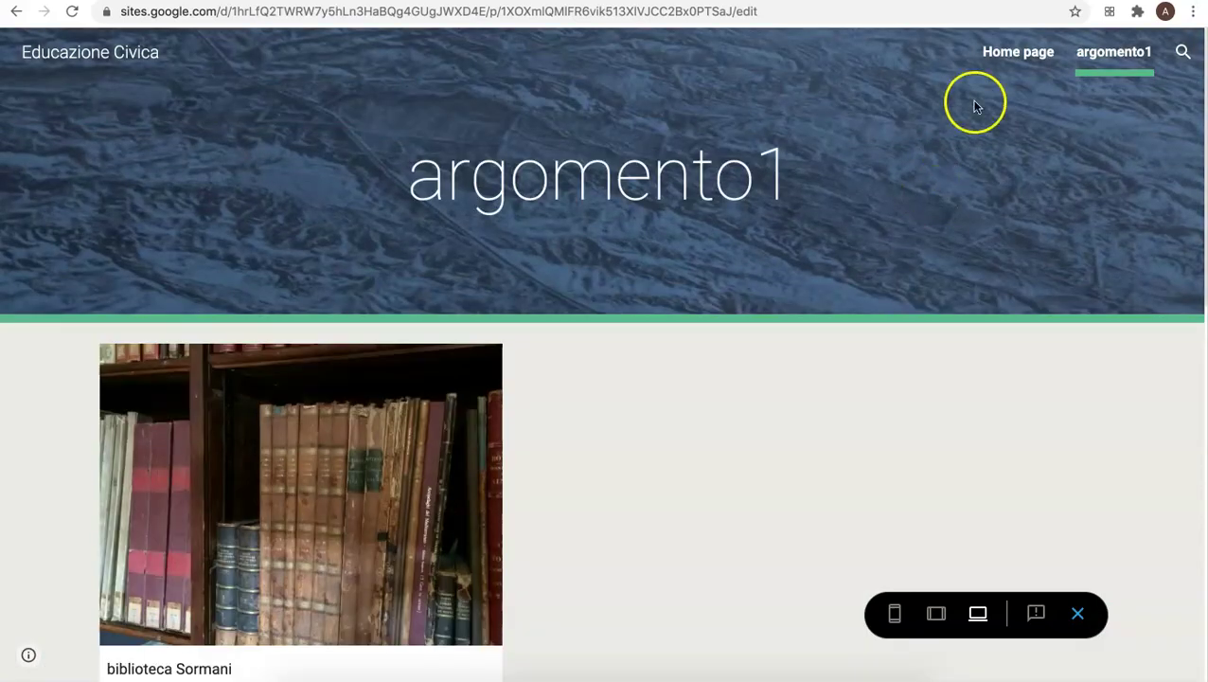
pyautogui.click(1001, 53)
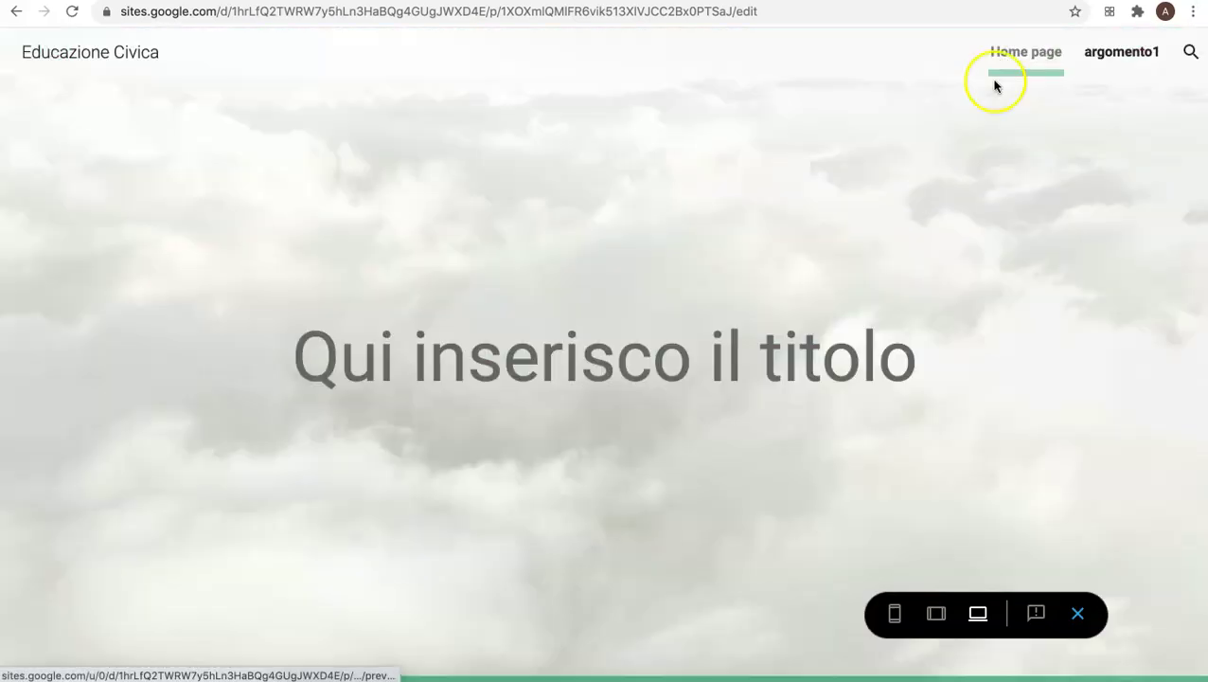
pyautogui.click(1079, 614)
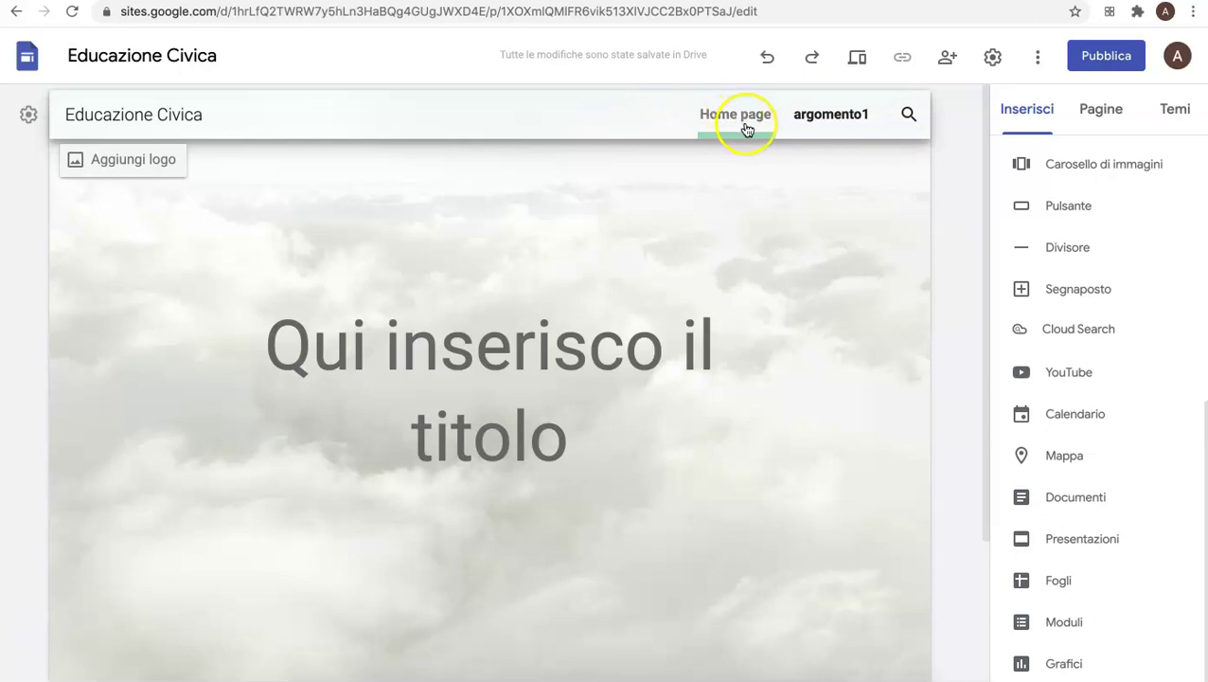
# Step: Enter educazionecivica as the publishing address and share the site with the second suggested contact as Editor, with the message "Salve Prof!"
pyautogui.click(1115, 60)
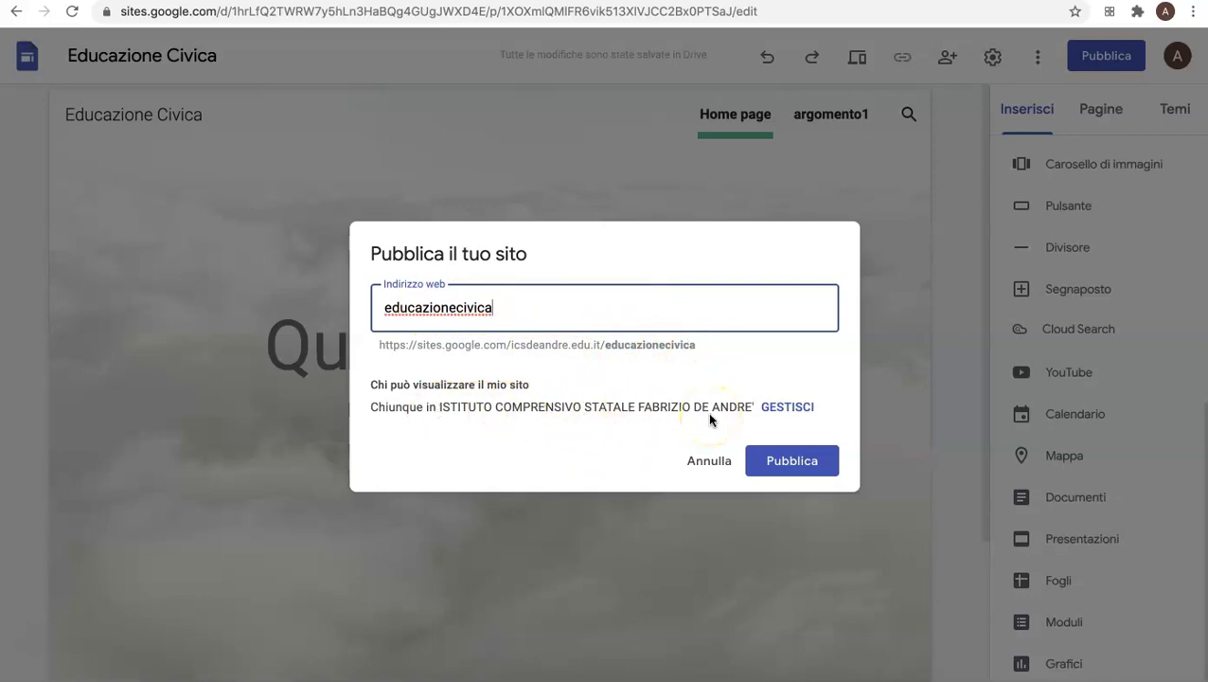
pyautogui.click(796, 409)
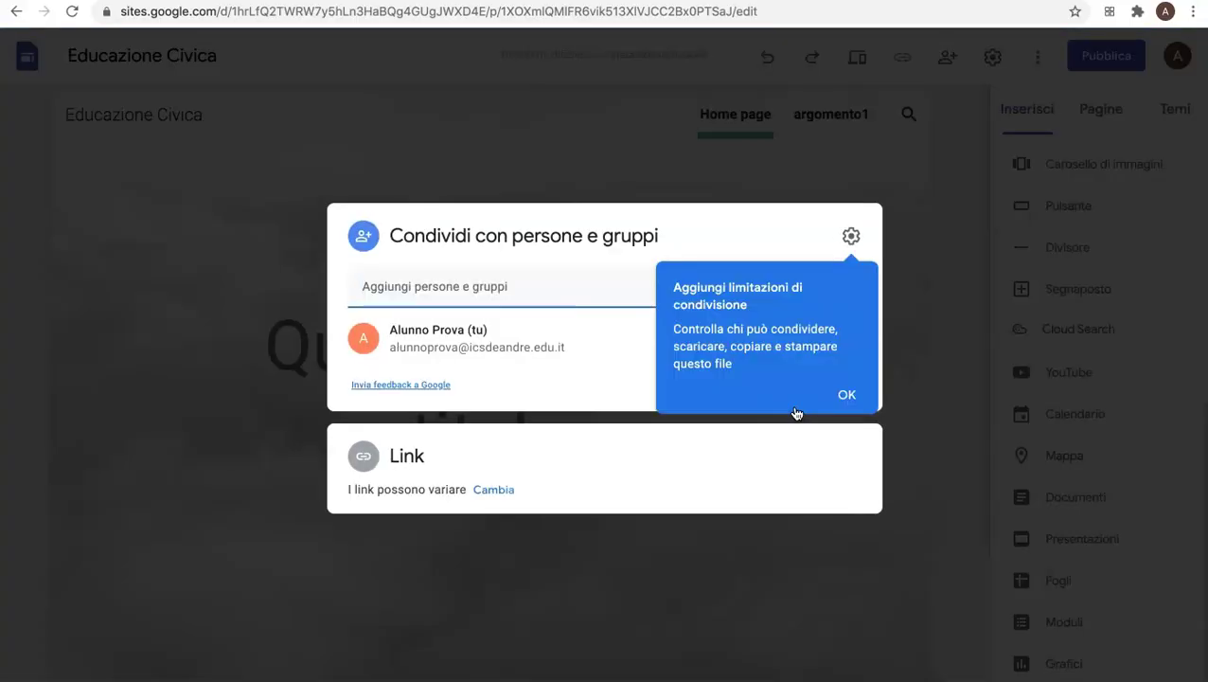
pyautogui.click(847, 396)
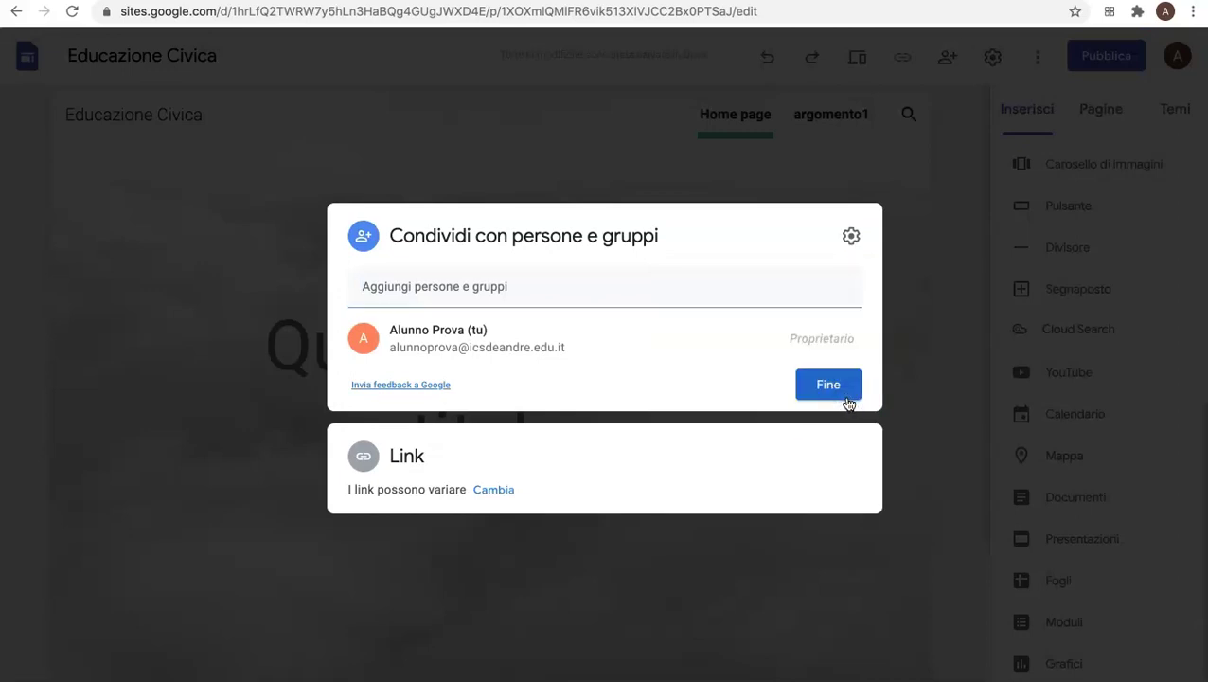
pyautogui.click(447, 295)
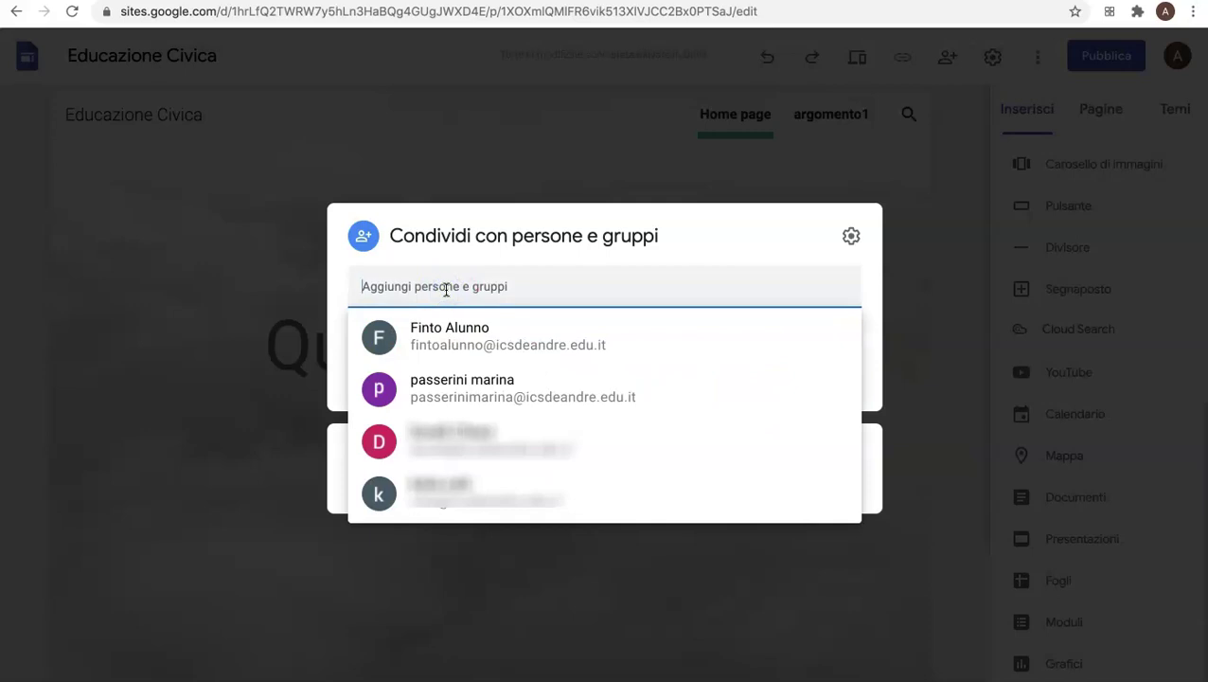
pyautogui.click(447, 390)
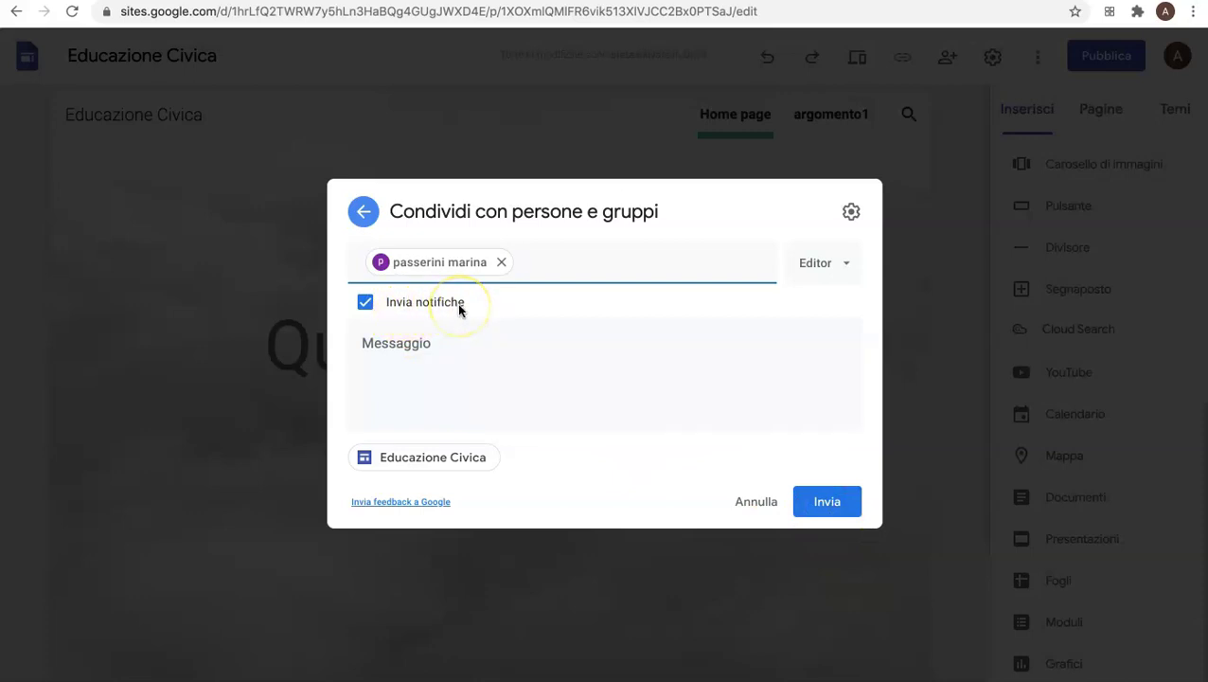
pyautogui.click(456, 353)
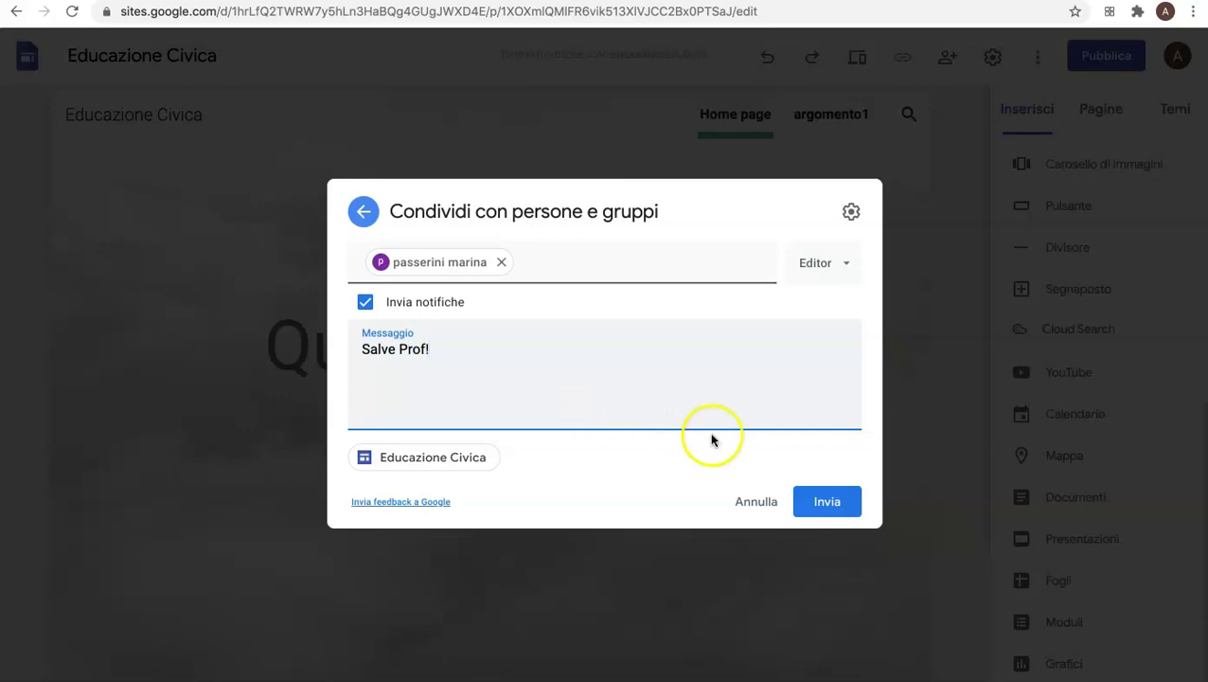
pyautogui.click(827, 503)
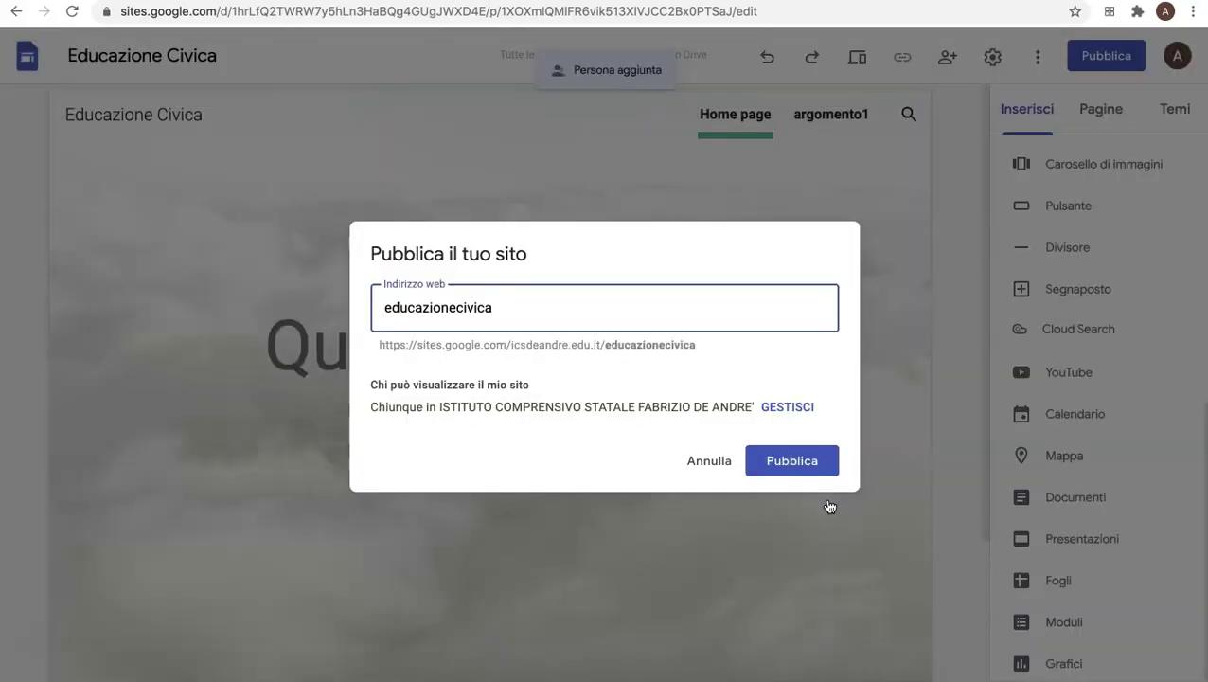
# Step: Publish the site at the educazionecivica web address for everyone in the school's organisation
pyautogui.click(811, 466)
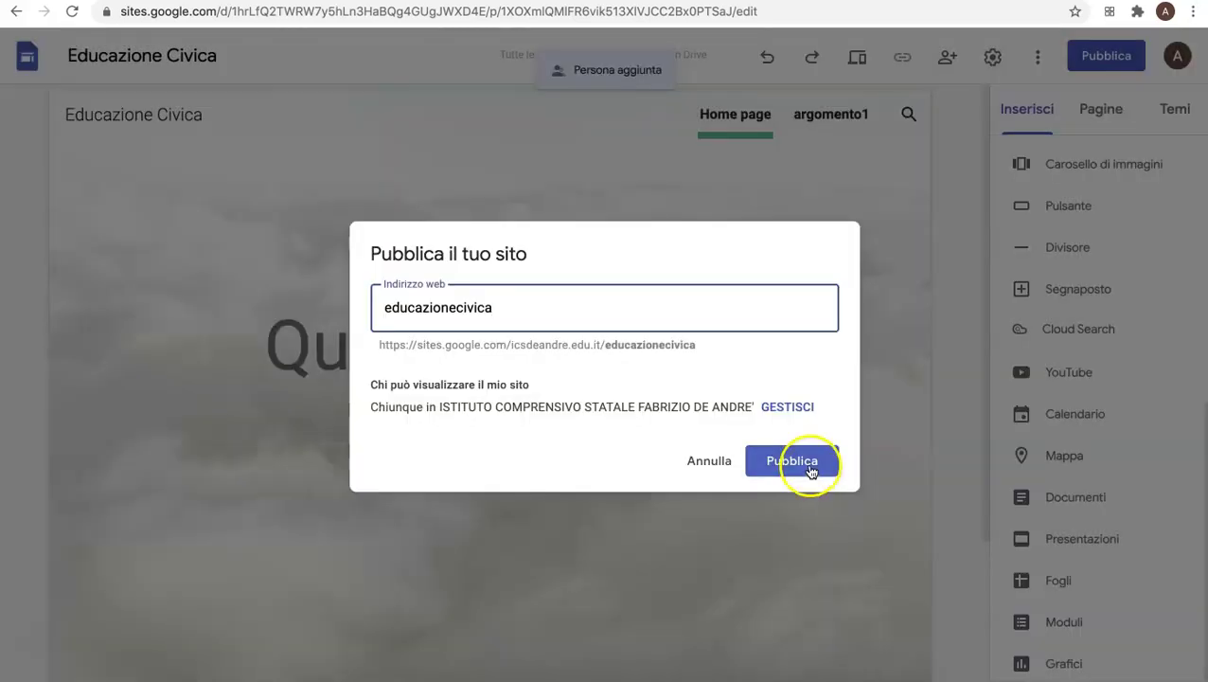